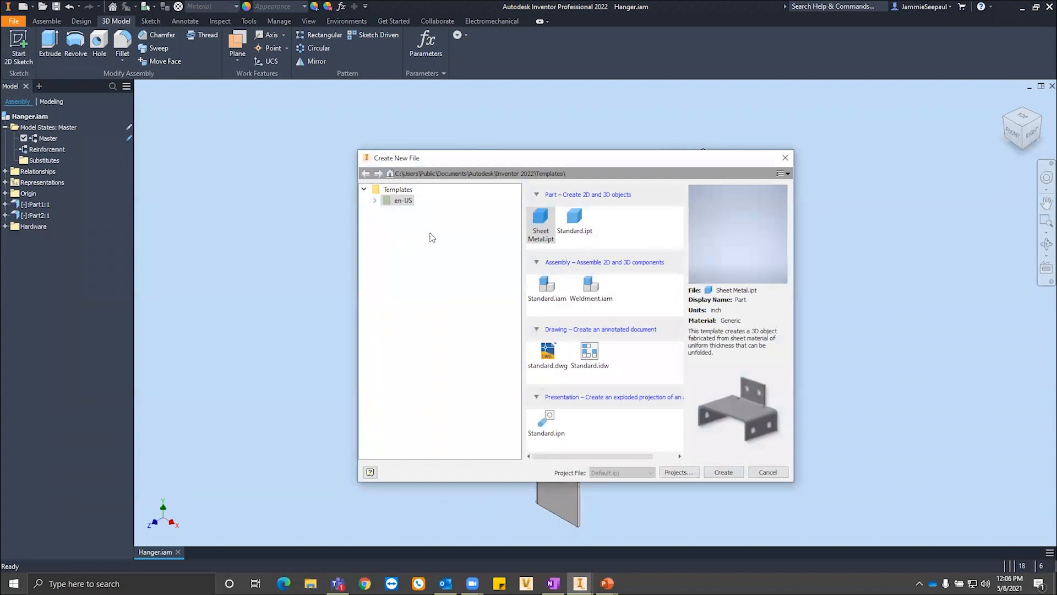
- Create a part from the Sheet Metal.ipt template and override the rule thickness with .25 in its sheet metal defaults
click(539, 233)
double_click(537, 229)
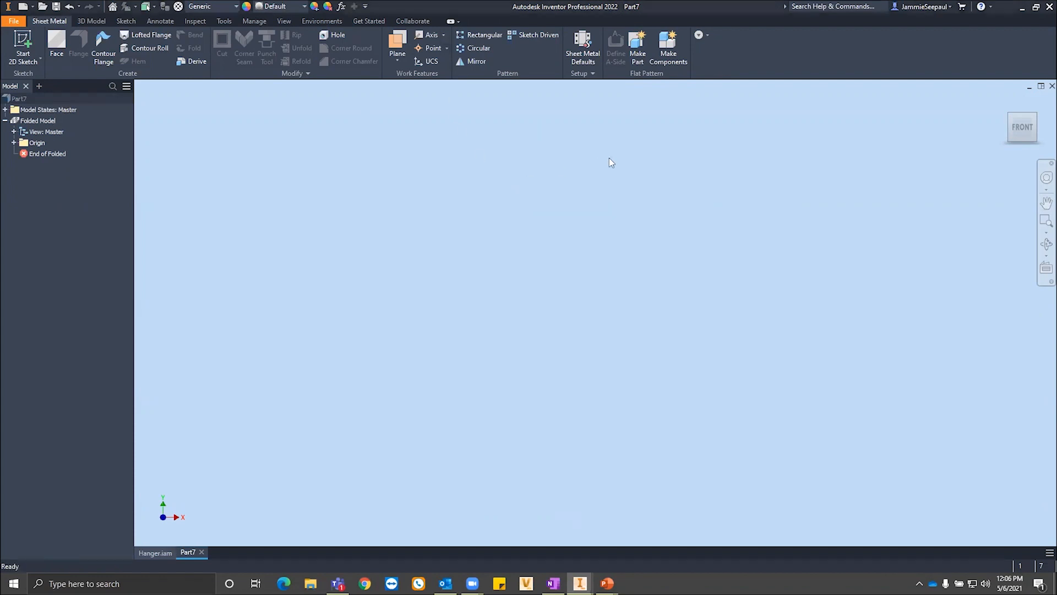
click(587, 44)
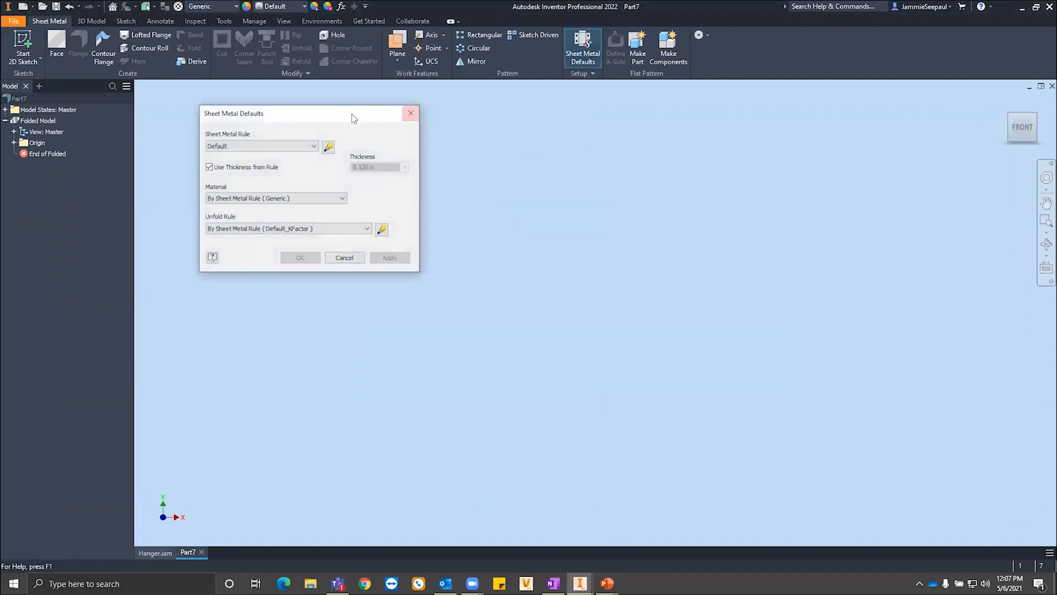
click(234, 167)
click(374, 167)
text(.25)
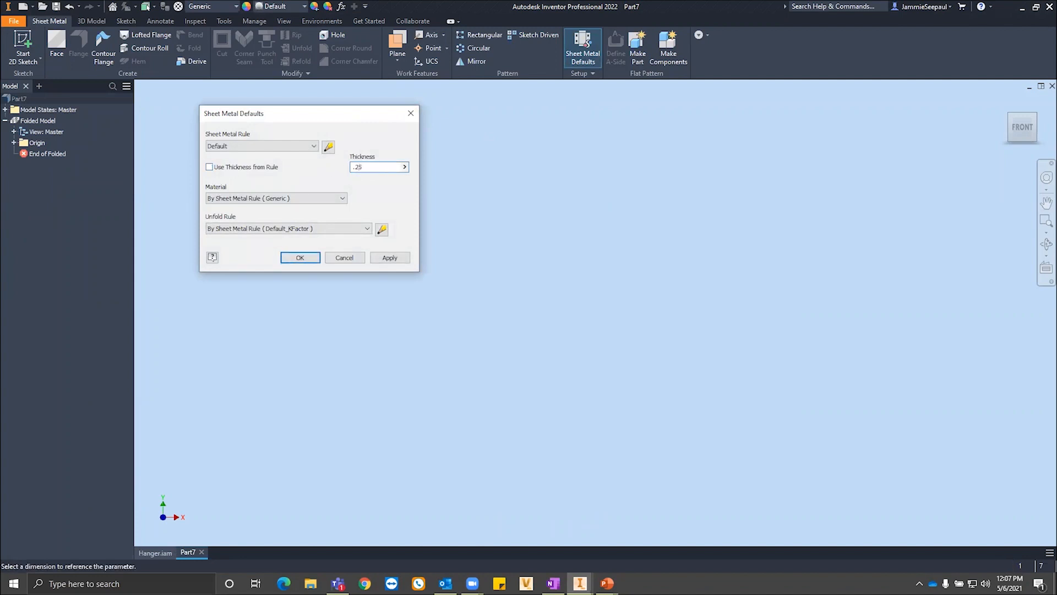
- Set the sheet metal material to Steel, apply the defaults, and change the part's appearance to Steel
click(331, 199)
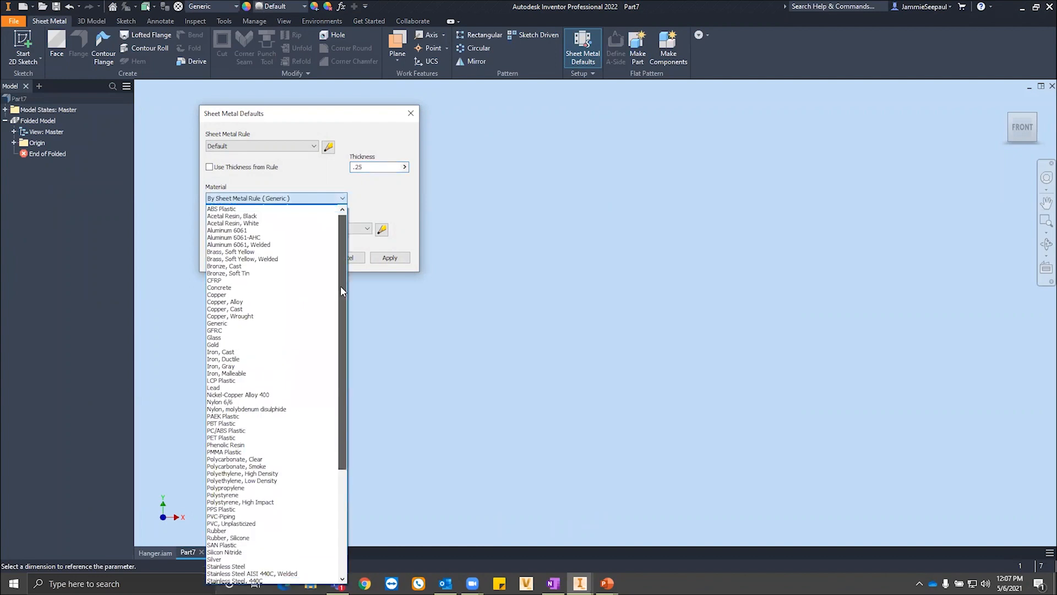
scroll(276, 413, down, 2)
click(280, 444)
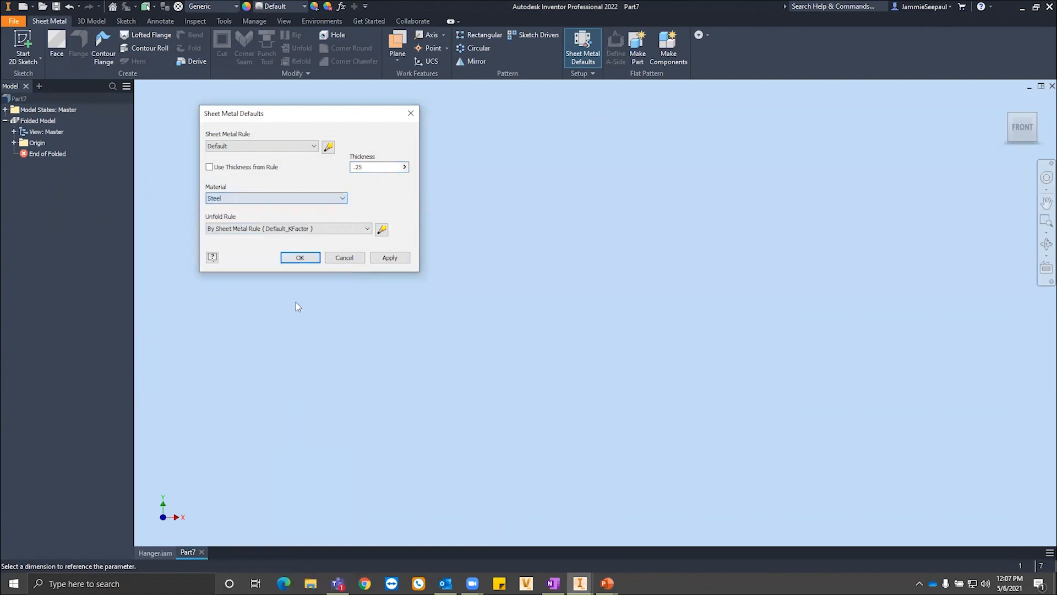
click(300, 258)
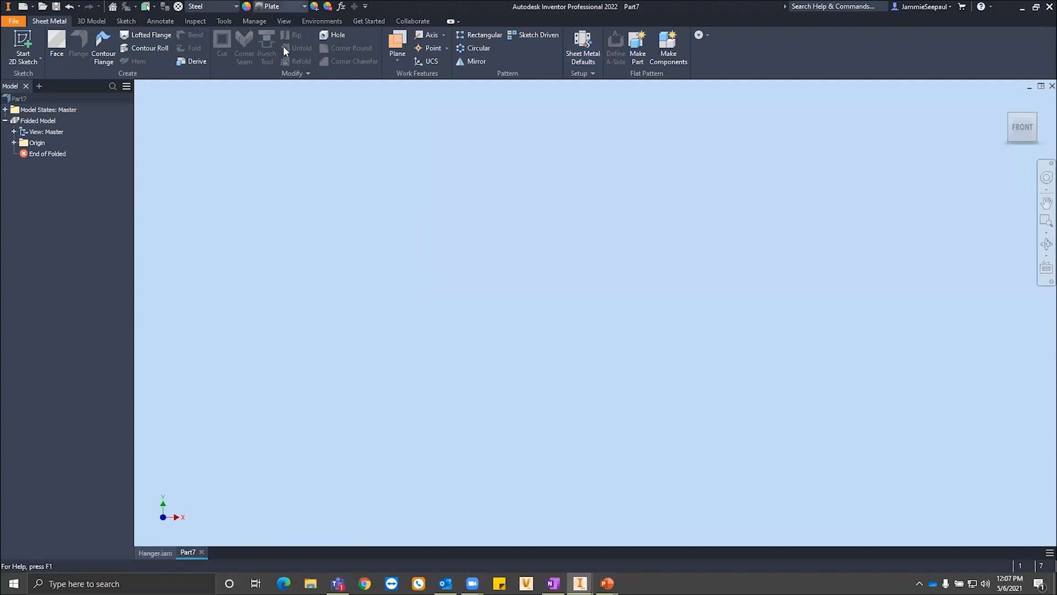
scroll(238, 249, down, 9)
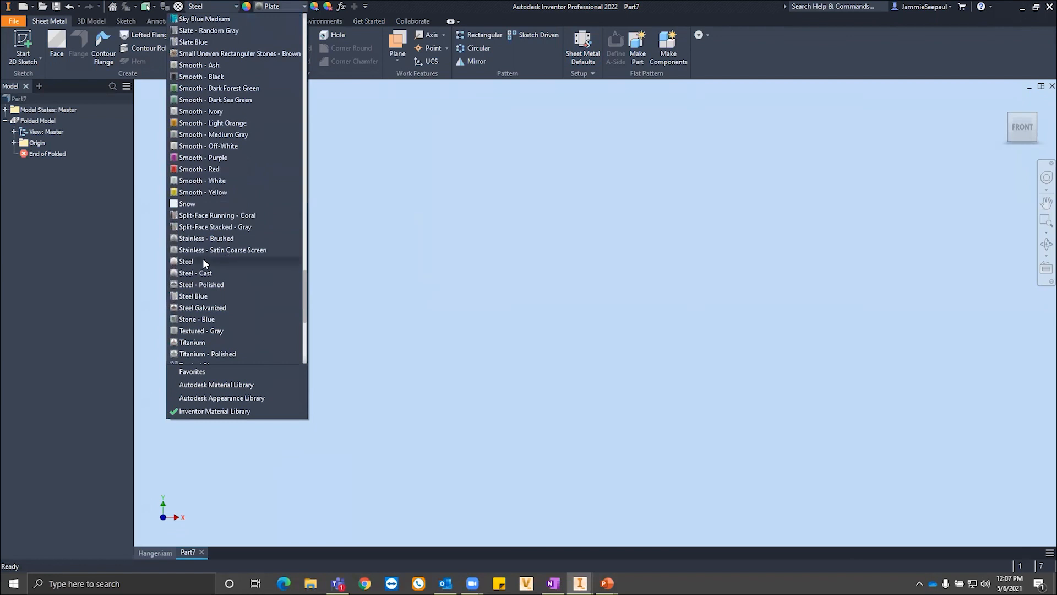
click(204, 260)
- Sketch a center rectangle 16 in wide and 30 in high on the front (XY) plane, centered at the origin, and finish the sketch
click(23, 41)
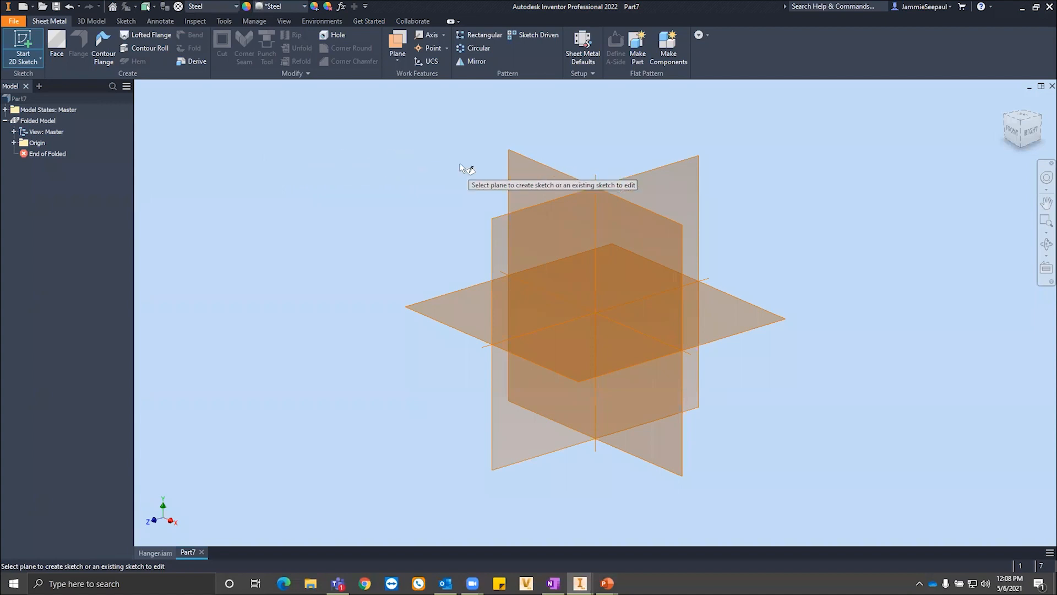
click(513, 169)
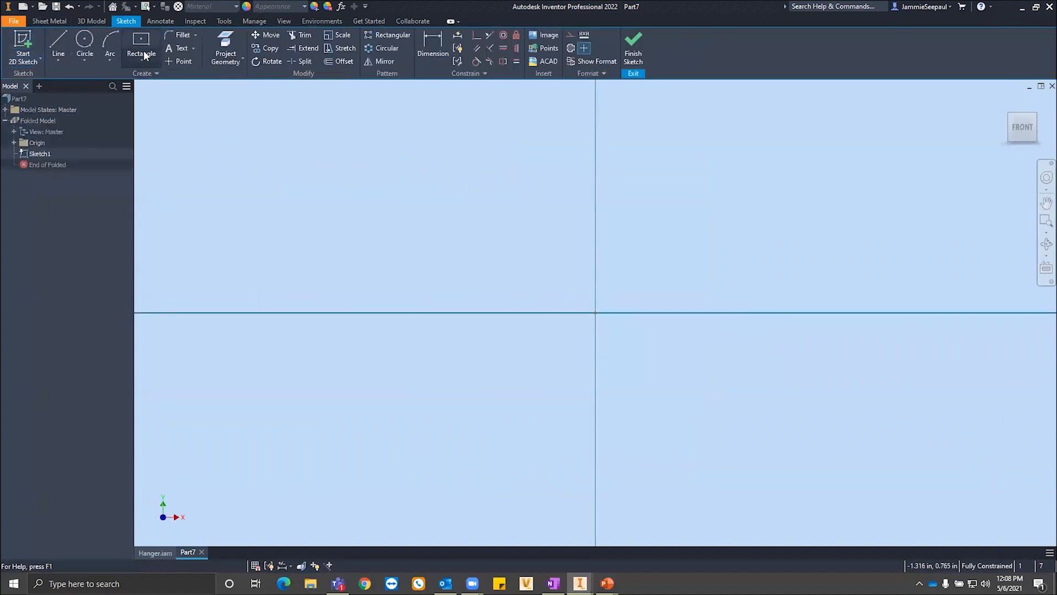
click(144, 38)
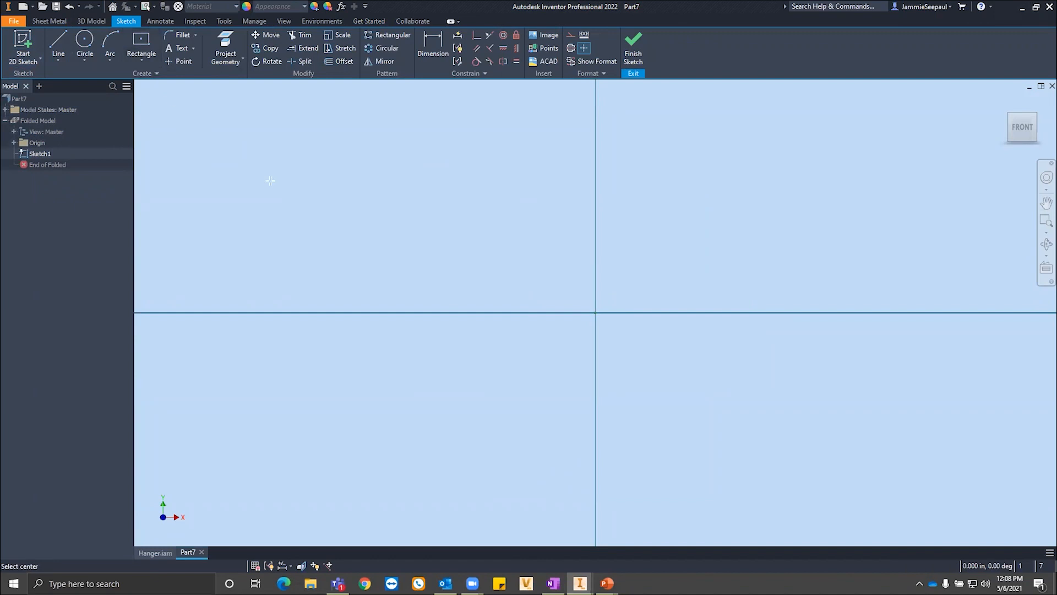
click(595, 313)
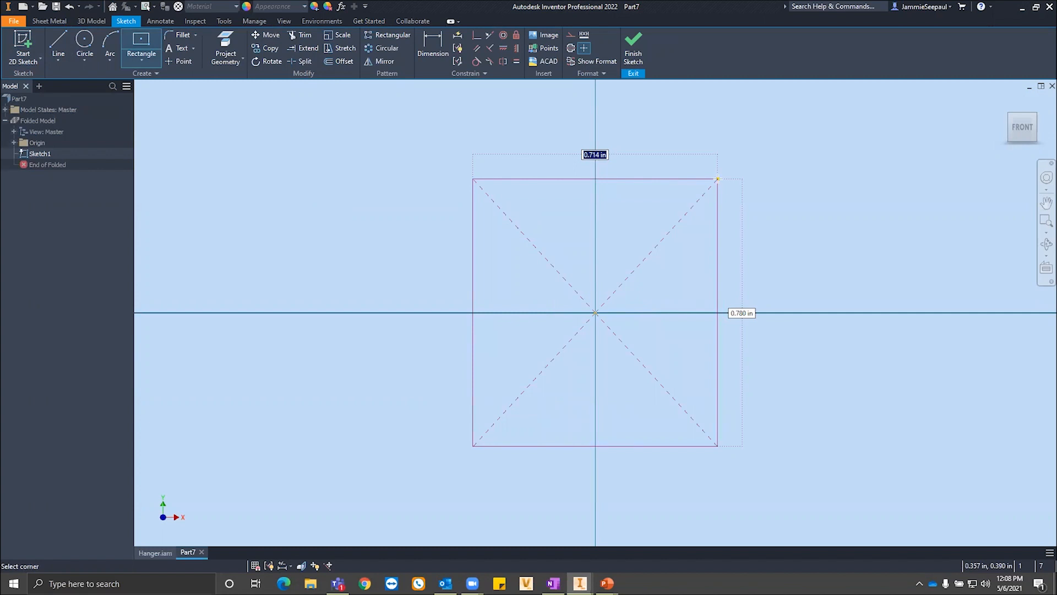
text(16)
key(Tab)
text(30)
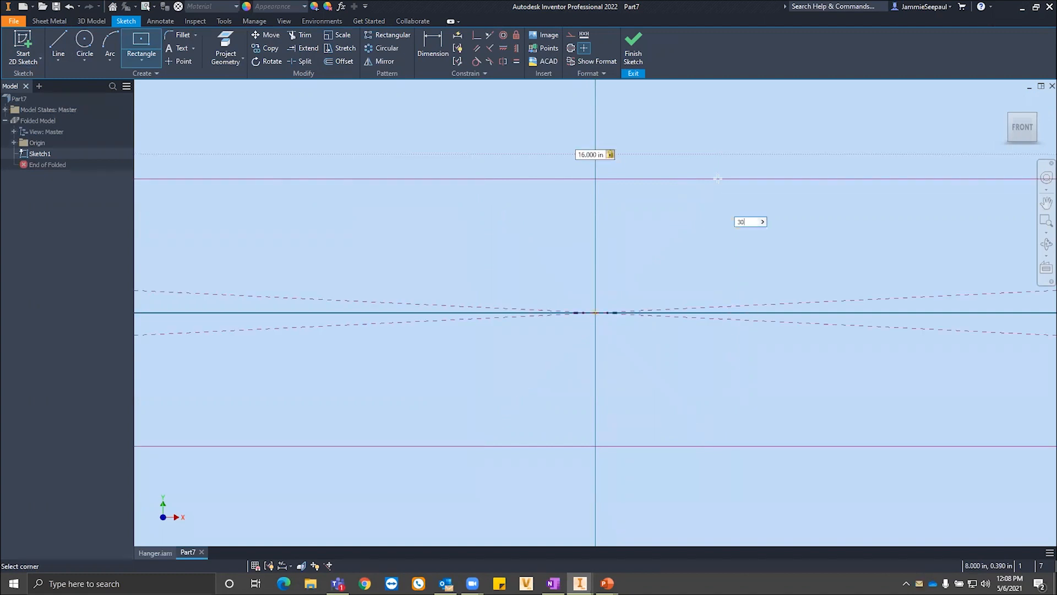
key(Return)
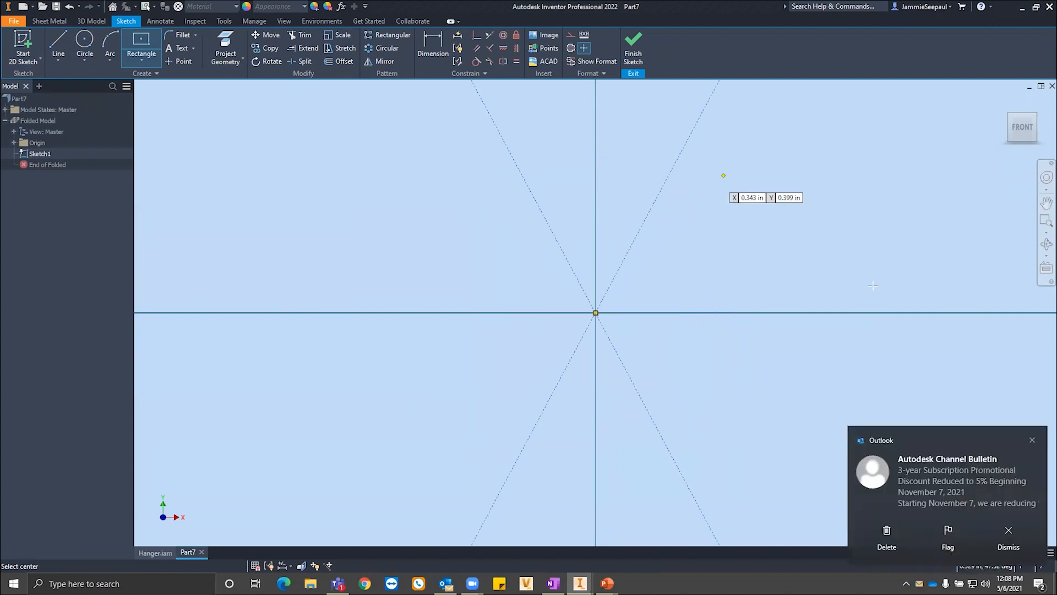
click(1032, 440)
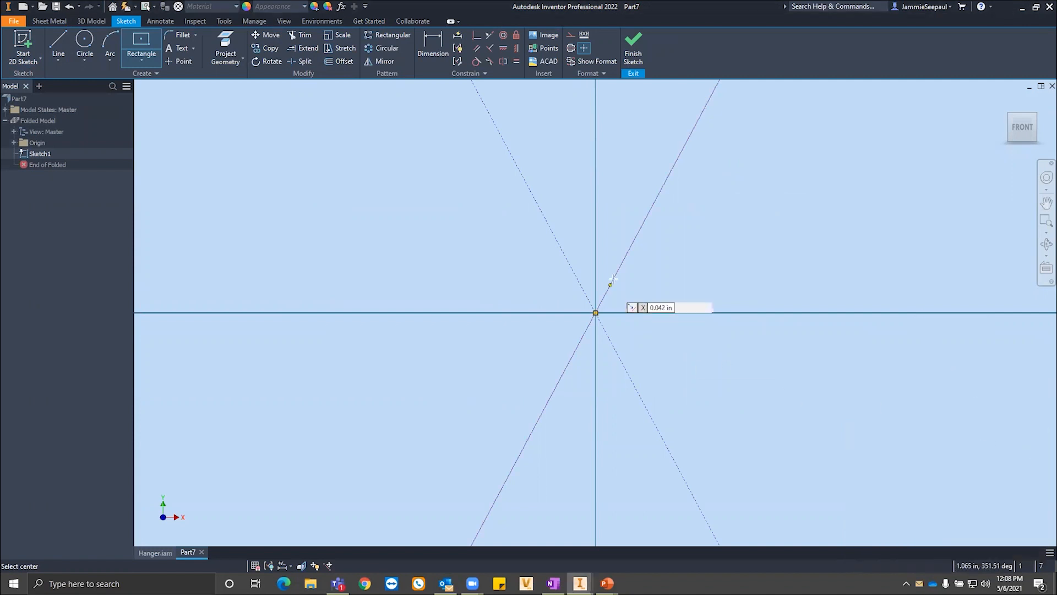
scroll(613, 278, down, 5)
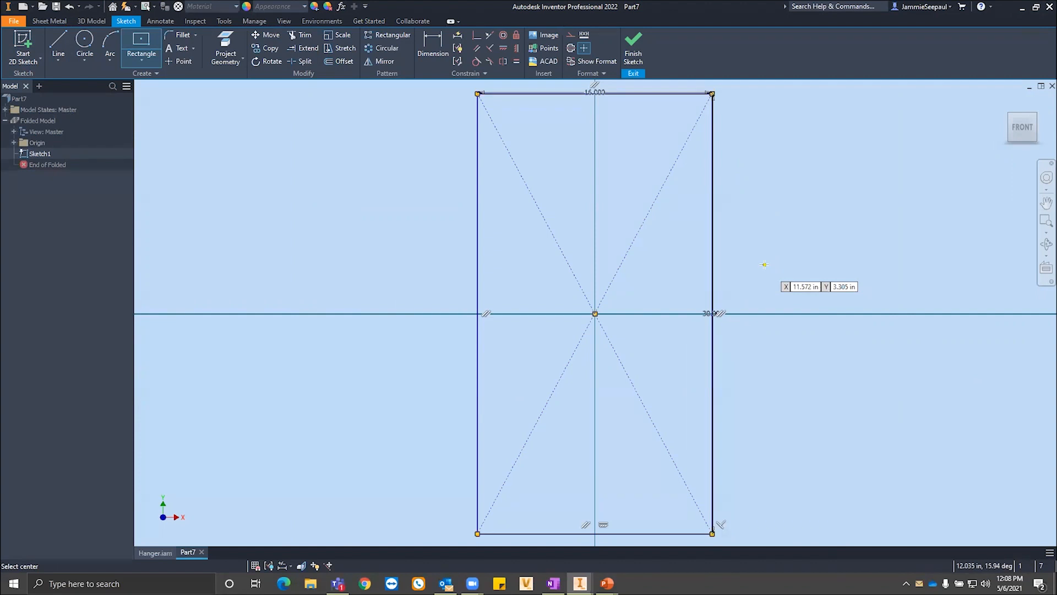
key(Escape)
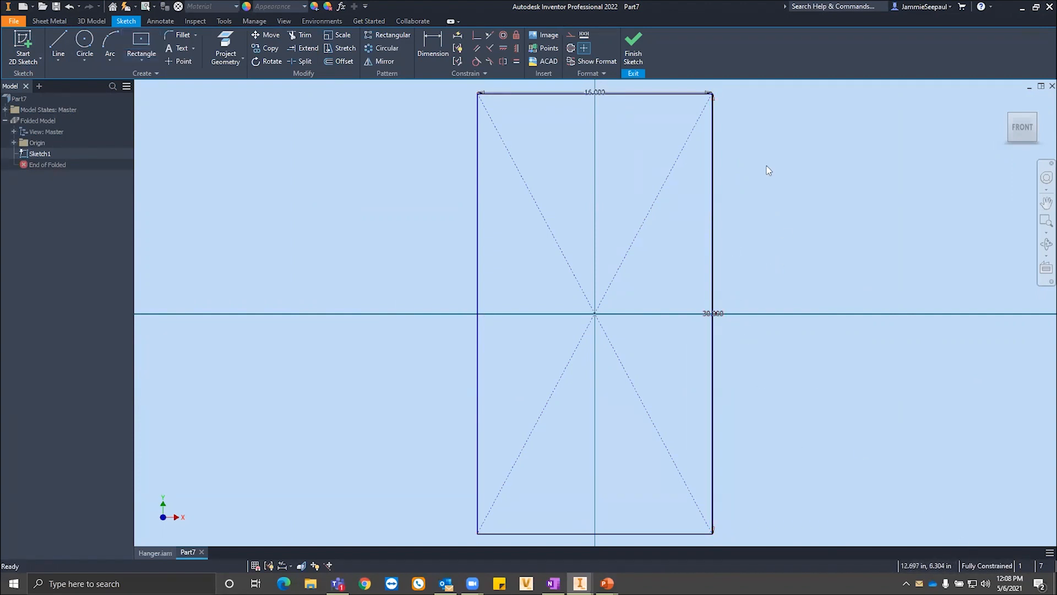
click(631, 49)
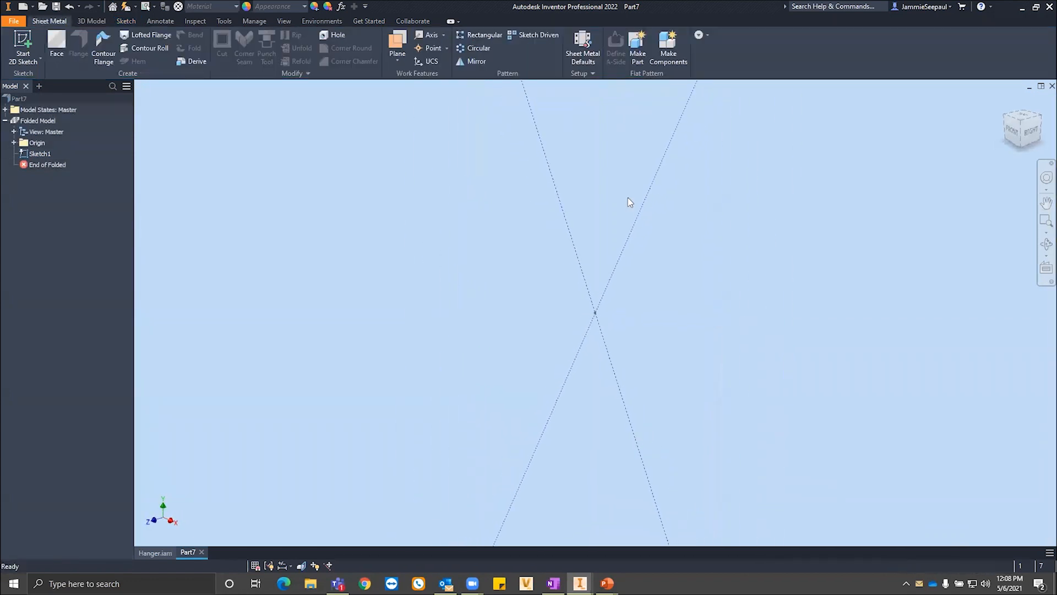
- Create a sheet metal Face from the rectangle, offsetting the thickness to both sides of the sketch plane
click(57, 51)
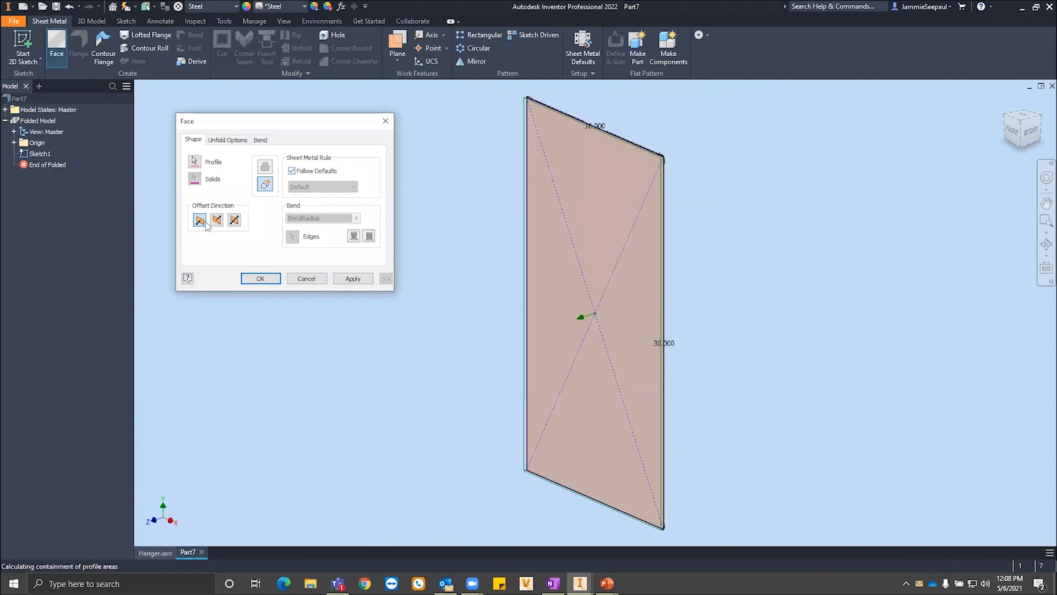
click(234, 220)
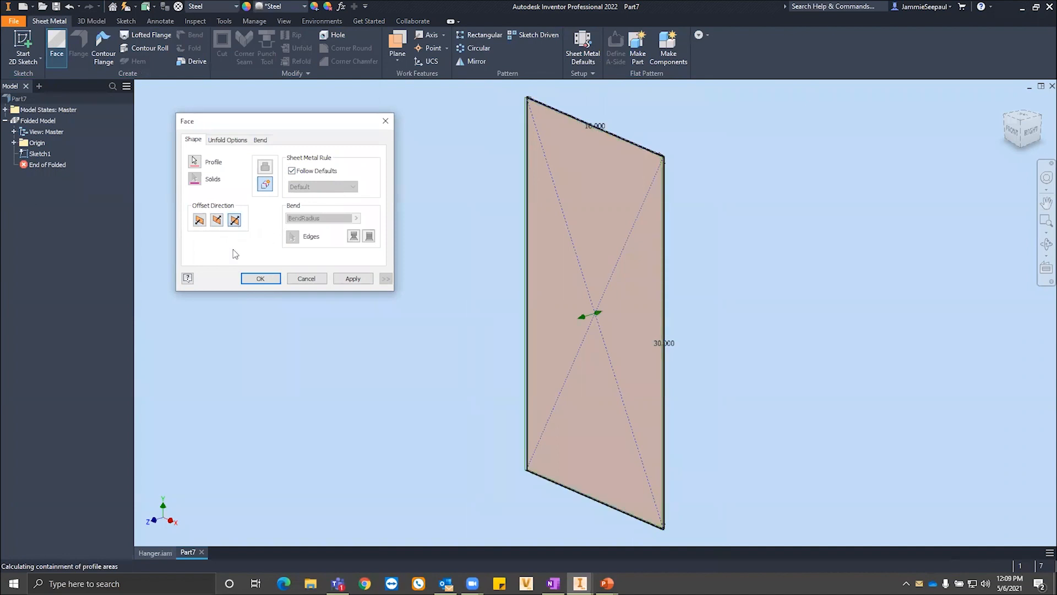
click(260, 277)
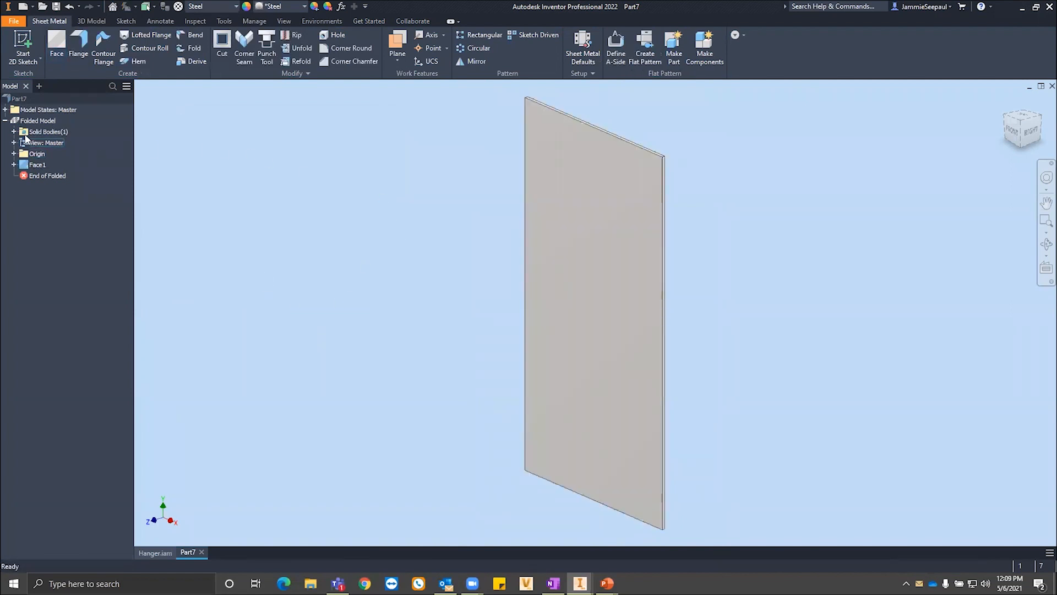
- Add two new model states to the part, keeping their default names
click(6, 110)
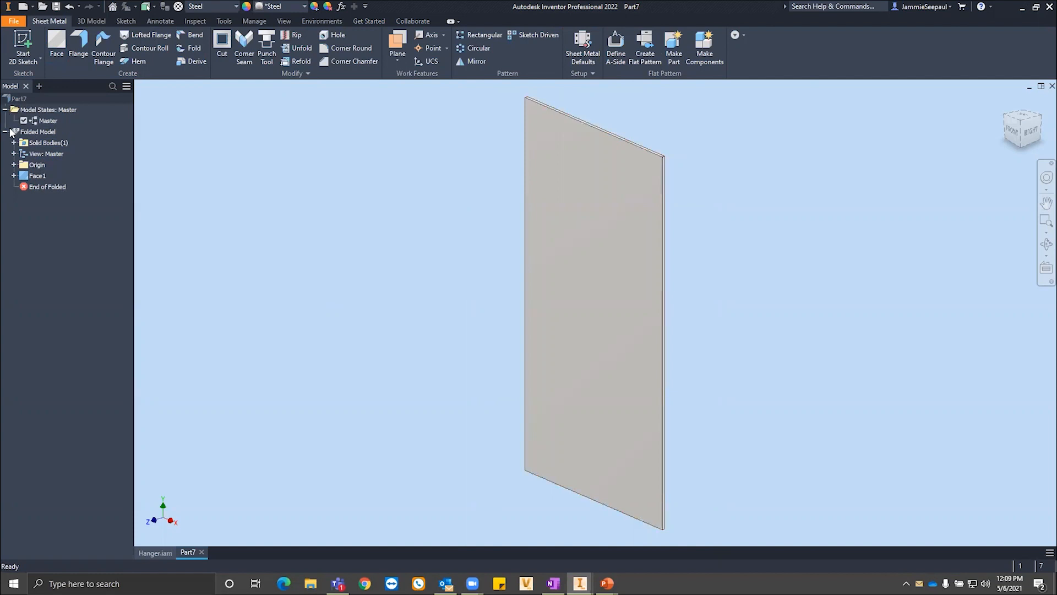
right_click(61, 110)
click(94, 130)
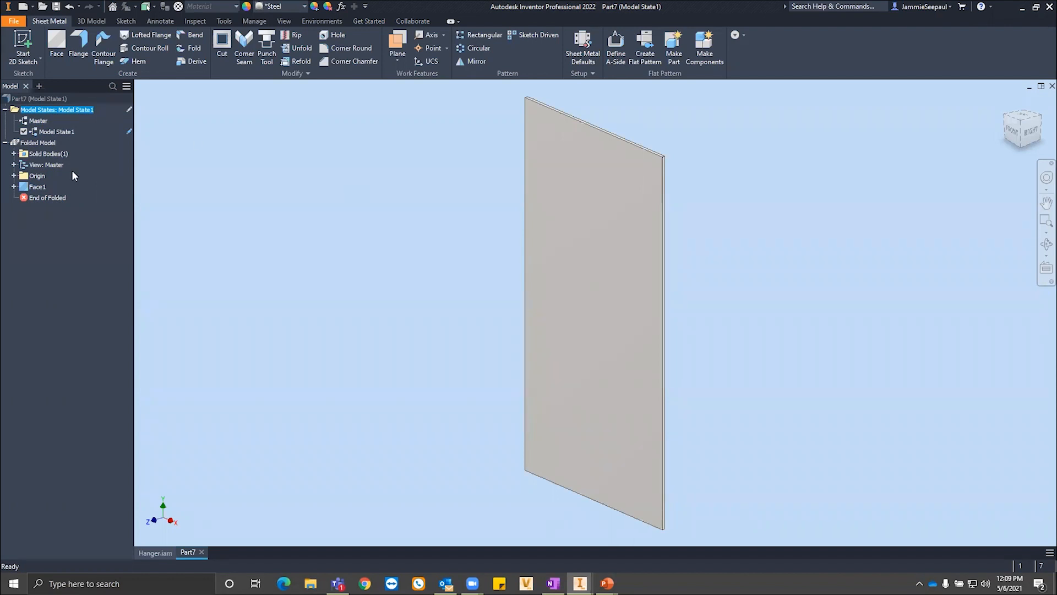
right_click(54, 112)
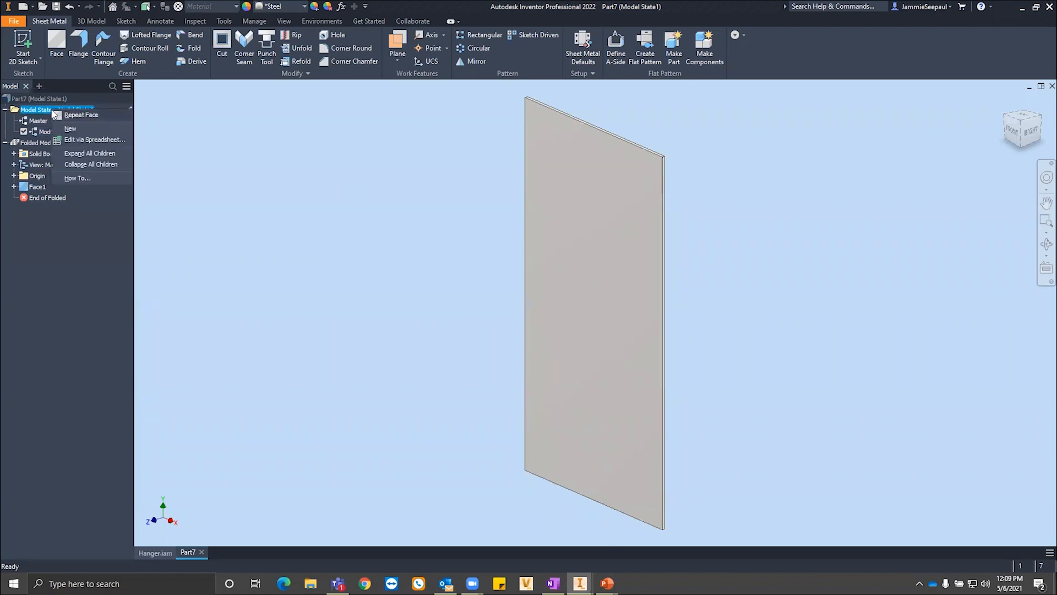
click(75, 127)
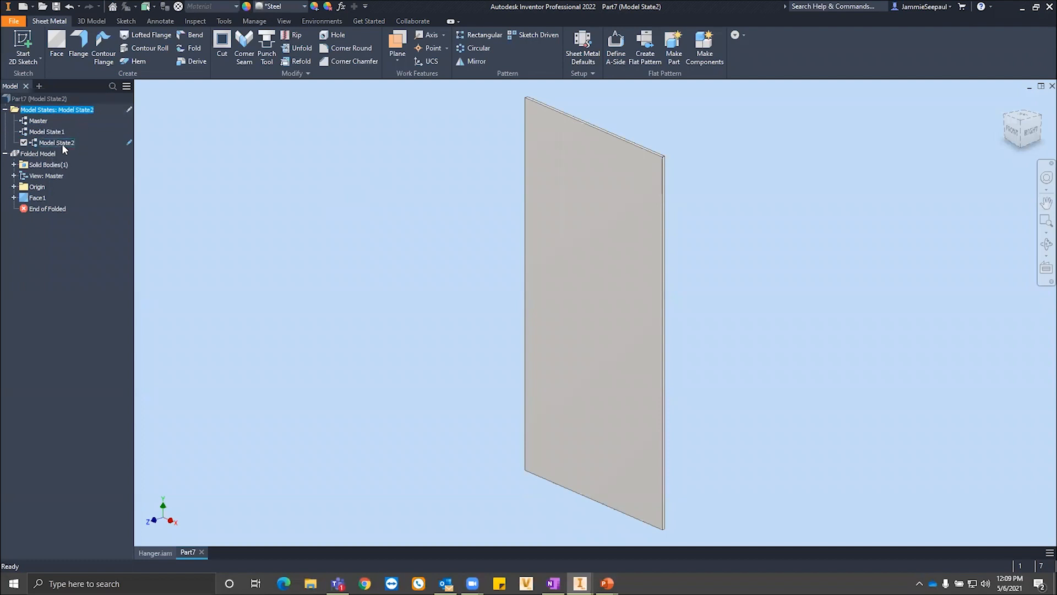
click(283, 216)
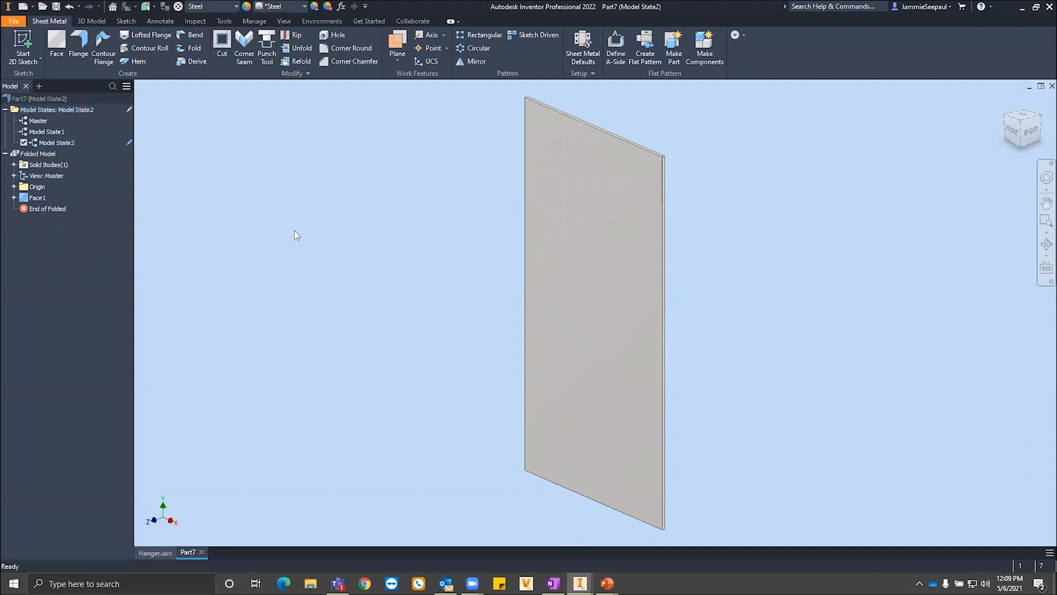
- Start a sketch on the plate's front face and add the cutout profile with the sloped, rounded edge and narrow relief notch
key(s)
click(590, 272)
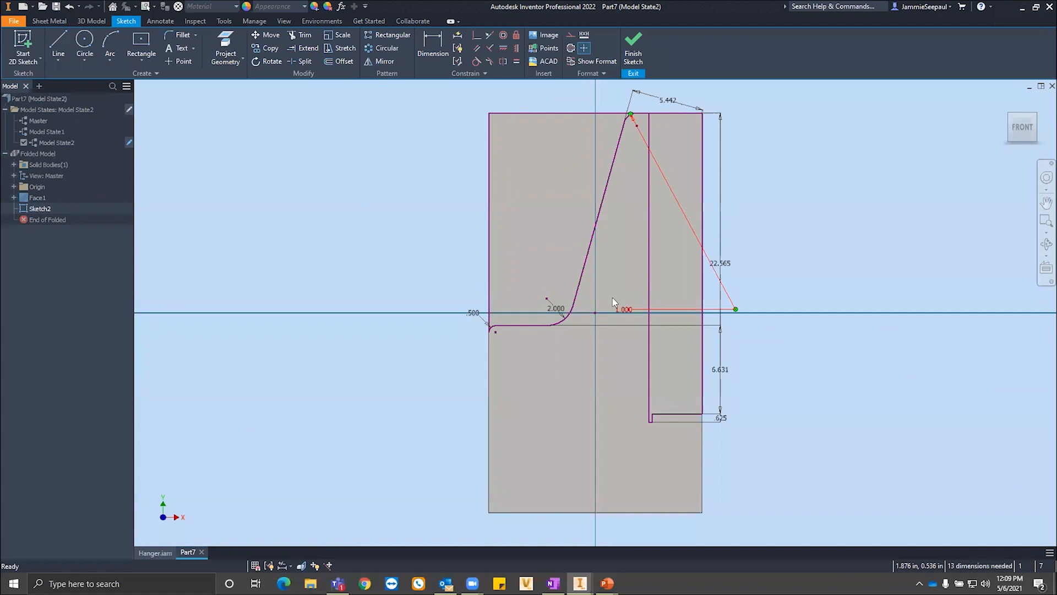
key(Home)
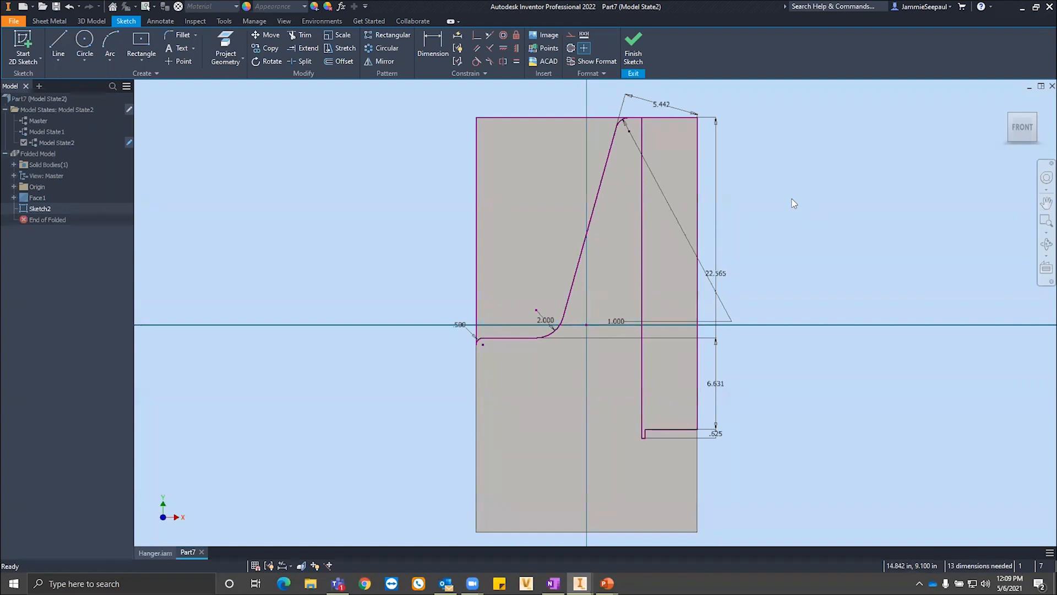
- Fully constrain the cutout sketch with Auto Dimension, applying both dimensions and constraints, and finish the sketch
click(457, 37)
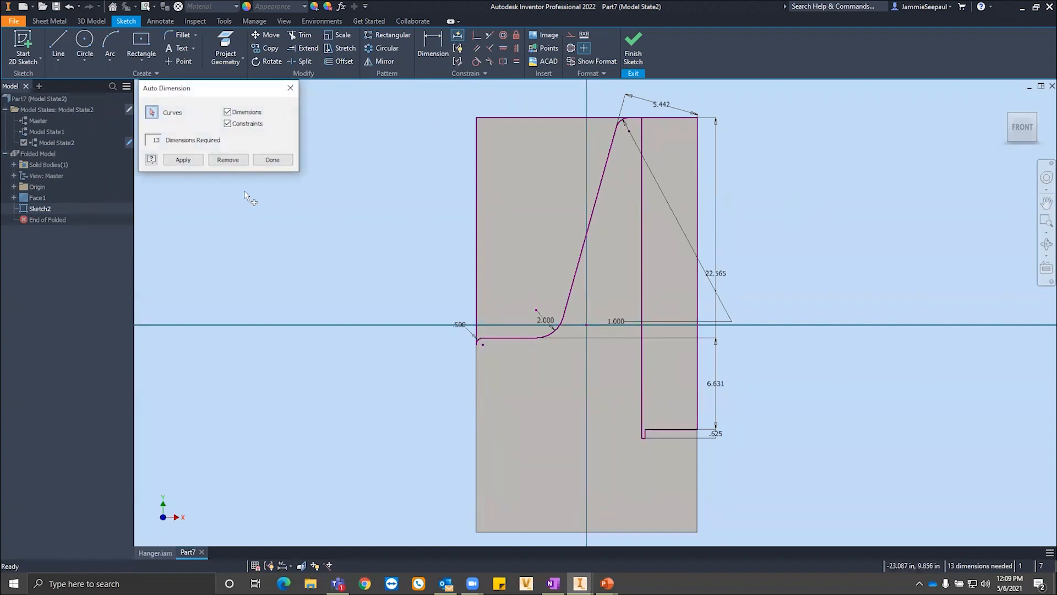
click(197, 159)
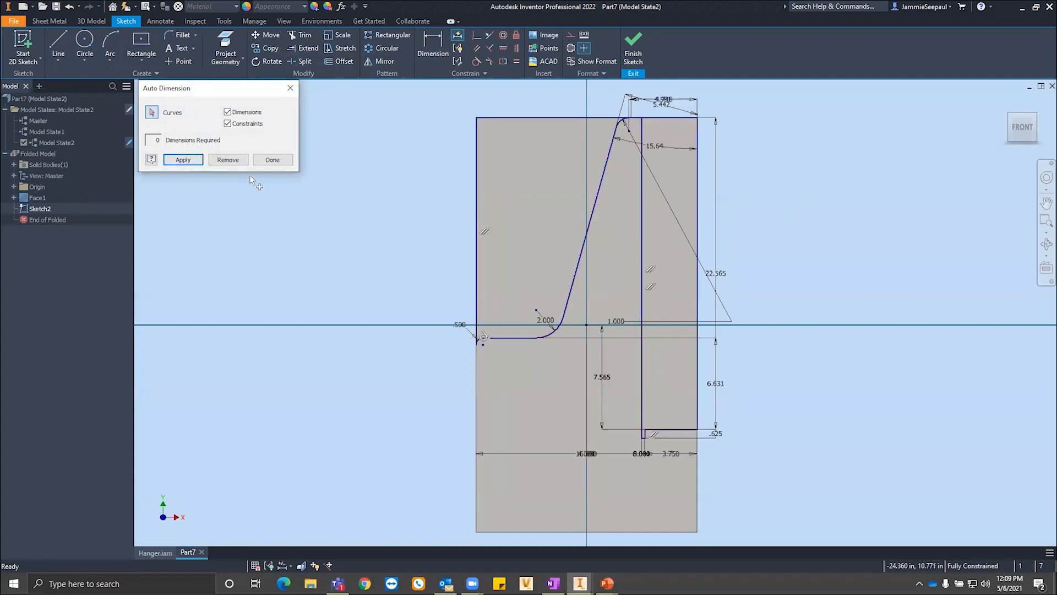
click(273, 160)
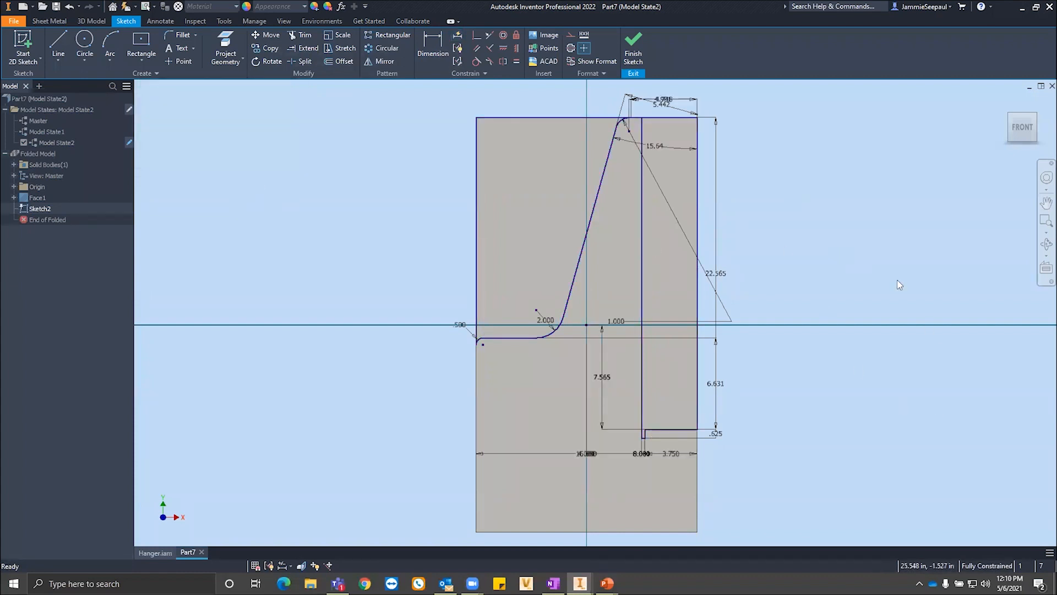
click(633, 52)
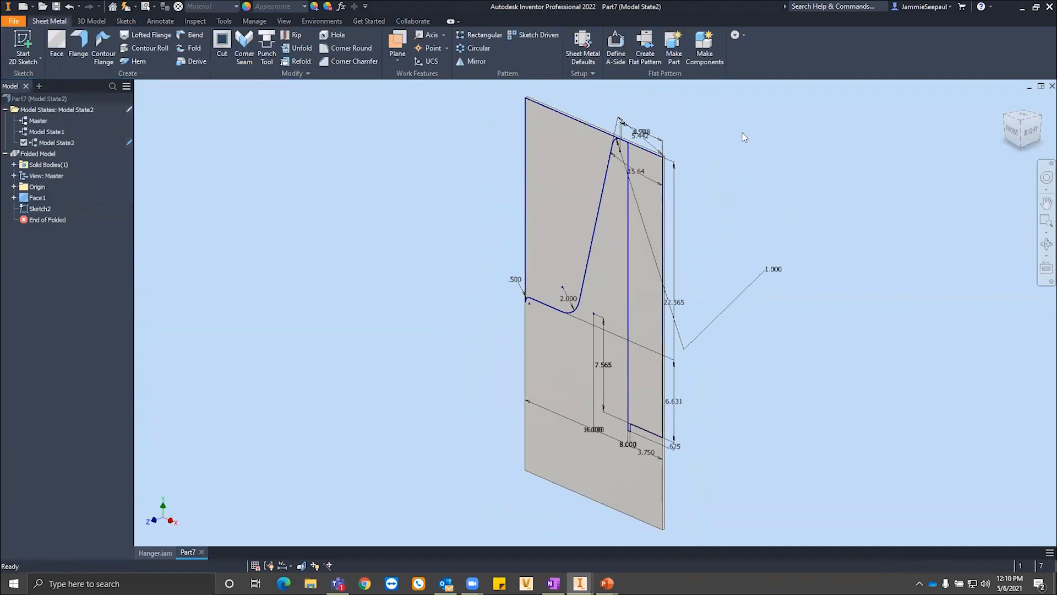
- Extrude the two cutout profiles on either side of the tapered arm as a Through All cut in the plate
click(91, 22)
click(67, 38)
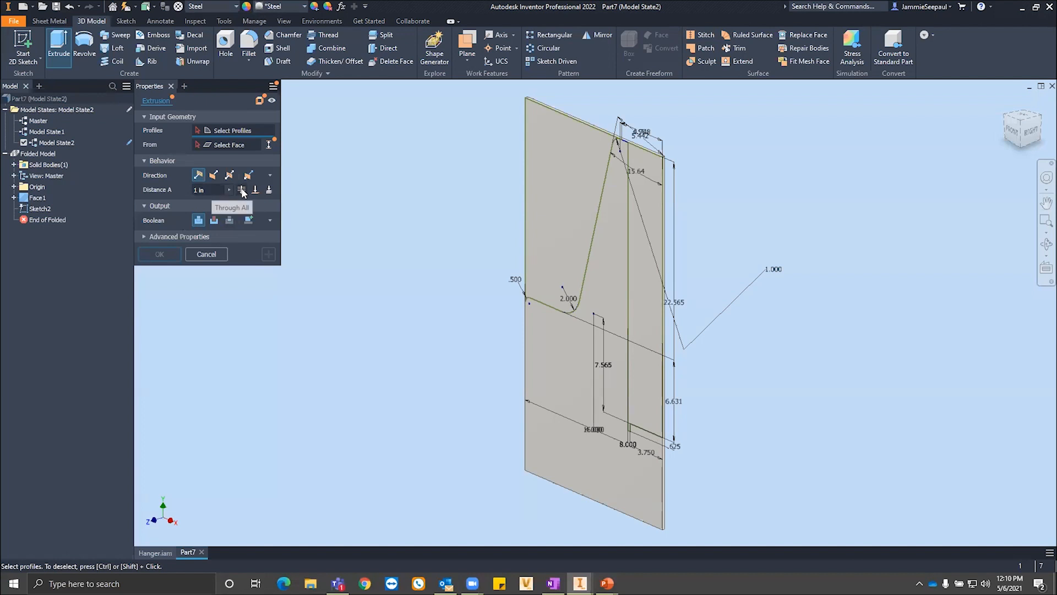
click(564, 192)
click(656, 168)
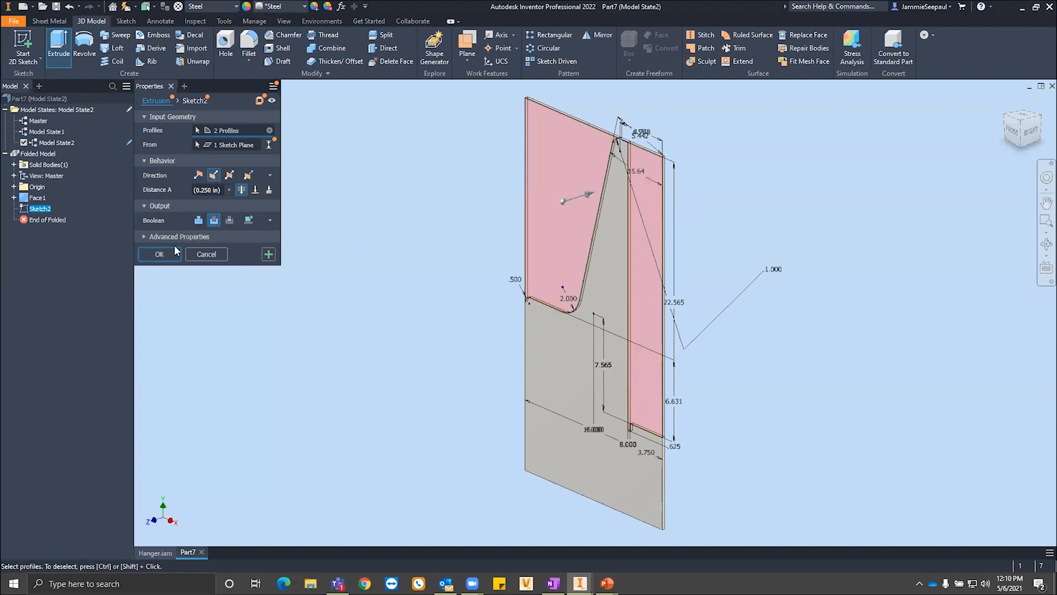
click(160, 253)
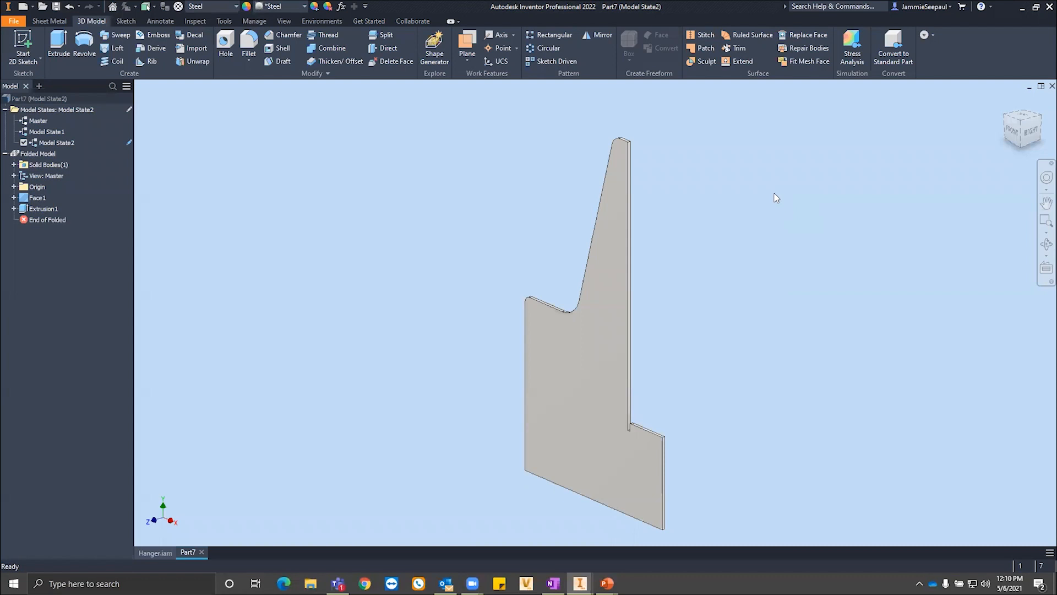
- Add a new model state and sketch a horizontal bend line about 12 in long across the plate's front face, ending at the arm's straight edge
right_click(50, 114)
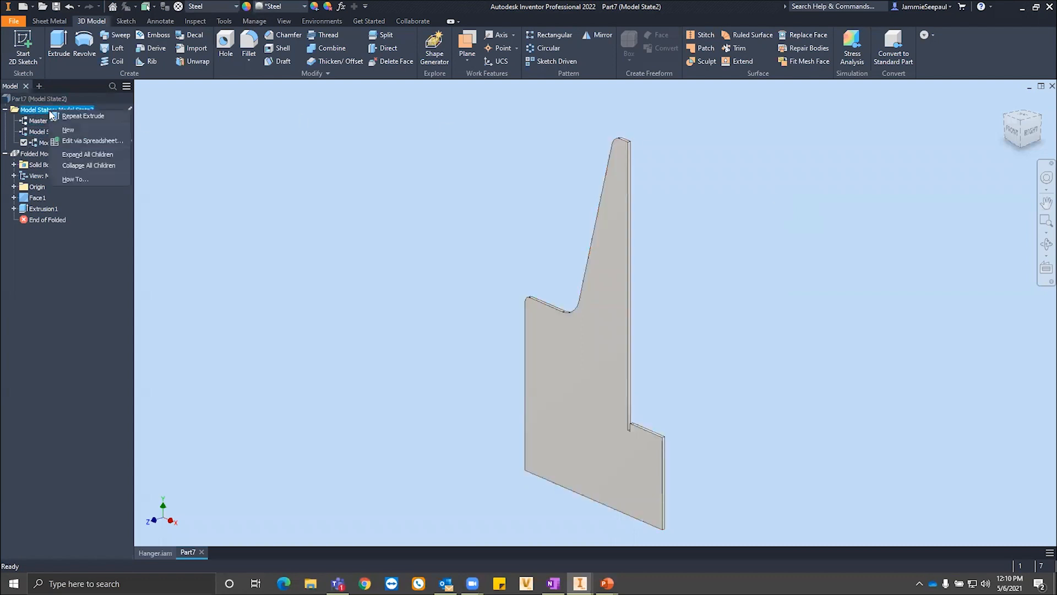
click(86, 126)
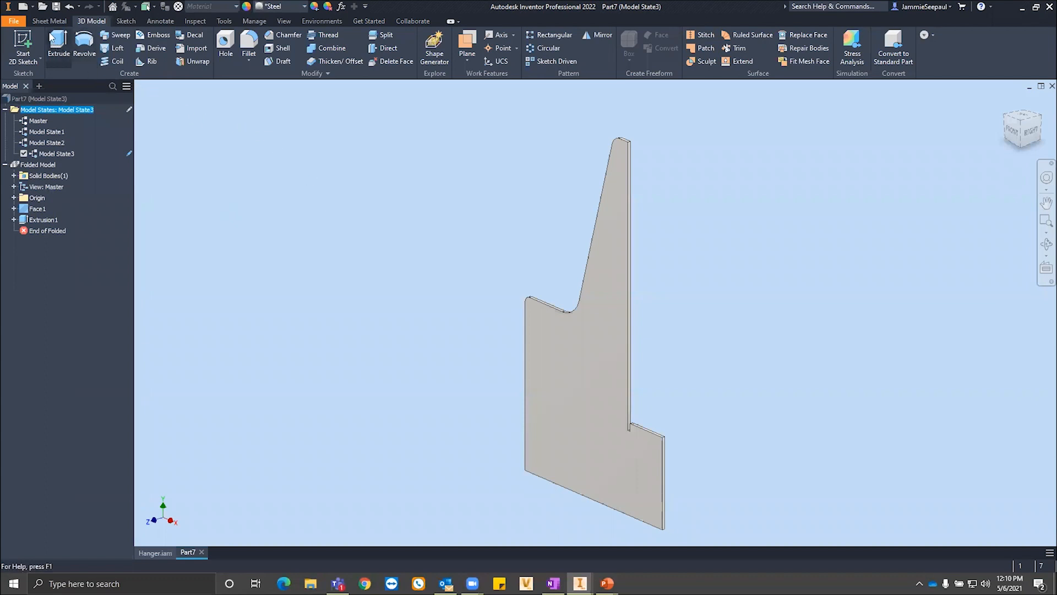
key(s)
click(559, 401)
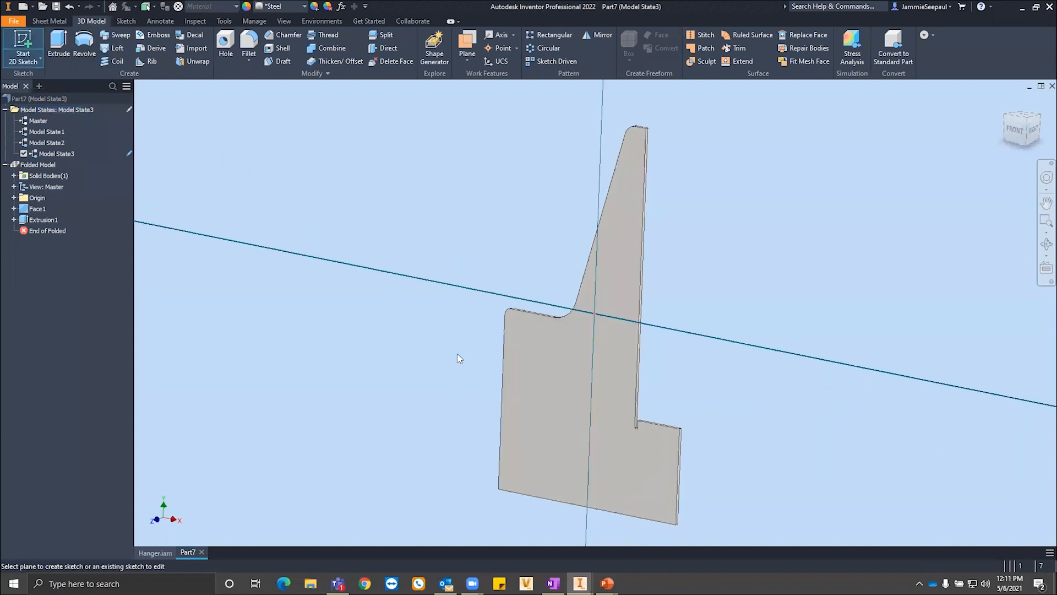
key(l)
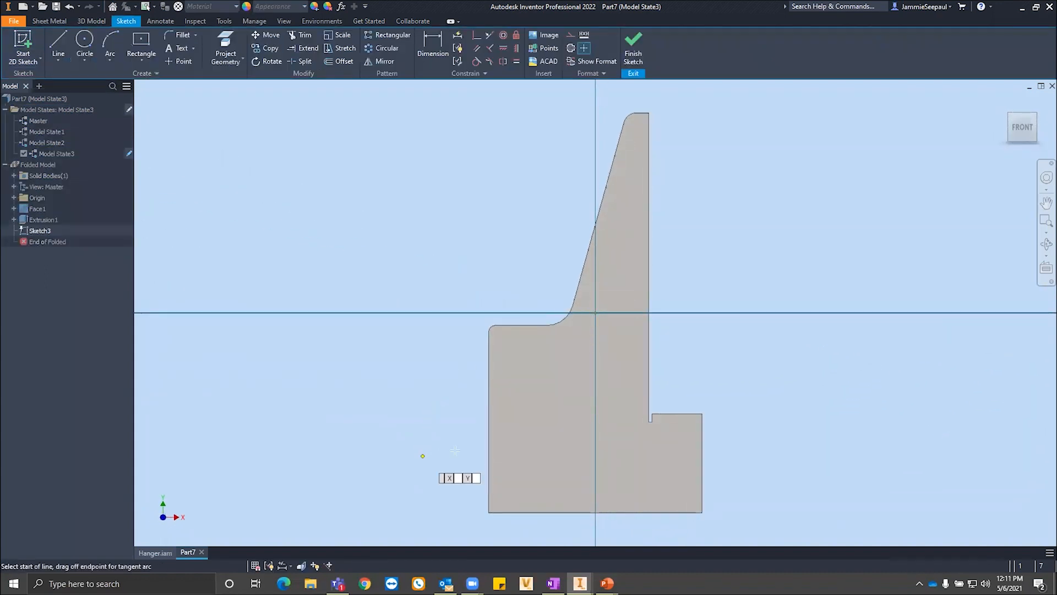
click(489, 394)
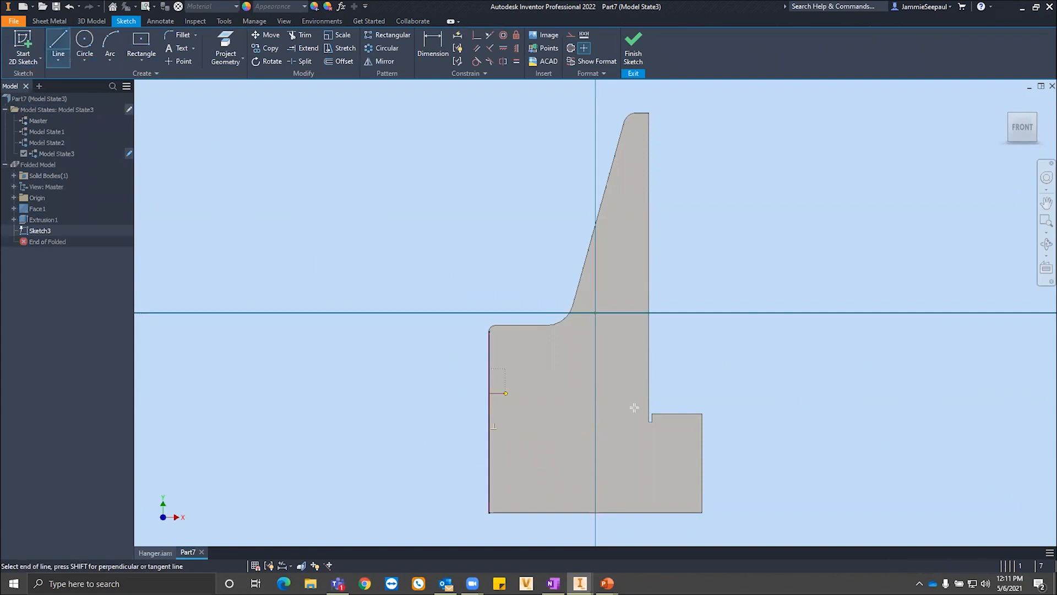
double_click(649, 394)
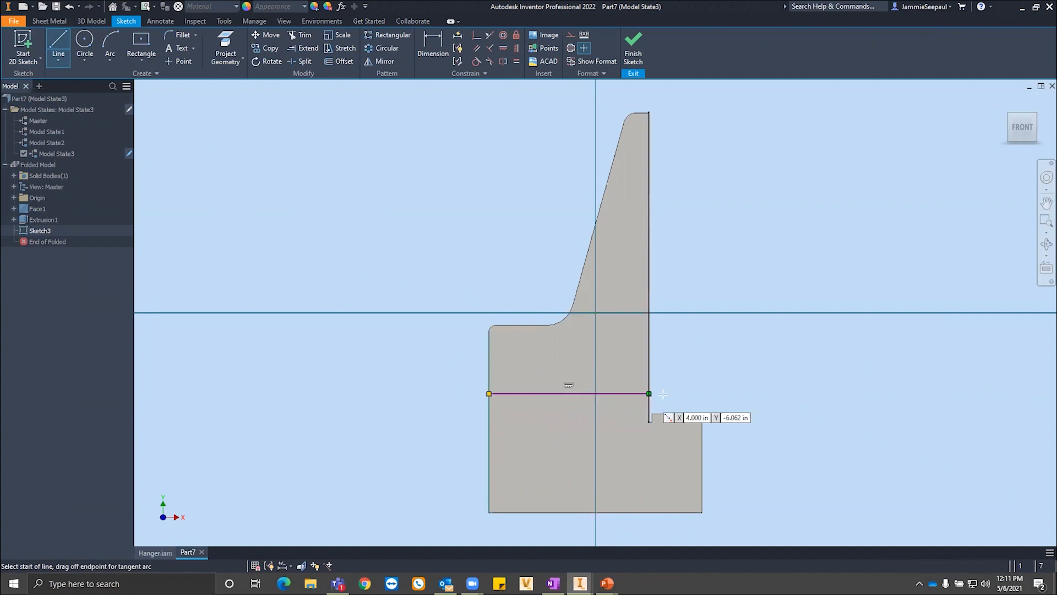
key(Escape)
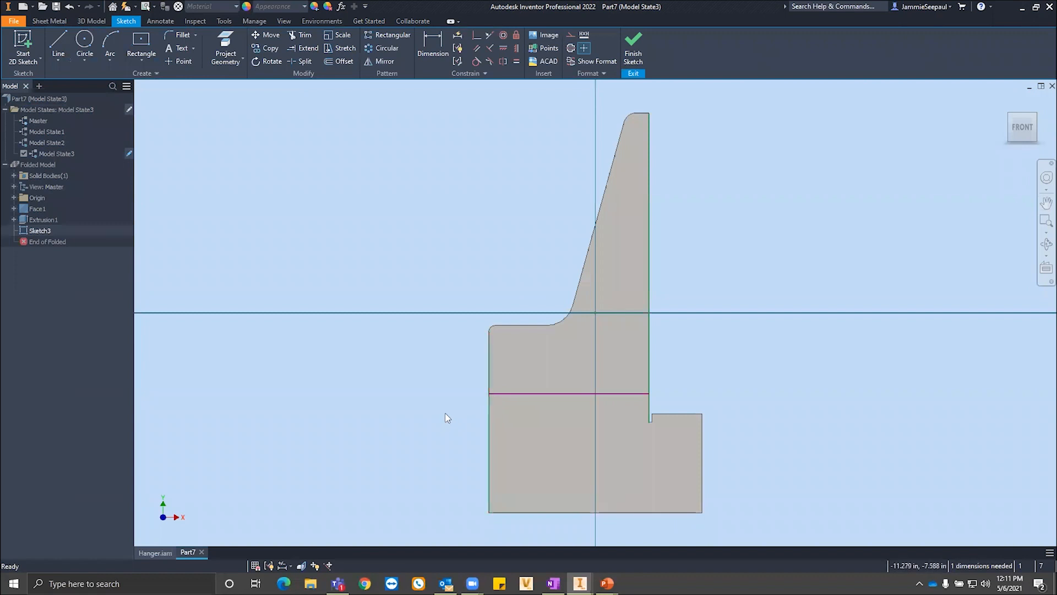
- Dimension the bend line 8.5 in above the plate's lower edge and finish the sketch
key(d)
click(519, 394)
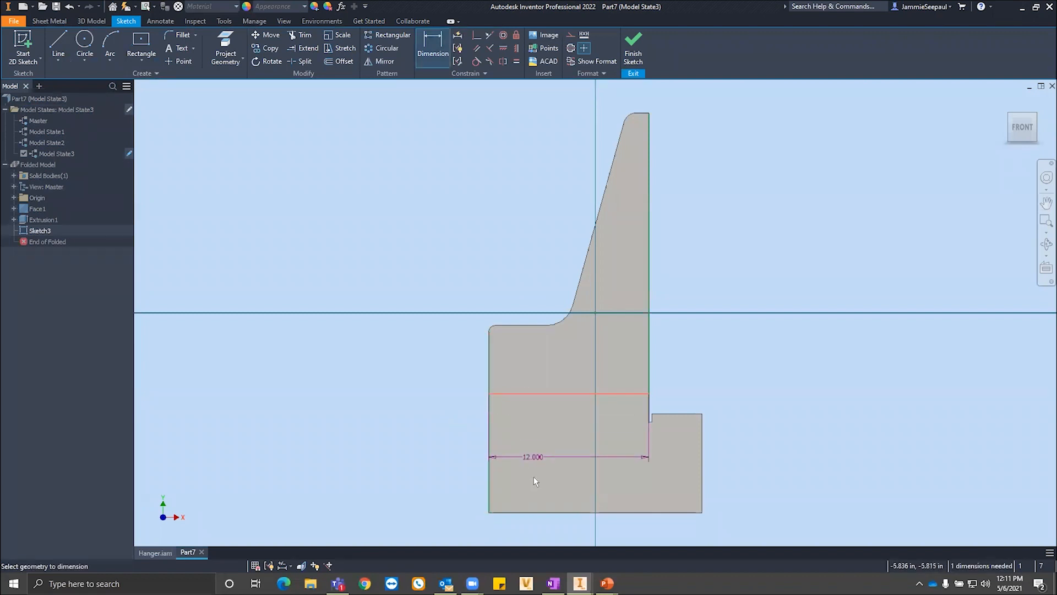
click(533, 513)
click(441, 446)
text(8.5)
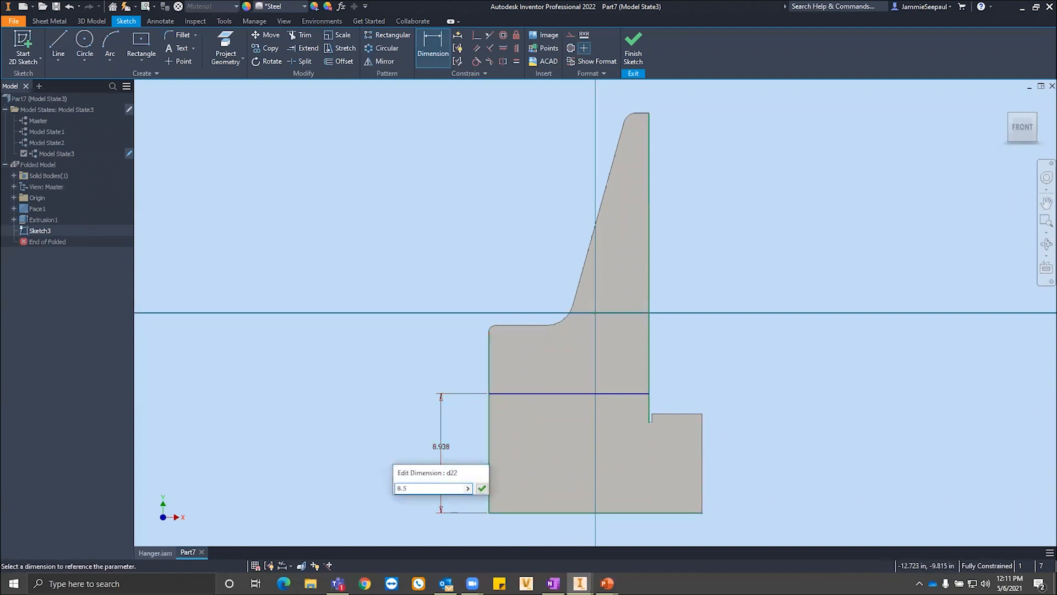
key(Return)
click(633, 51)
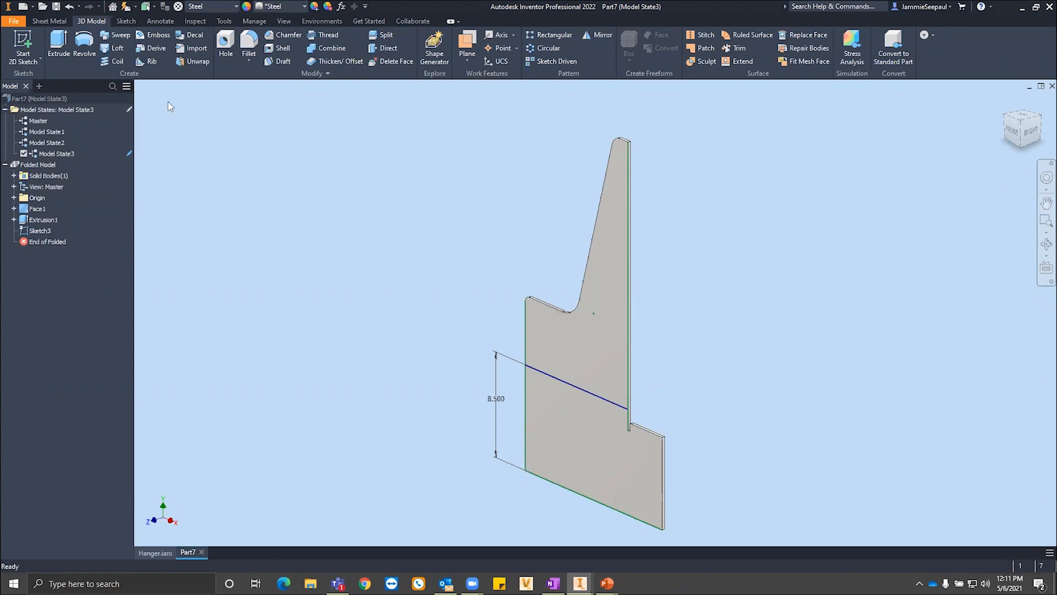
- Fold the plate 90 degrees along the sketched bend line with the default bend radius, flipping the fold direction so the arm bends backward
click(39, 22)
click(188, 49)
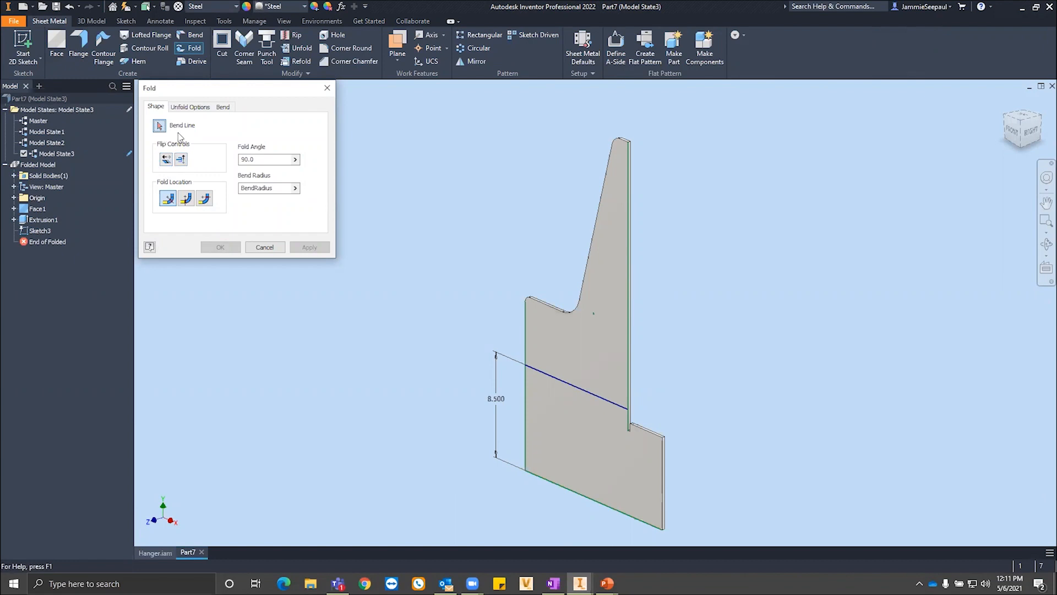
click(561, 380)
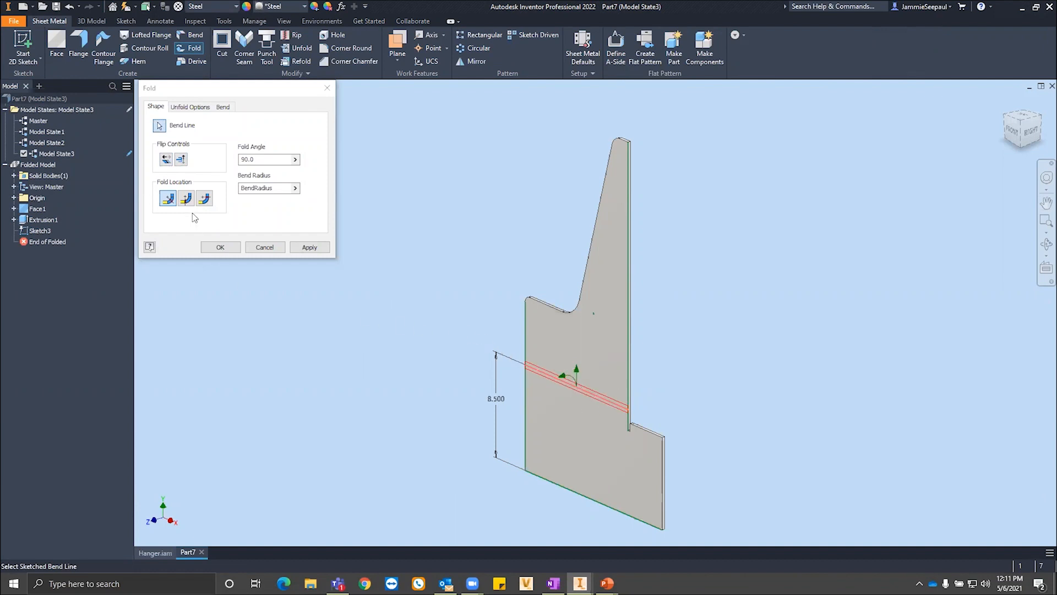
click(181, 160)
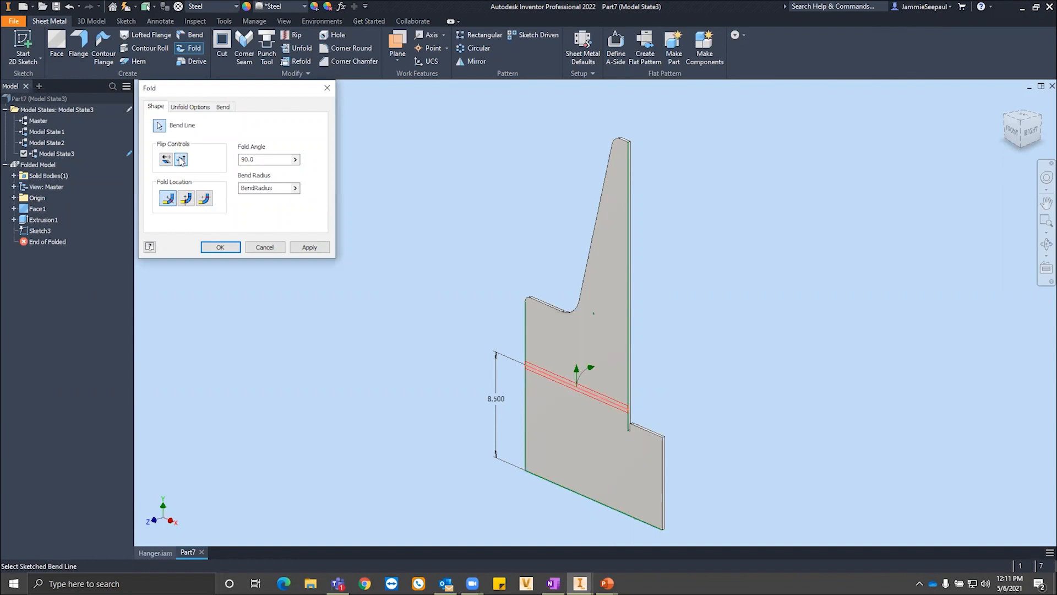
click(225, 249)
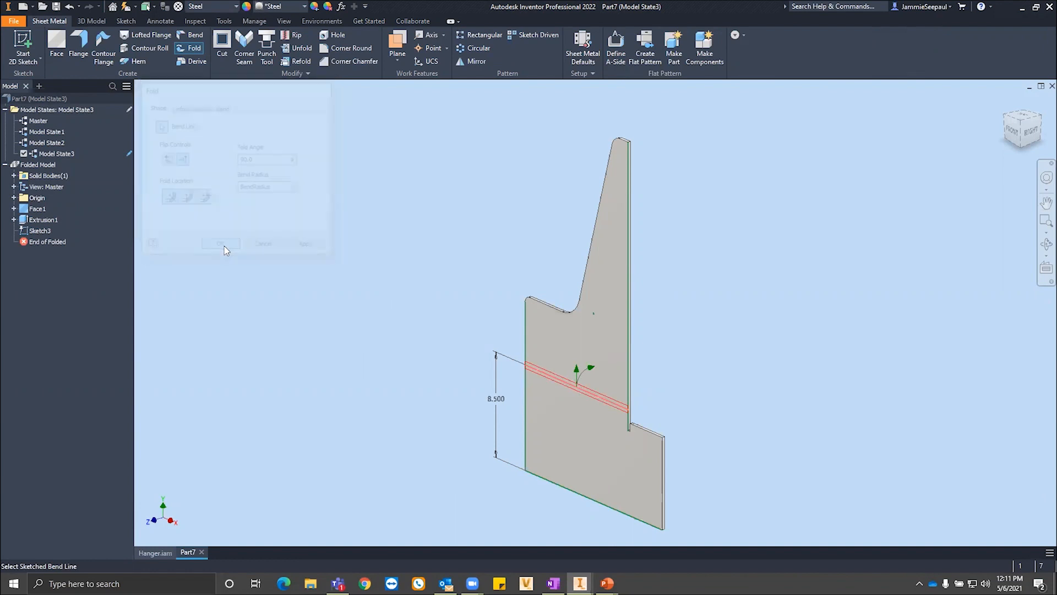
middle_click(699, 262)
middle_click(698, 261)
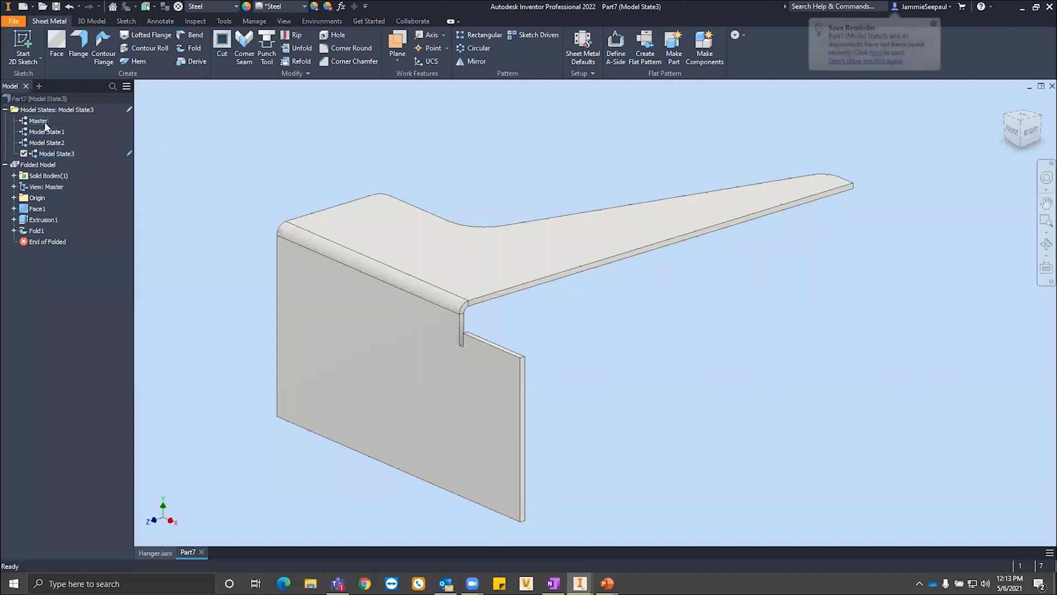
- Add another model state with its default name and start a sketch on the folded plate's vertical front face
right_click(48, 107)
click(75, 128)
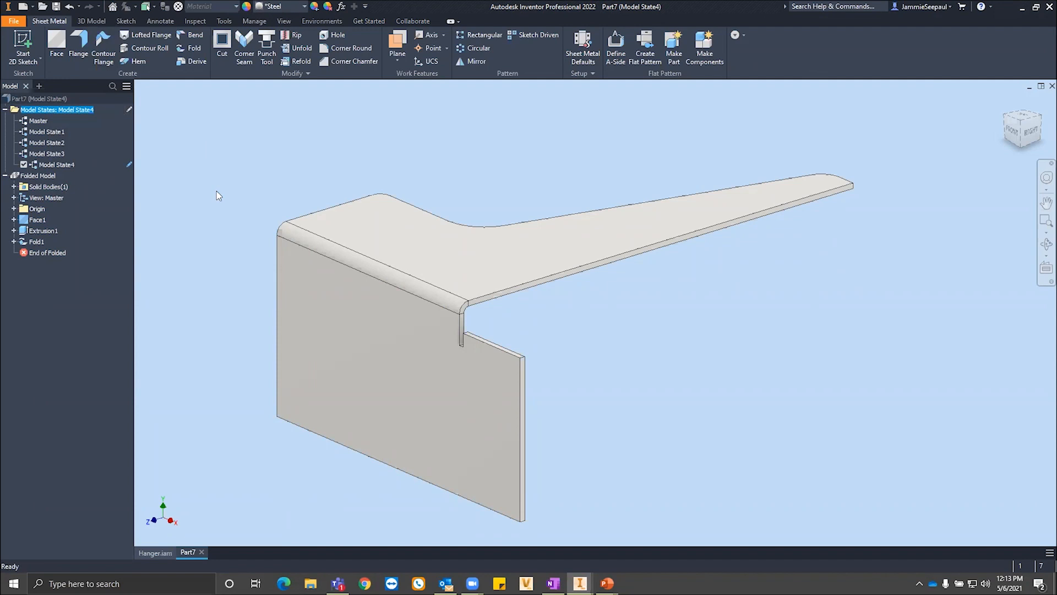
key(s)
click(338, 331)
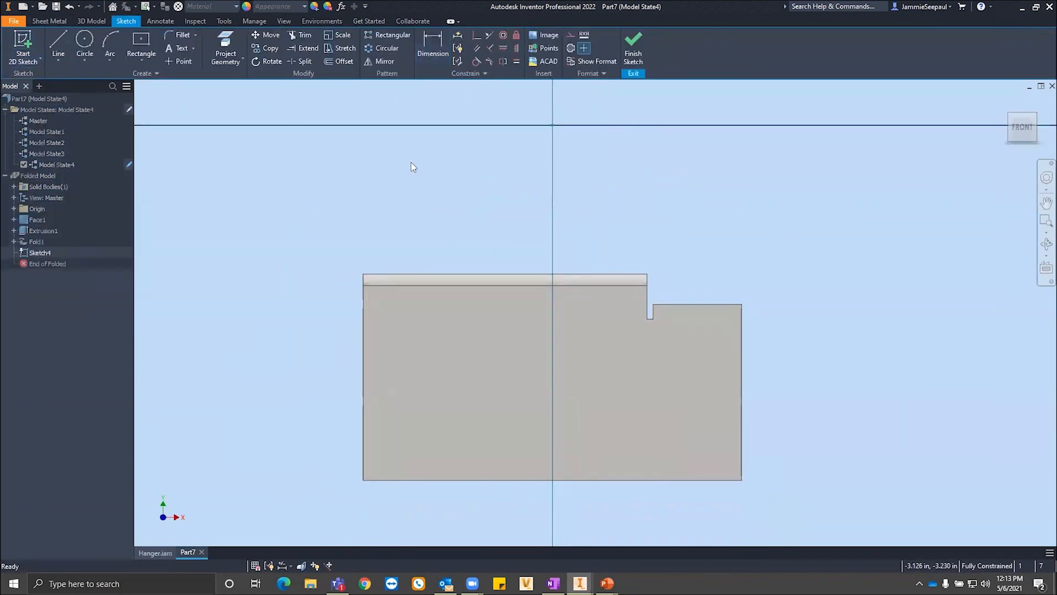
- Sketch two vertical center-to-center slots, each 0.5 in wide, near the two side edges of the front face
click(147, 56)
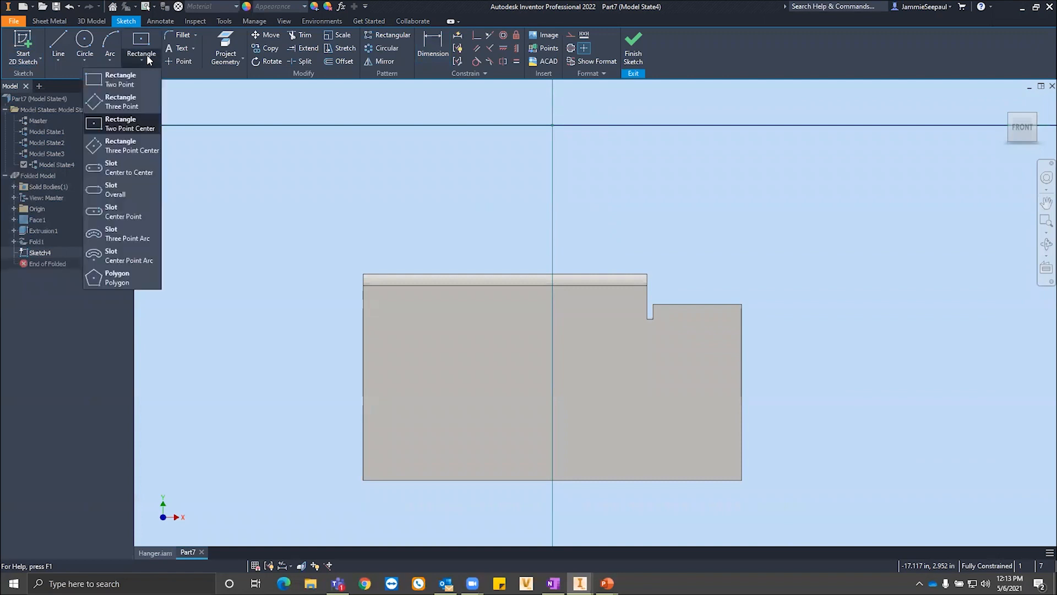
click(130, 165)
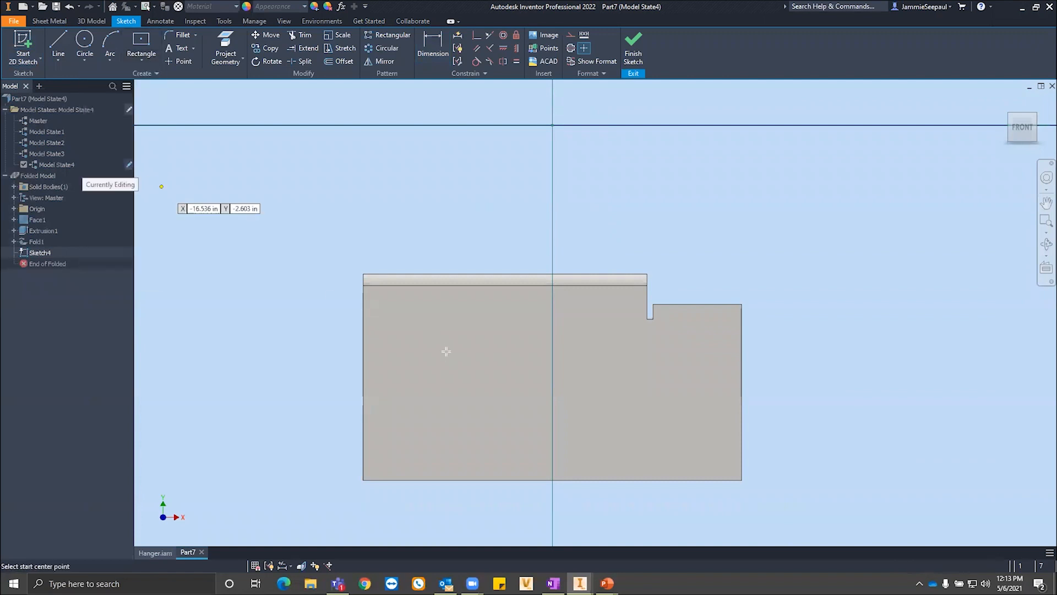
click(418, 369)
click(417, 427)
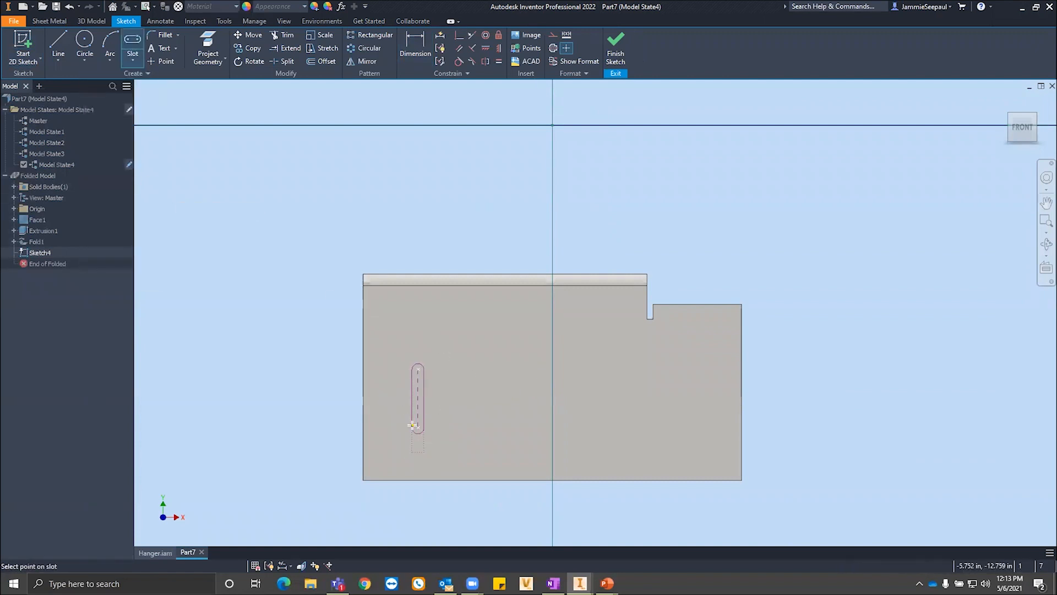
text(.5)
key(Return)
click(685, 364)
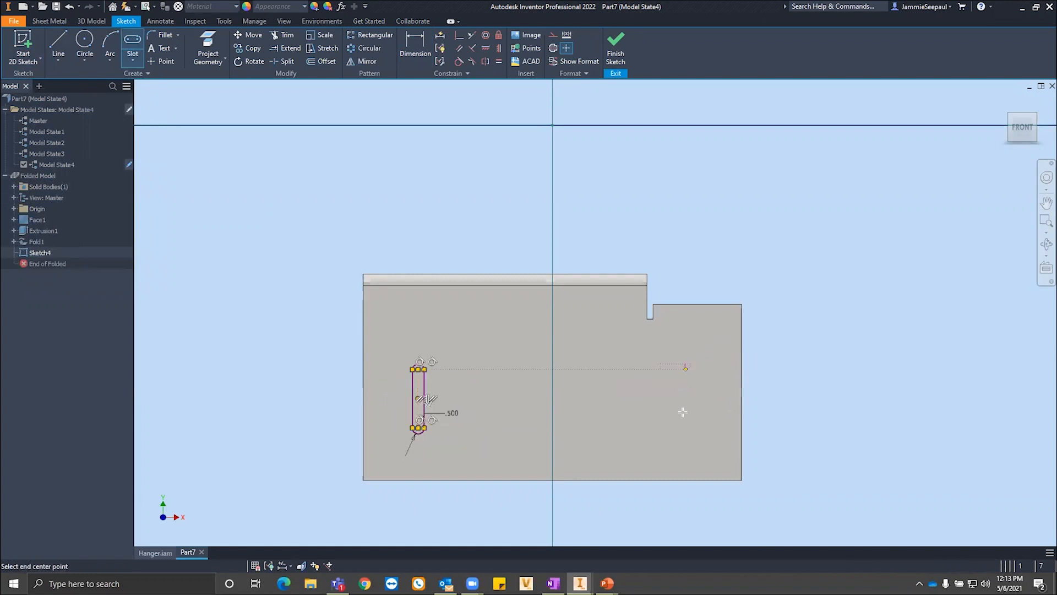
click(684, 438)
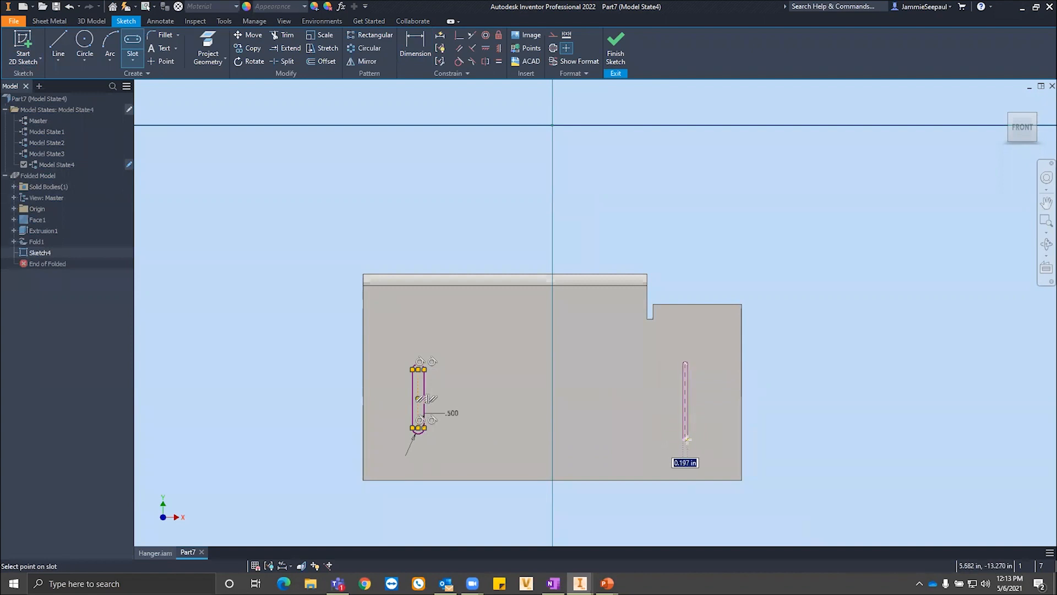
text(.5)
key(Return)
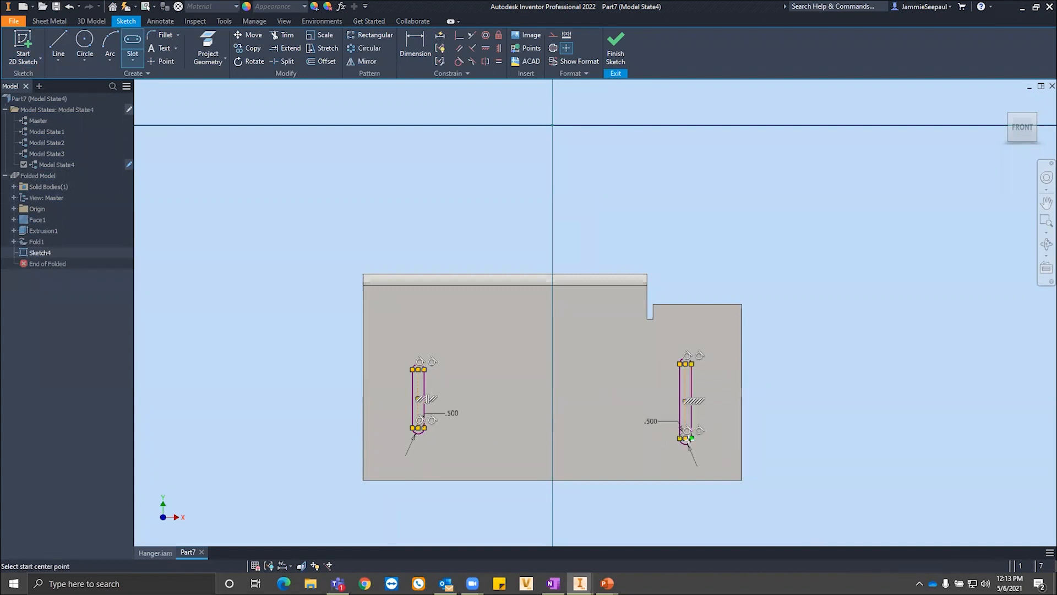
- Fully constrain the slot sketch with Auto Dimension, applying both dimensions and constraints, and finish the sketch
click(441, 35)
click(194, 161)
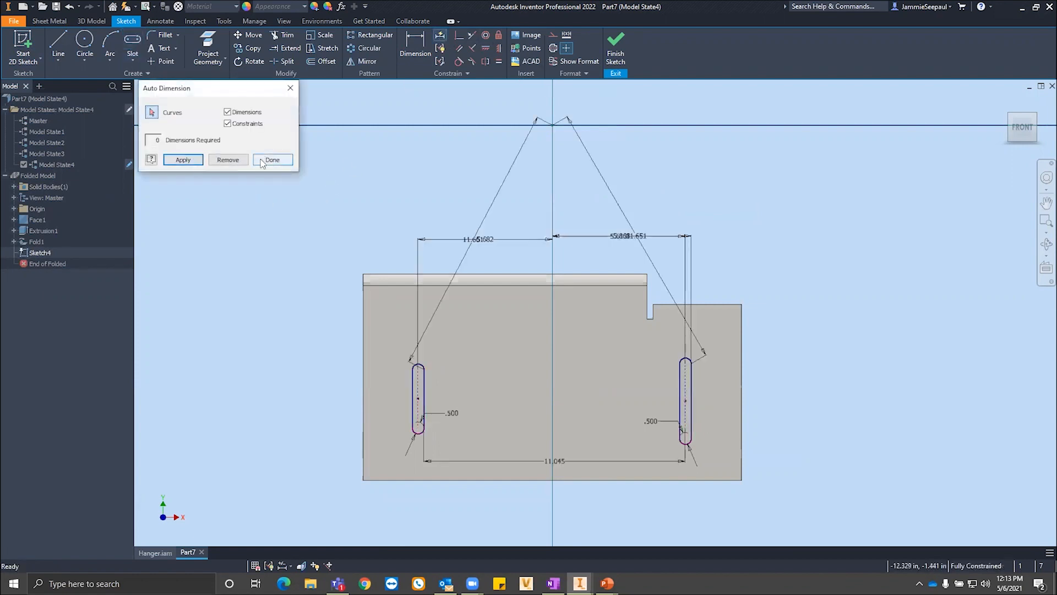
click(272, 160)
click(616, 55)
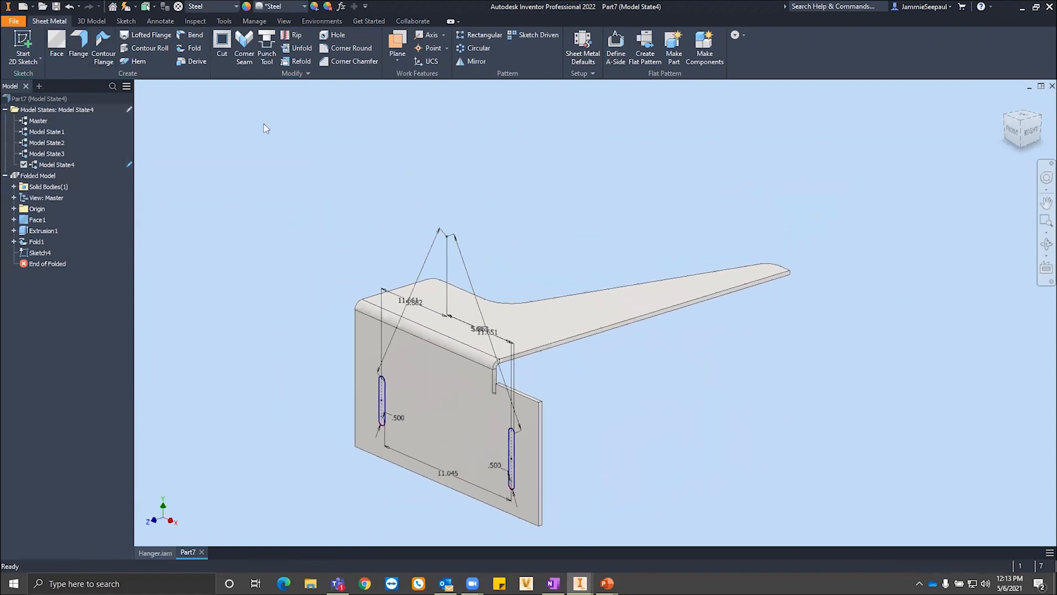
- Extrude both slot profiles as a Through All cut in the vertical plate
click(86, 22)
click(58, 44)
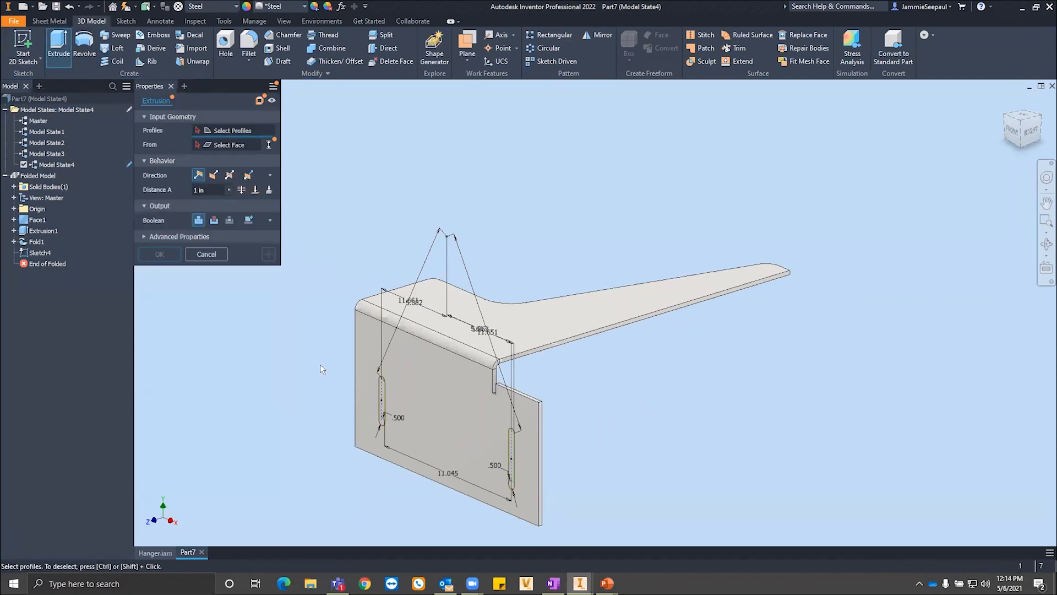
click(381, 402)
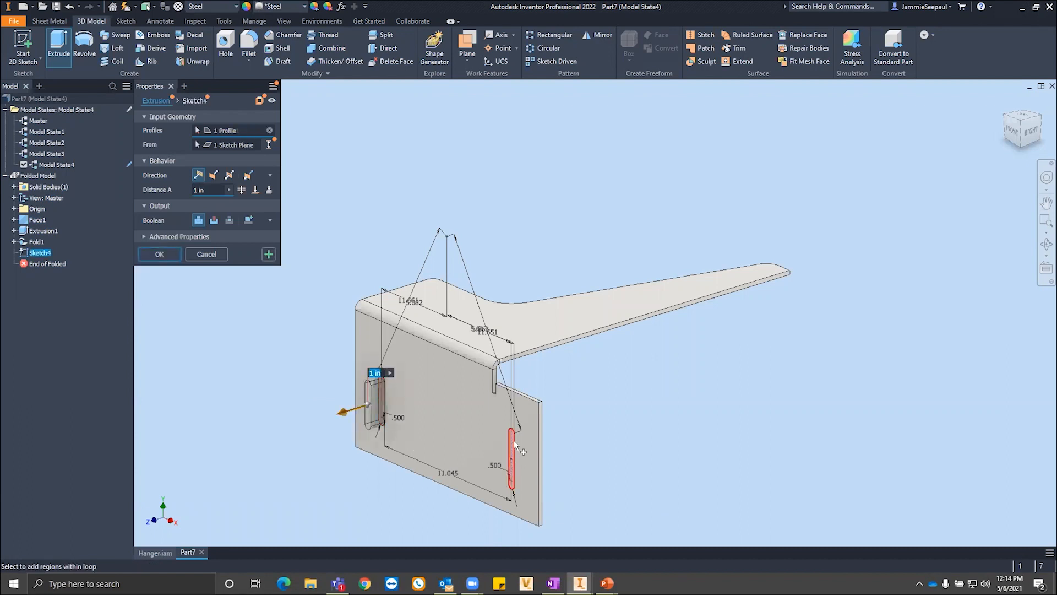
click(513, 445)
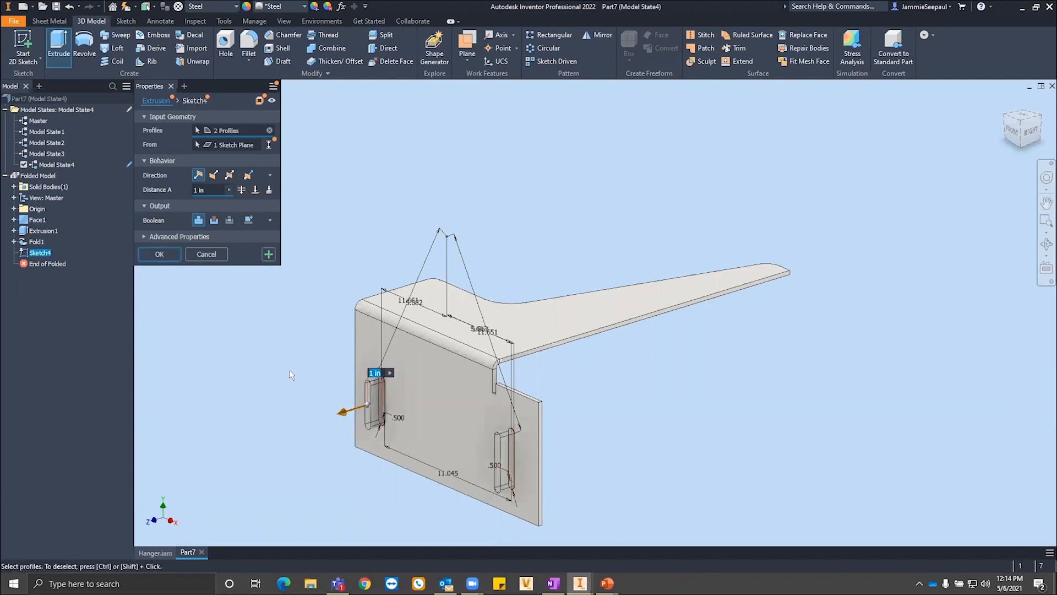
click(214, 221)
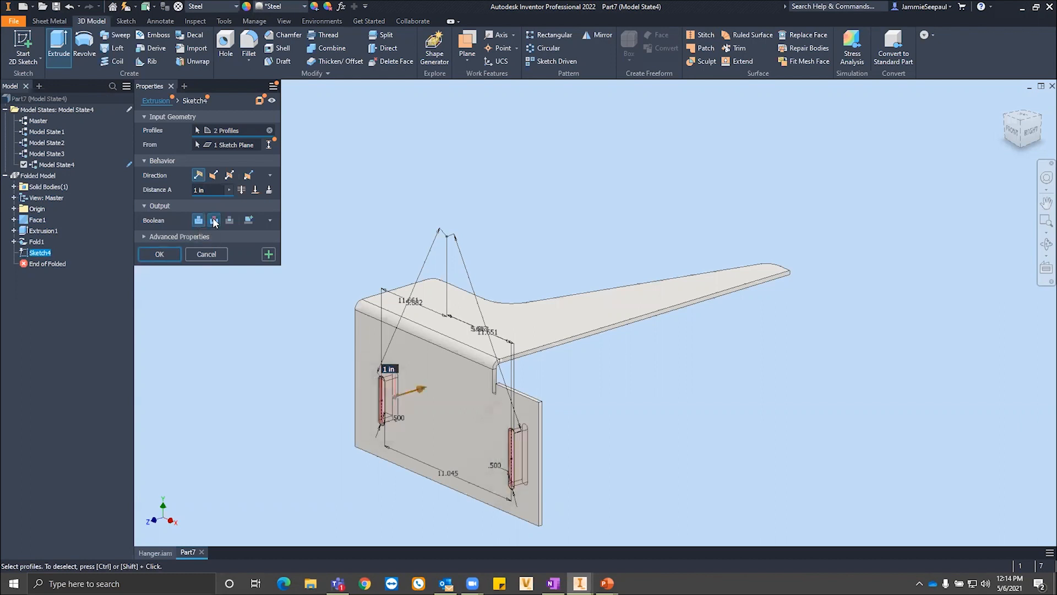
click(241, 190)
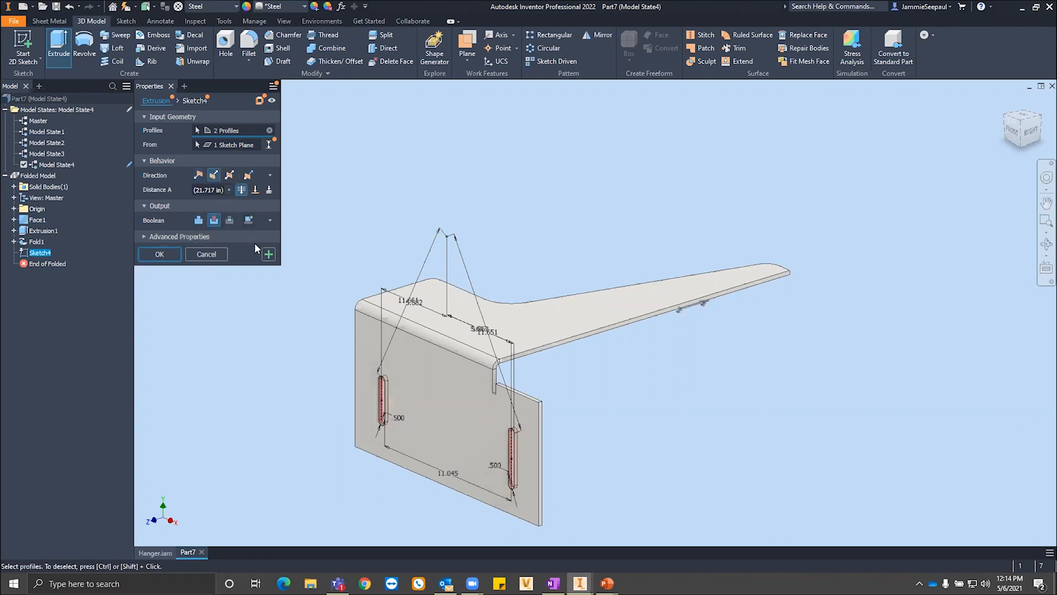
click(159, 254)
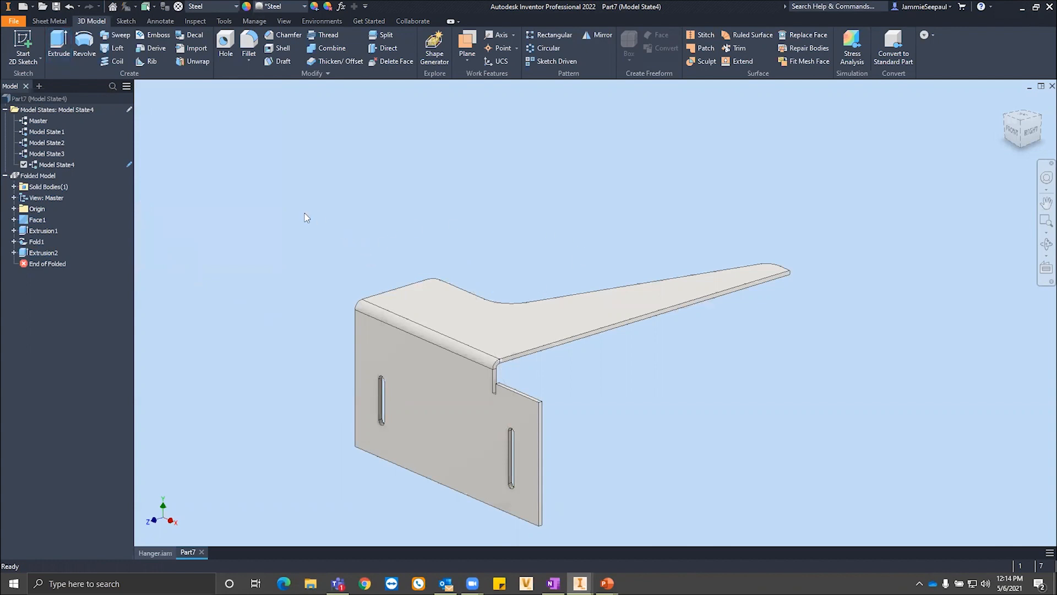
- Activate Model State1, Model State2 and Model State3 in turn to review each stage of the part, accepting the error notice
double_click(61, 131)
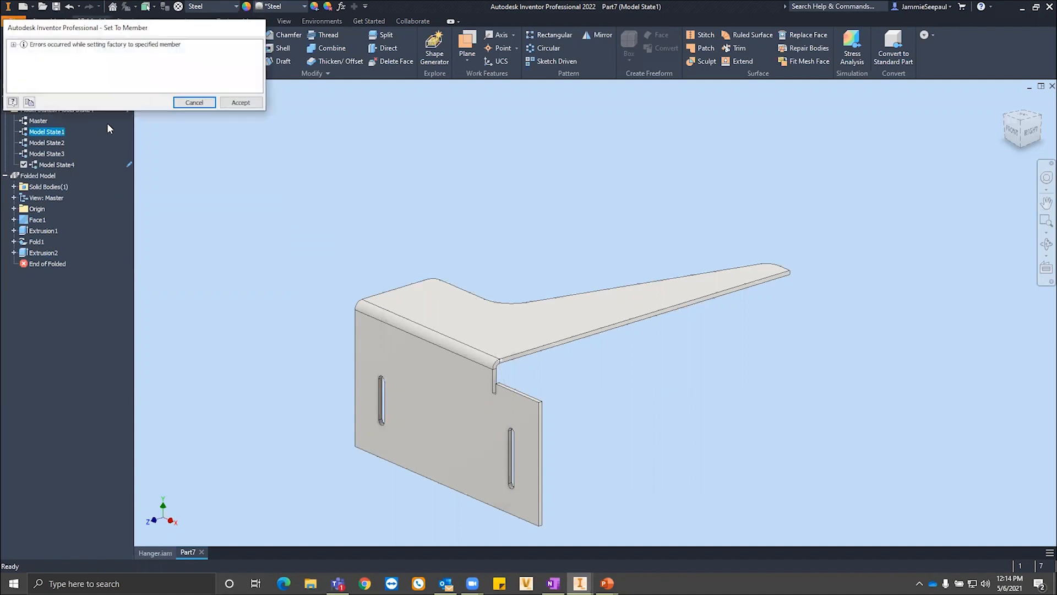
click(241, 103)
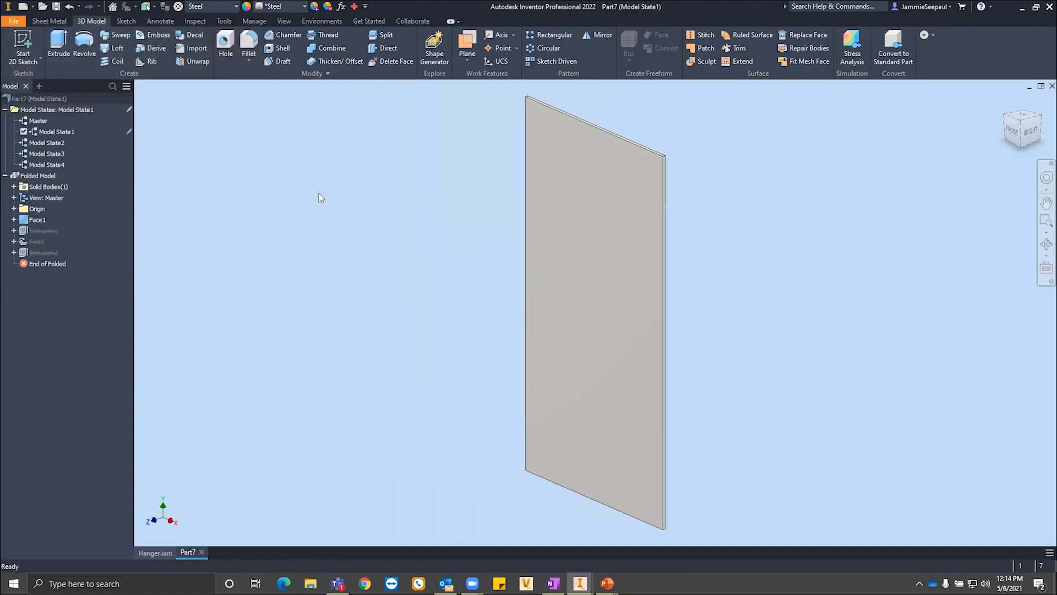
double_click(53, 141)
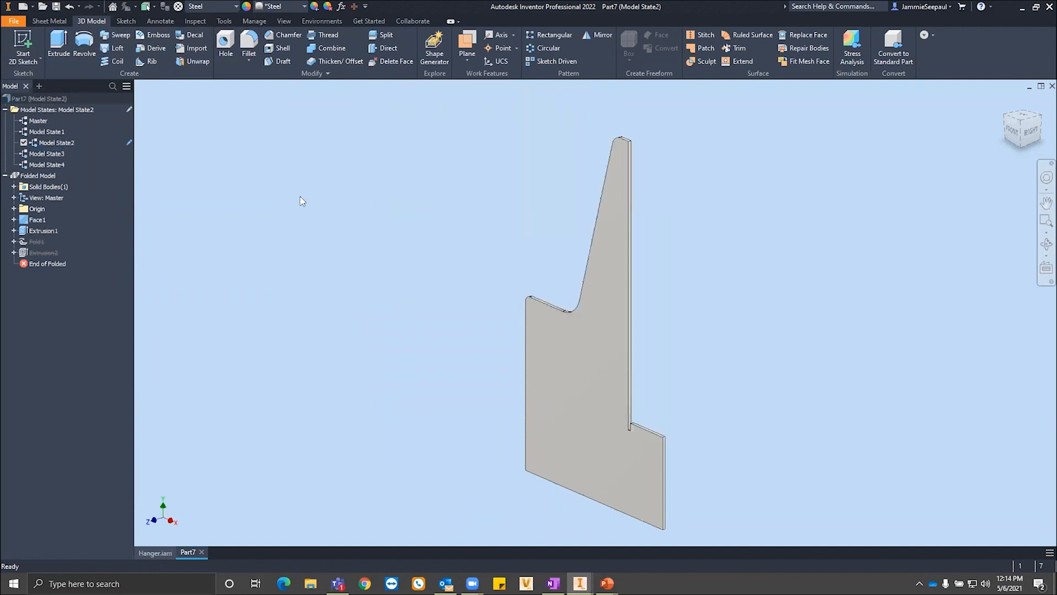
click(43, 154)
double_click(43, 154)
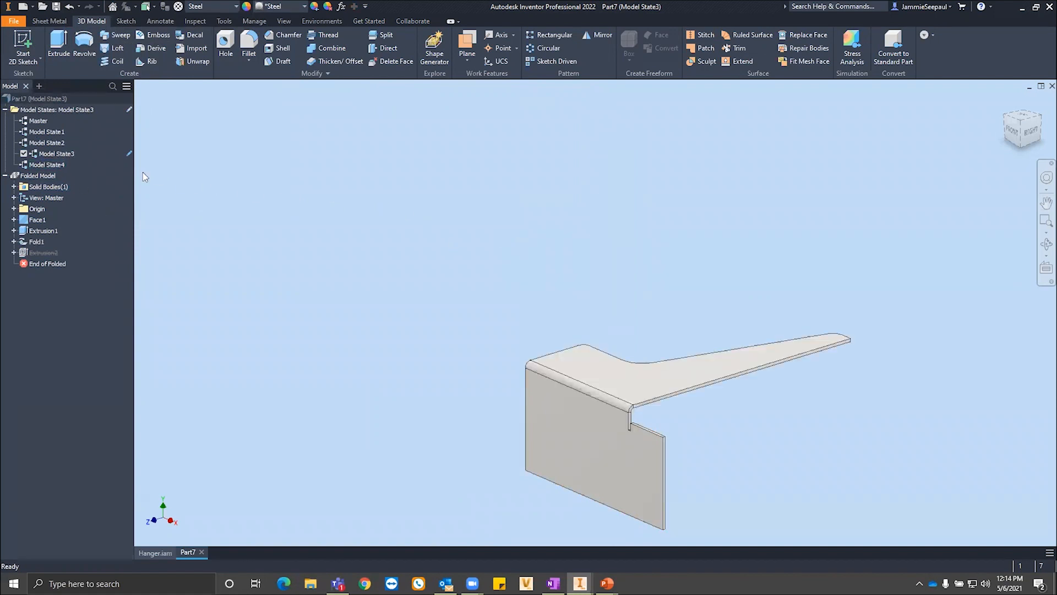
- Activate Model State4 and create a new drawing from the Standard.idw template
double_click(57, 166)
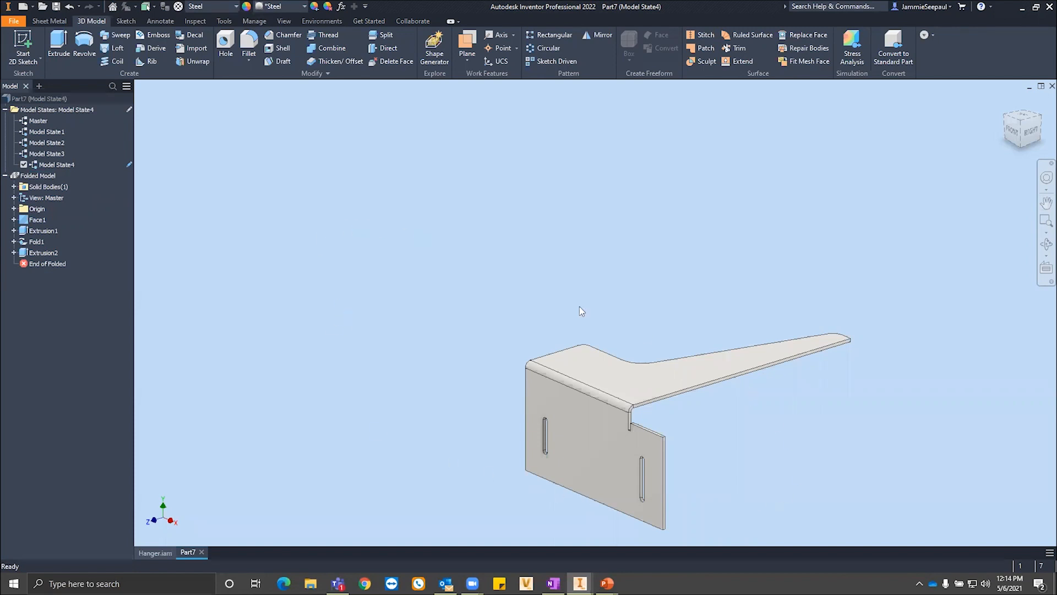
middle_drag(604, 265, 553, 210)
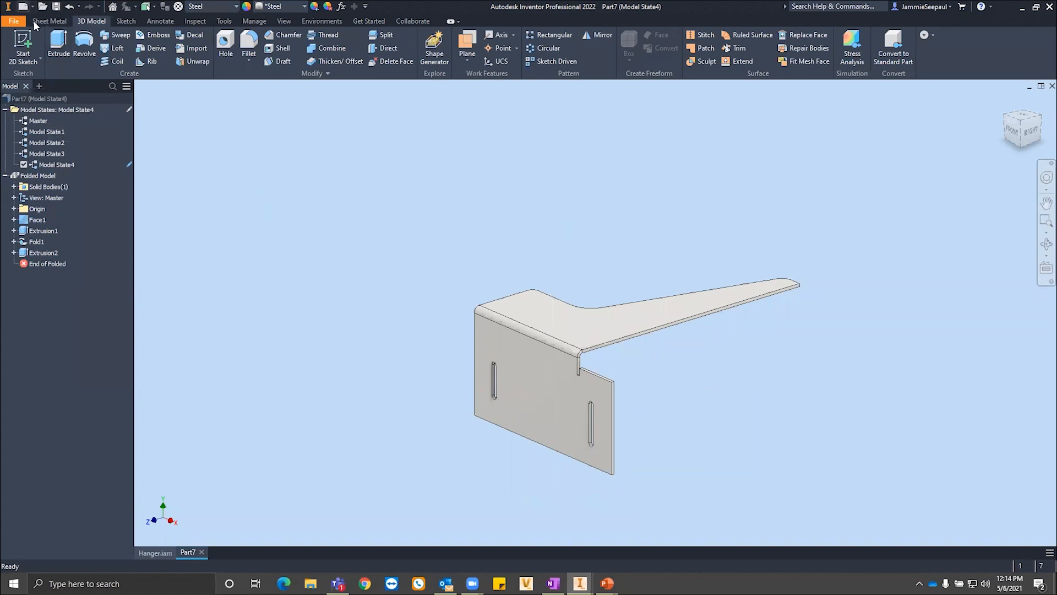
key(ctrl+n)
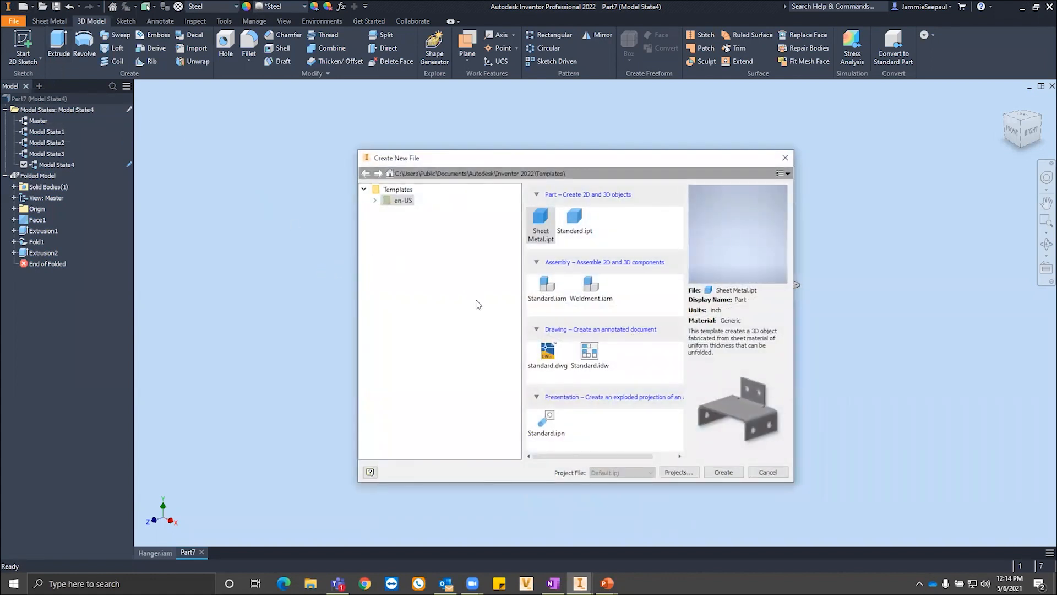
click(591, 355)
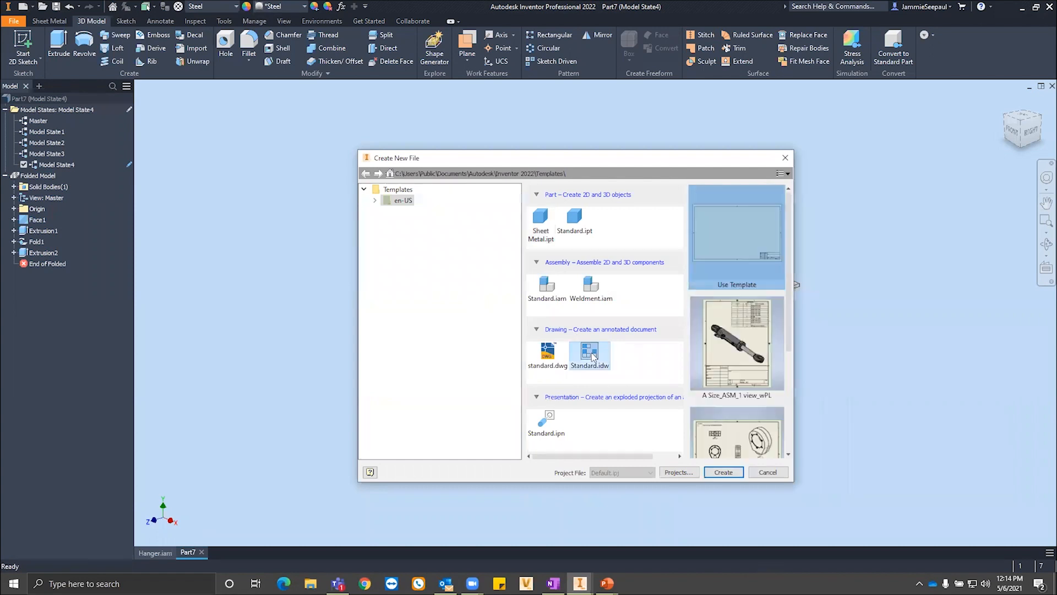
double_click(592, 355)
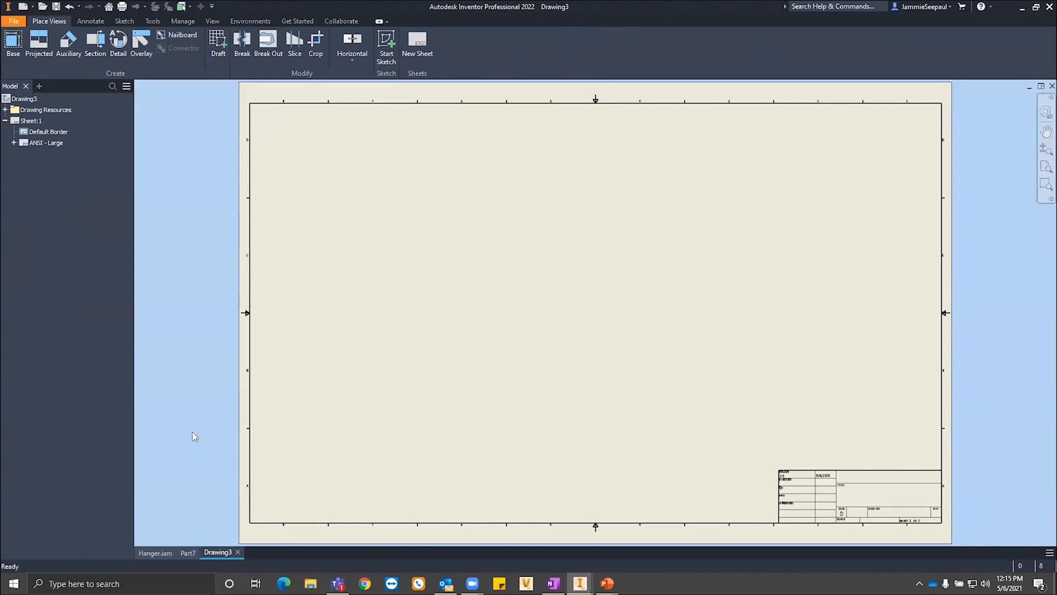
- Return to Part7 and activate Model State3, followed by Model State4, to compare their feature suppression
click(188, 552)
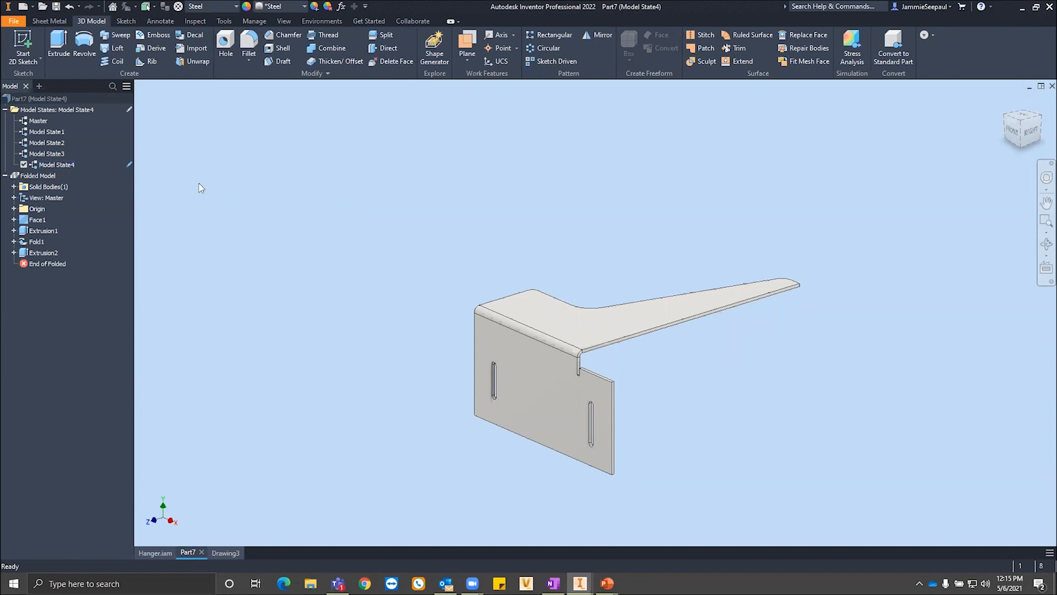
double_click(41, 155)
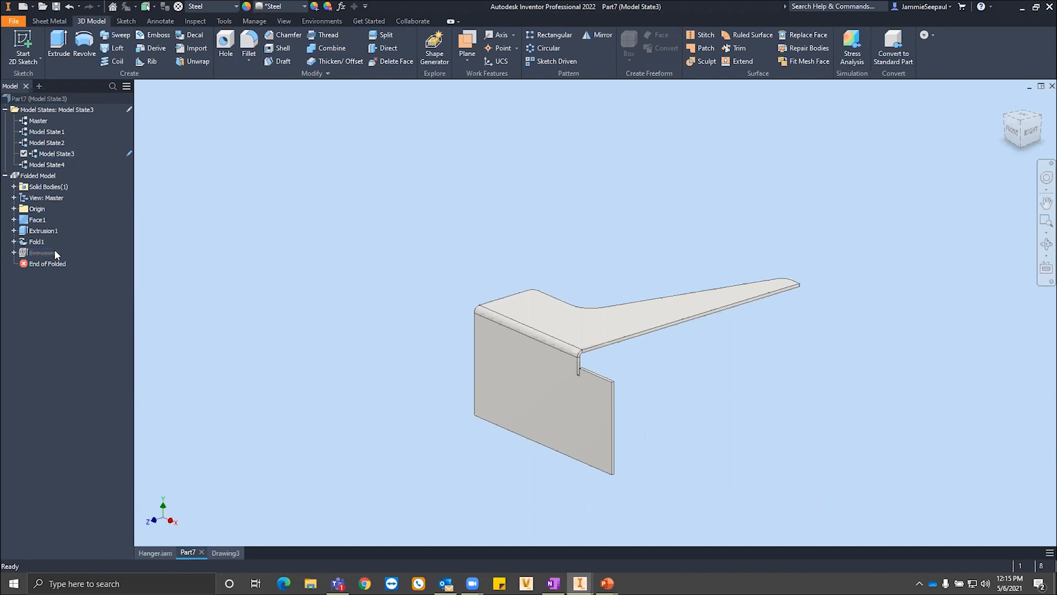
double_click(50, 165)
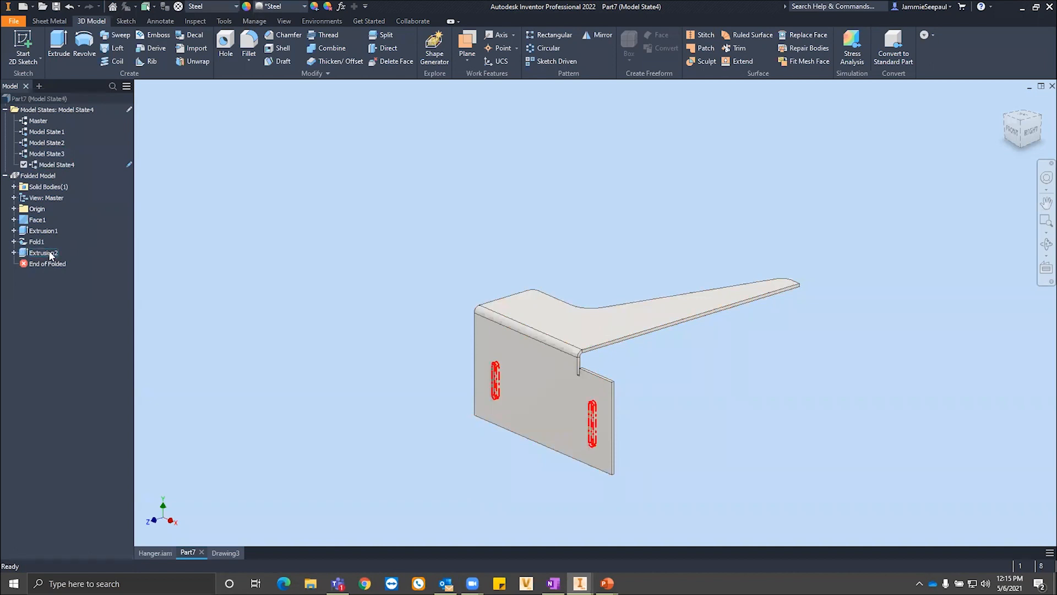
- Activate Model State3 and sketch a circle on the front face of the vertical plate
click(48, 154)
double_click(49, 154)
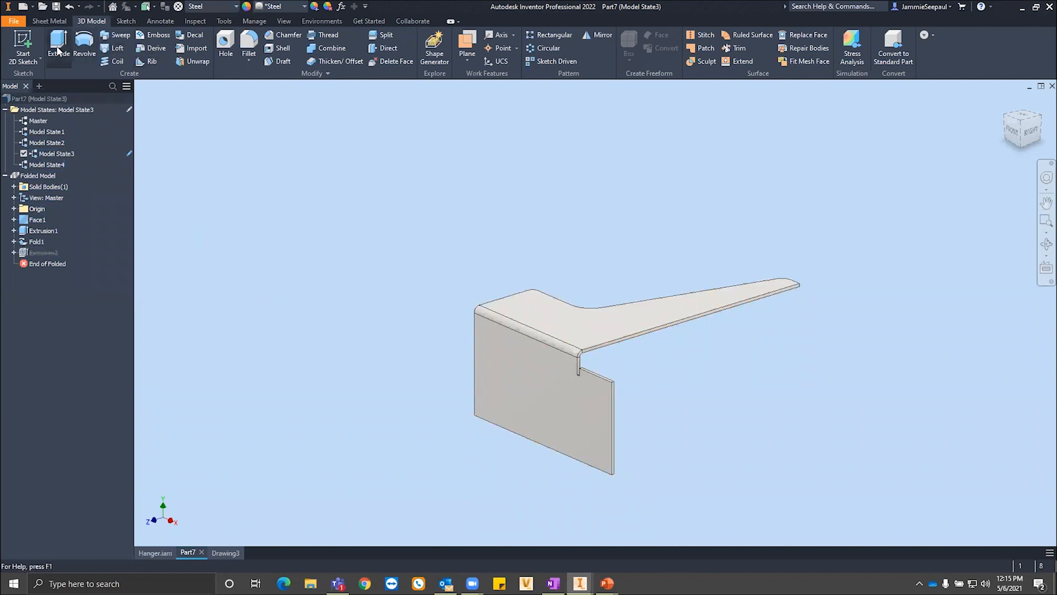
key(s)
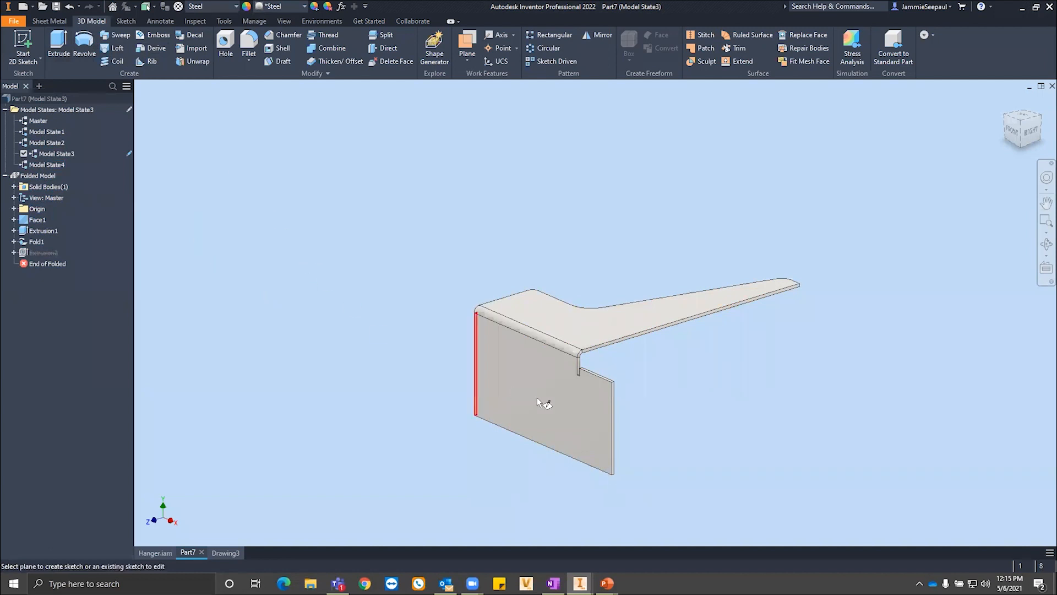
click(536, 399)
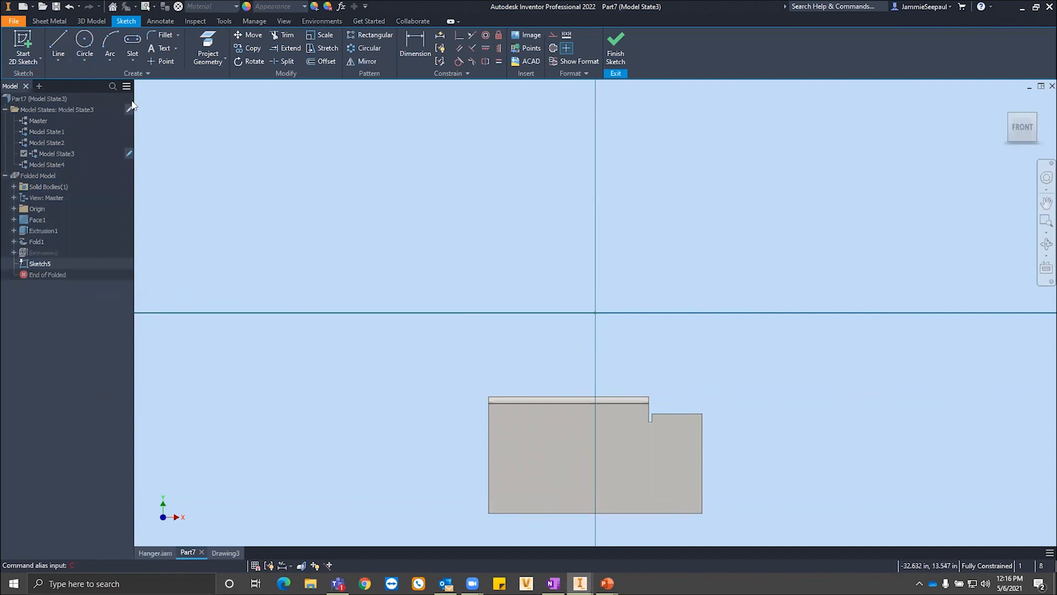
click(87, 40)
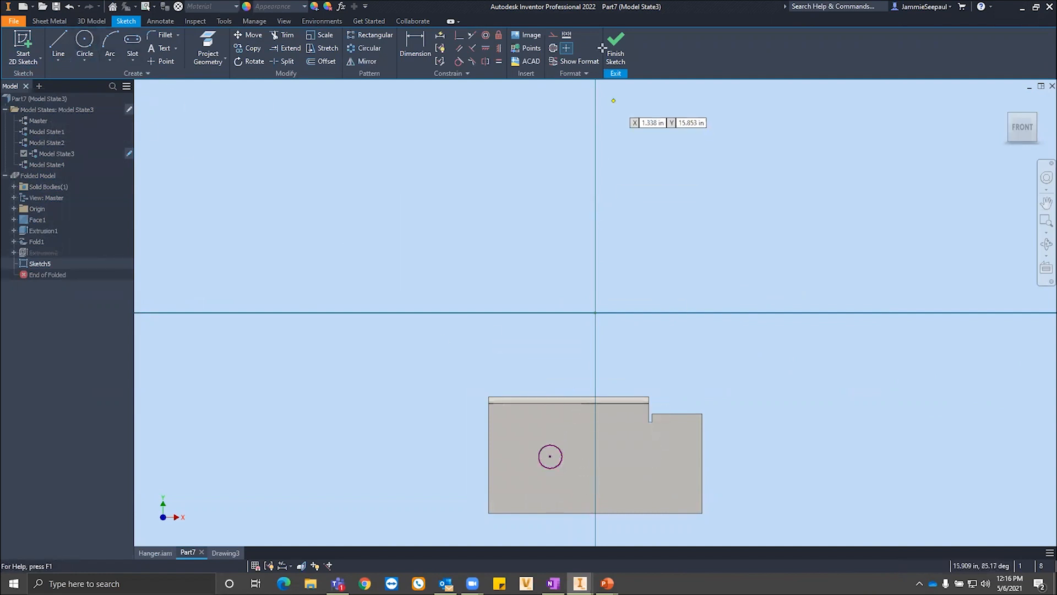
- Extrude the circle as a 1 in cut through the vertical plate
click(65, 45)
click(214, 175)
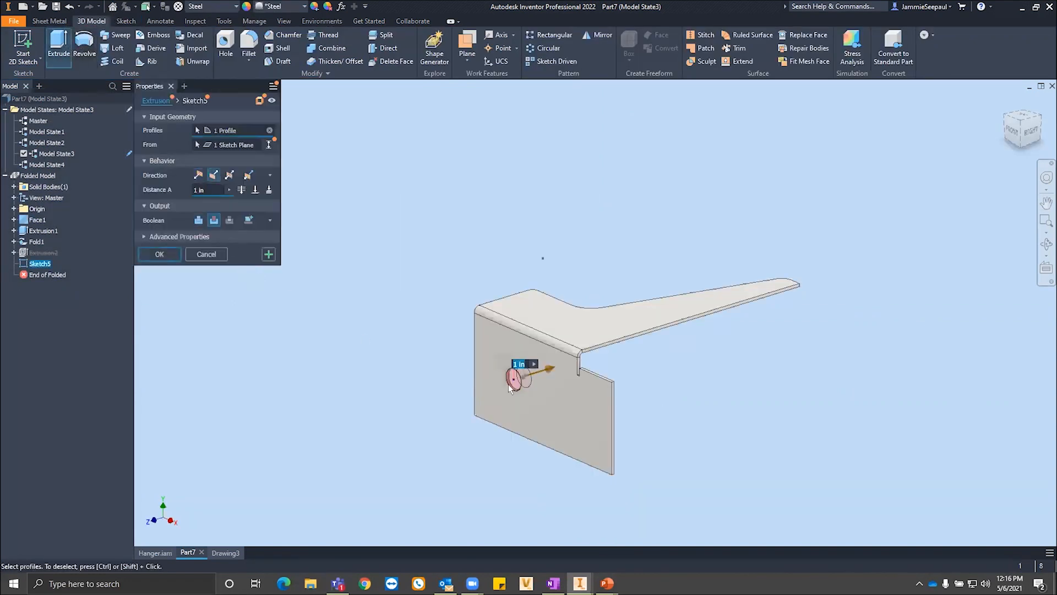
click(161, 254)
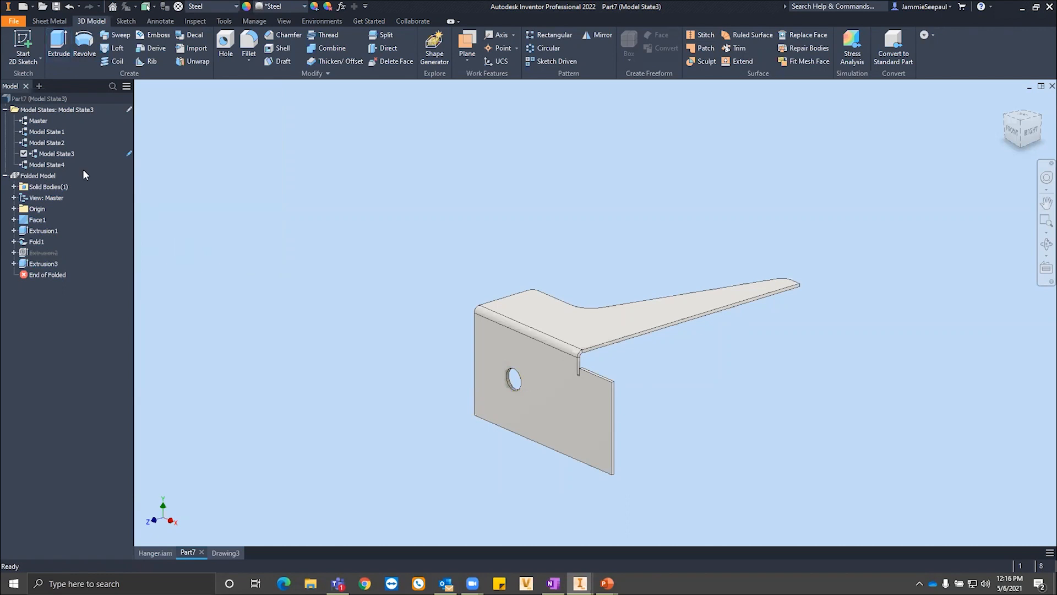
- Activate Model State4, Model State2, Model State3 and Model State4 in turn to check the circular cut in each
double_click(46, 164)
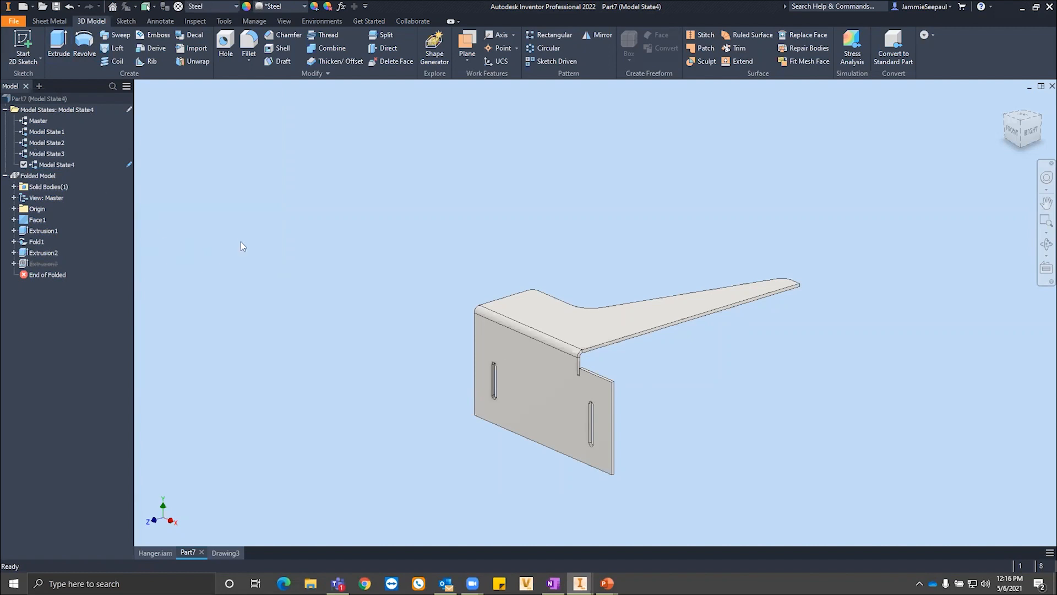
right_click(44, 264)
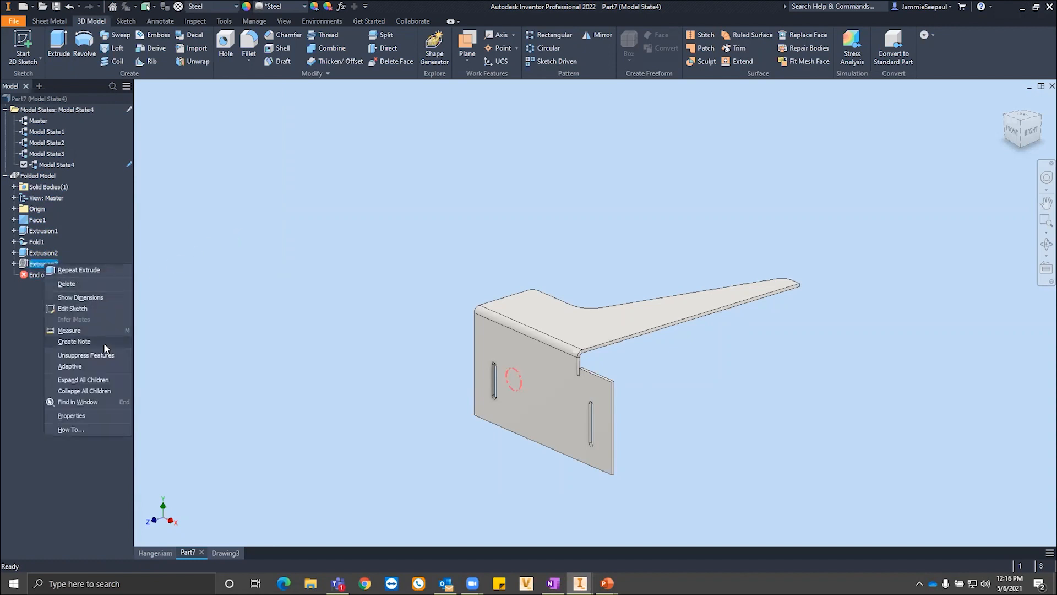
click(210, 288)
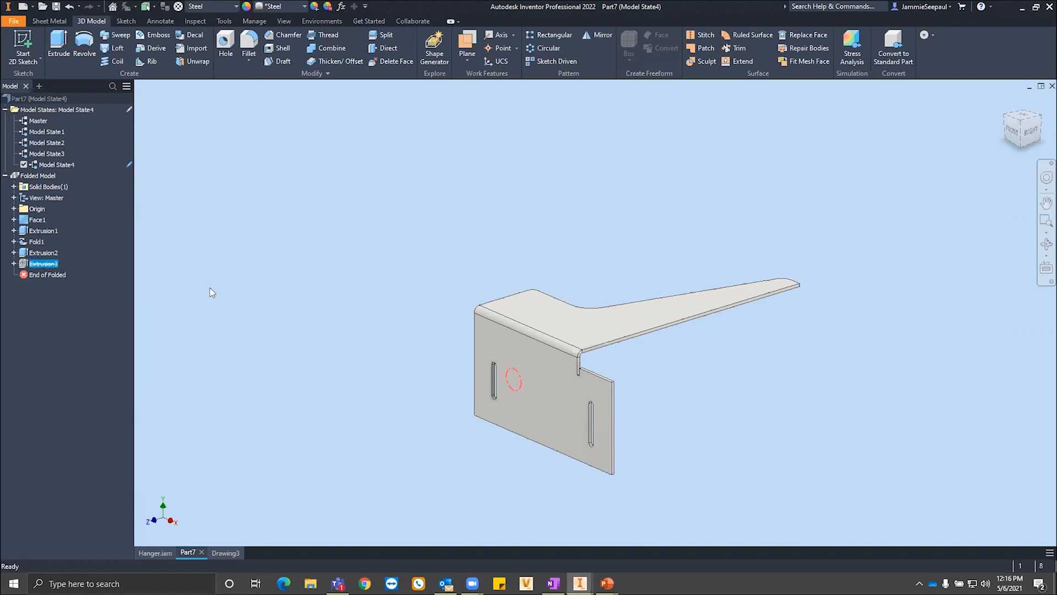
double_click(51, 144)
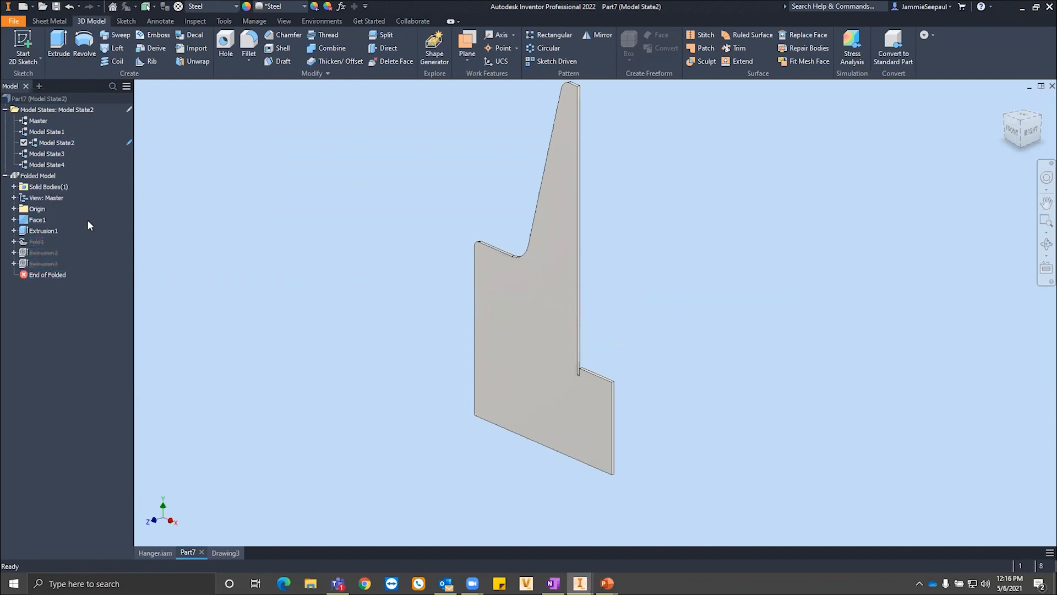
double_click(50, 154)
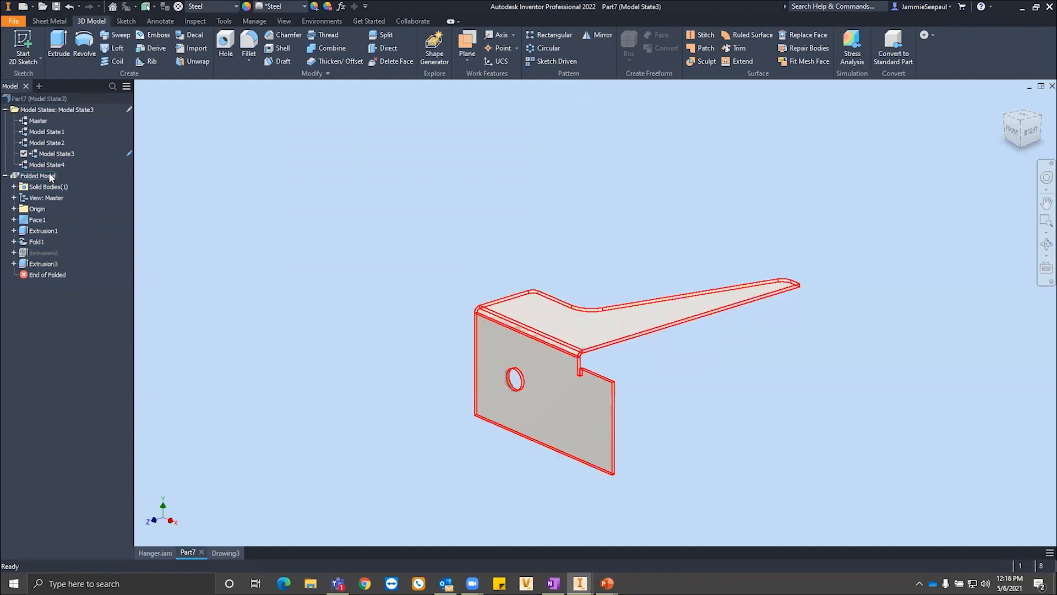
double_click(48, 165)
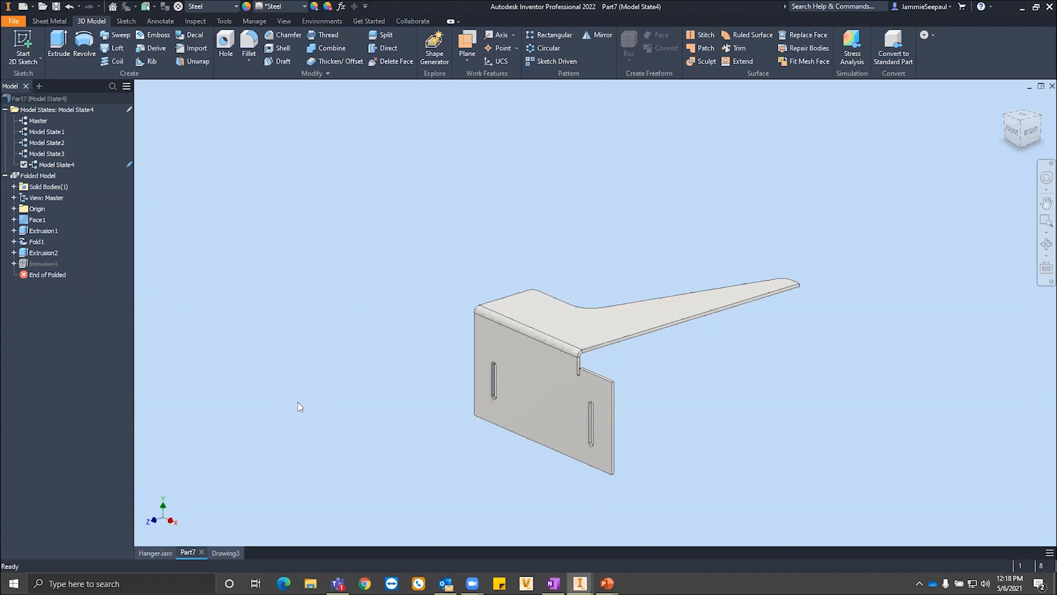
right_click(62, 165)
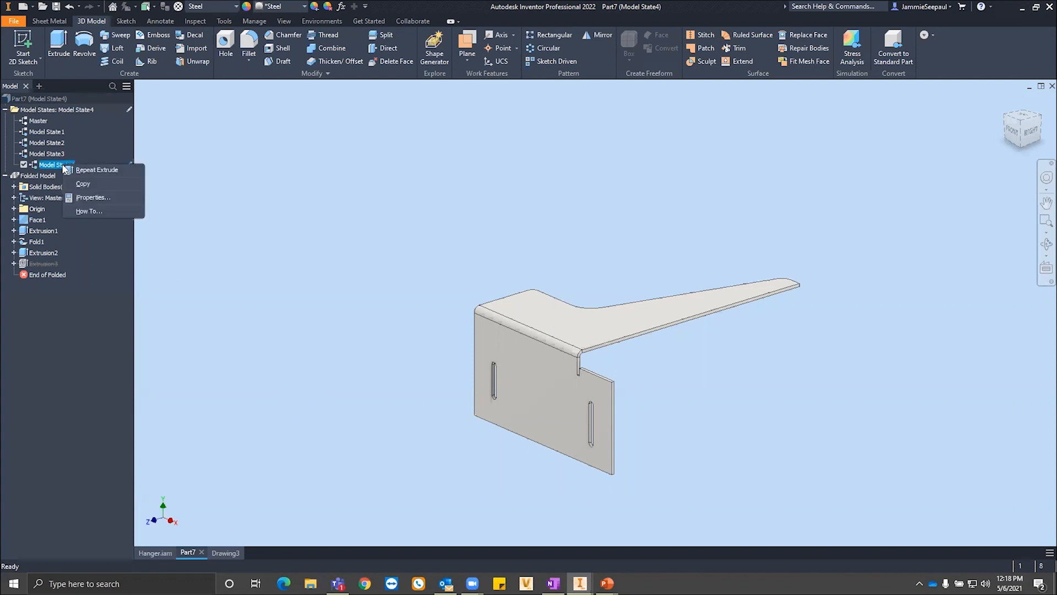
click(68, 148)
click(63, 165)
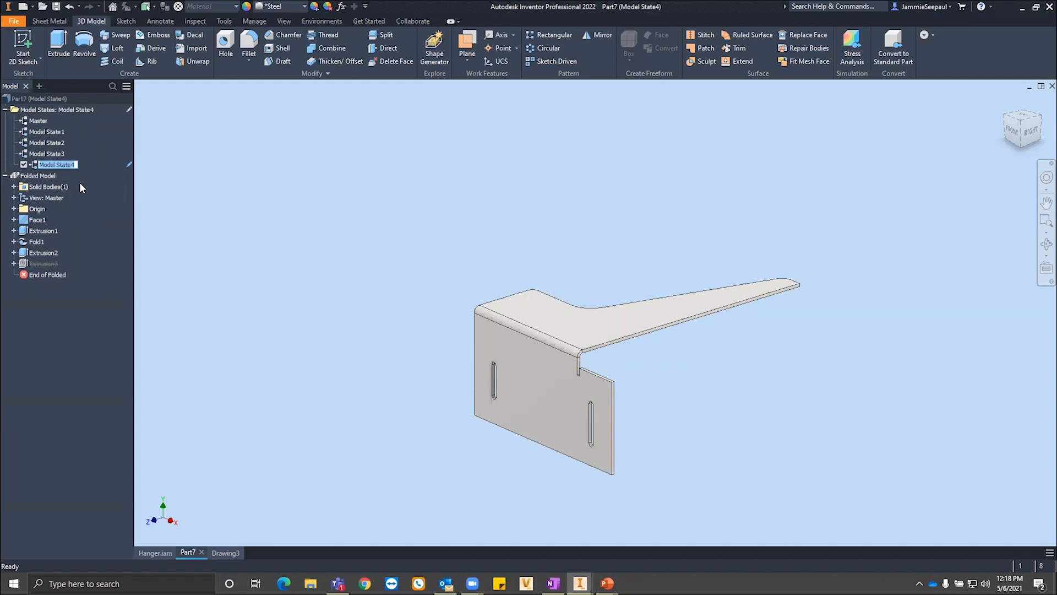
click(187, 260)
- Edit the fold feature in Model State4 so the arm bends in the opposite direction
right_click(40, 247)
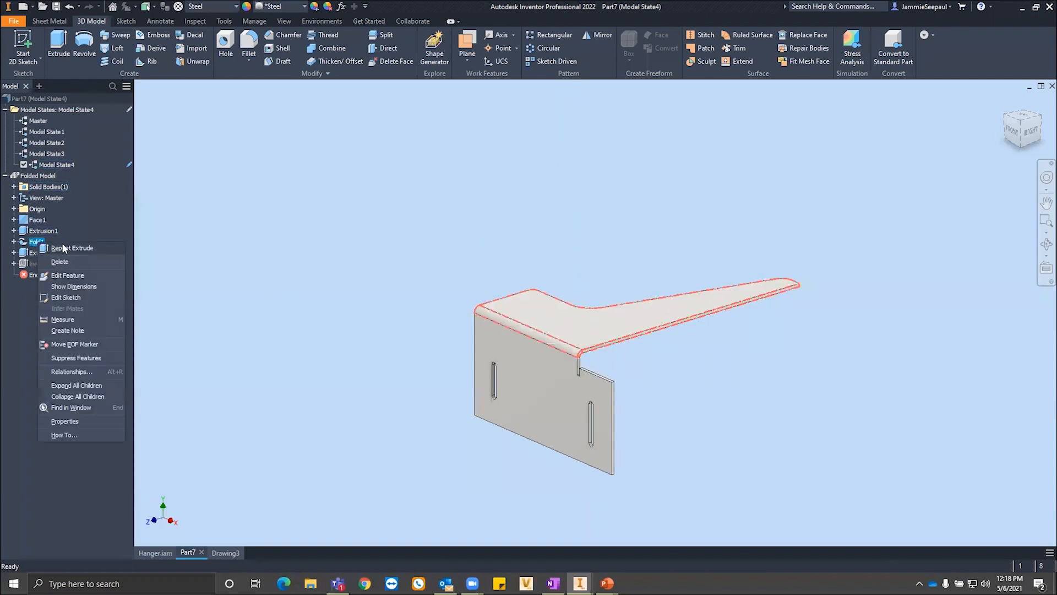
click(79, 272)
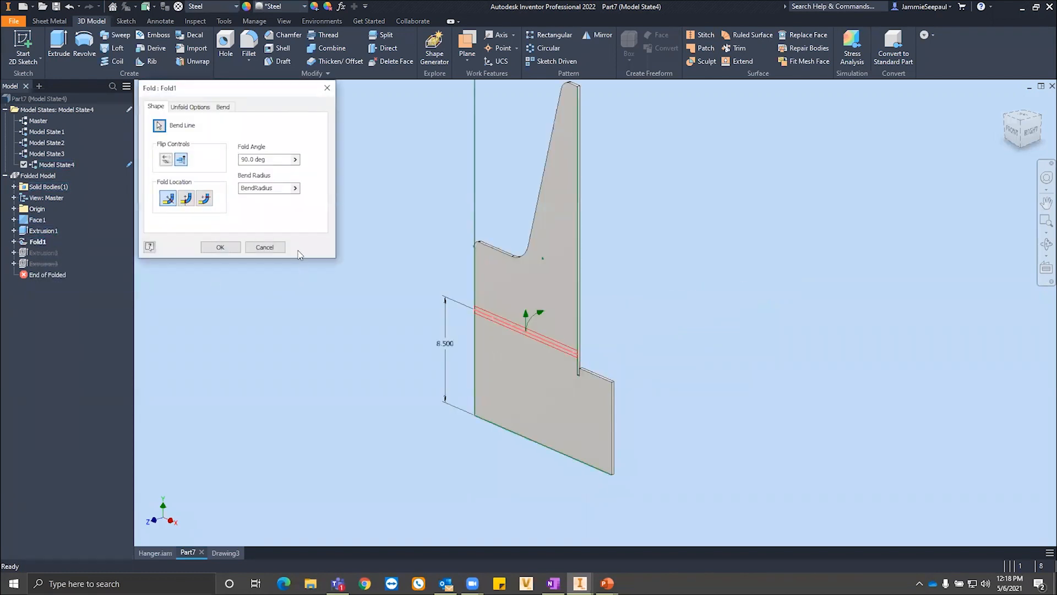
click(221, 246)
- Activate Model State3, Model State2 and Model State4 in turn to check the fold direction in each state
double_click(36, 154)
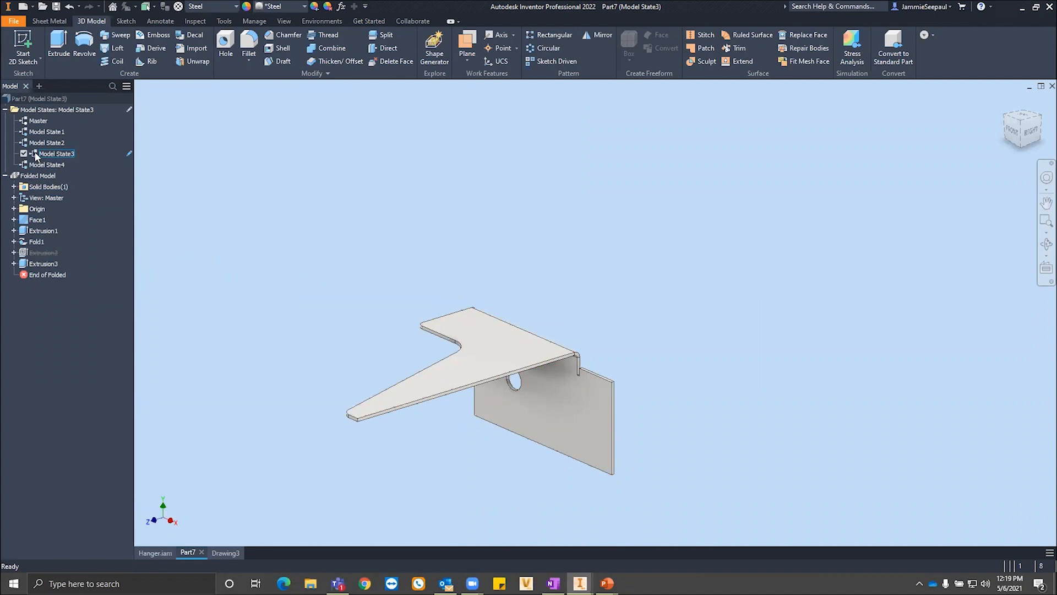
double_click(46, 143)
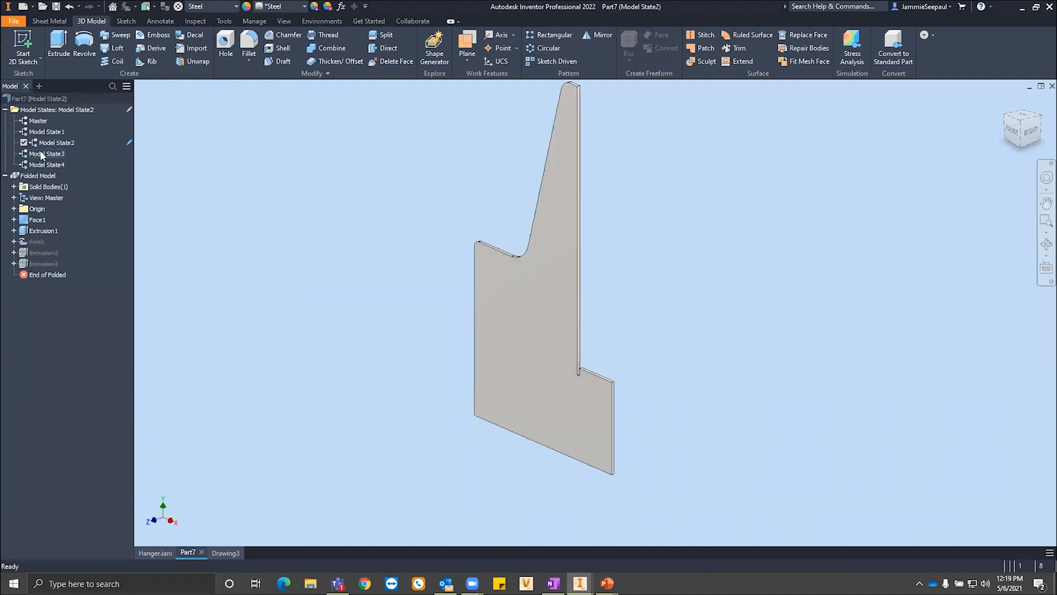
double_click(44, 156)
double_click(36, 165)
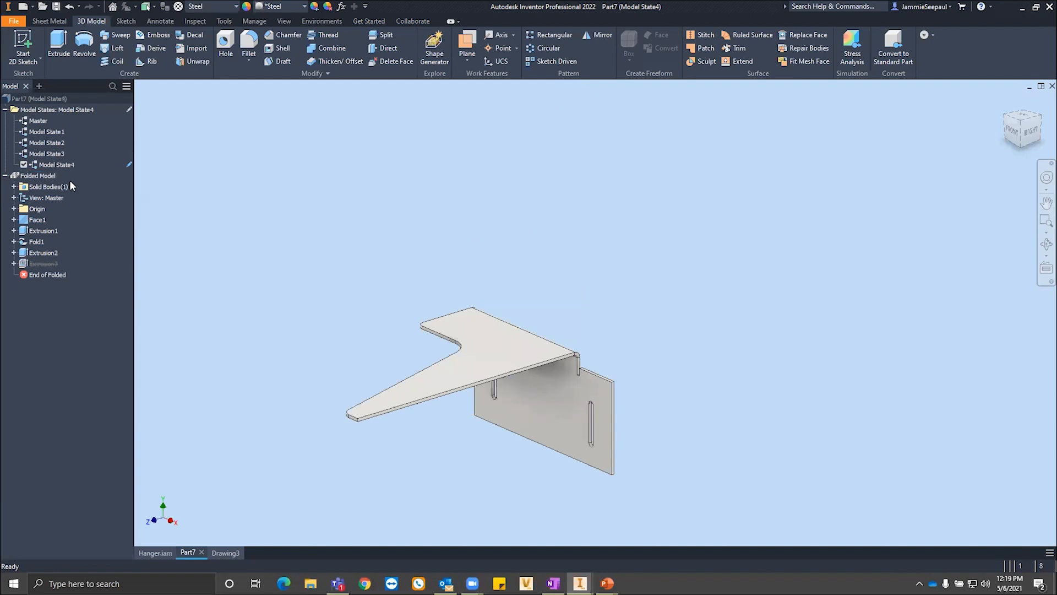
double_click(26, 155)
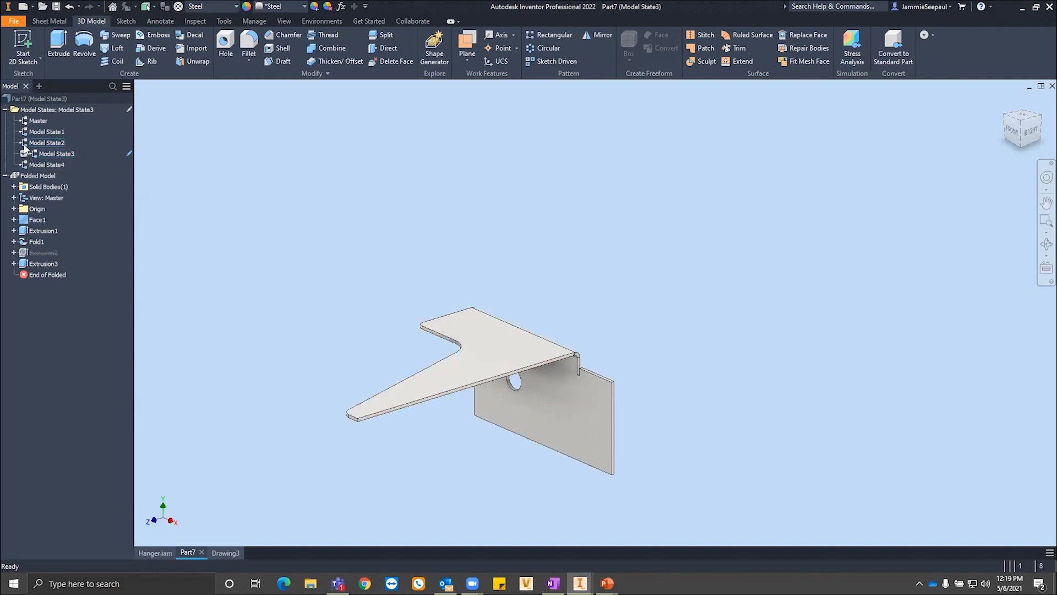
double_click(24, 145)
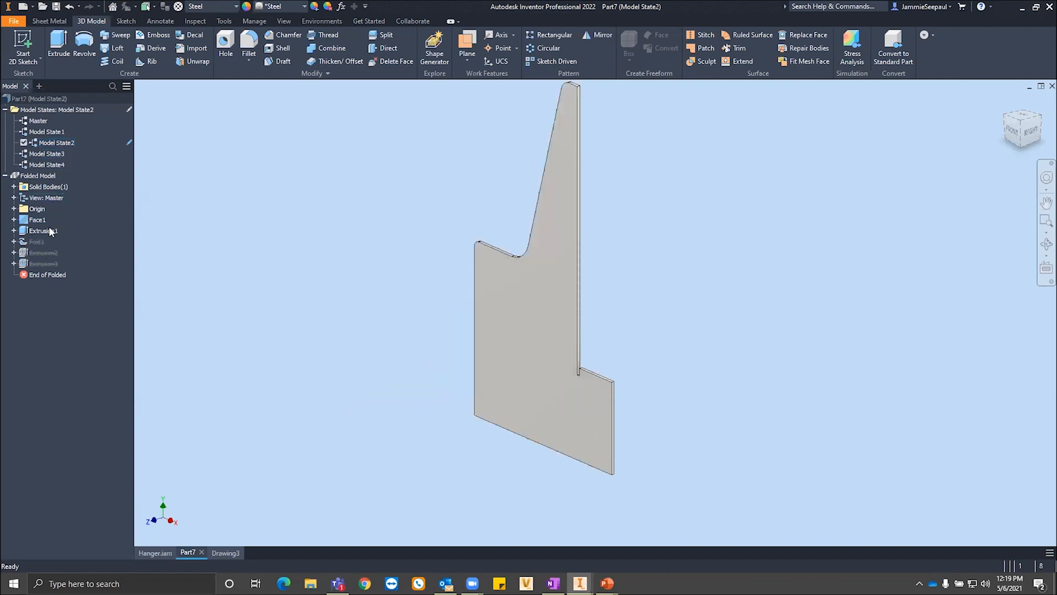
- Activate Model State3 and edit the fold feature to flip the arm back to its original bend direction
double_click(47, 154)
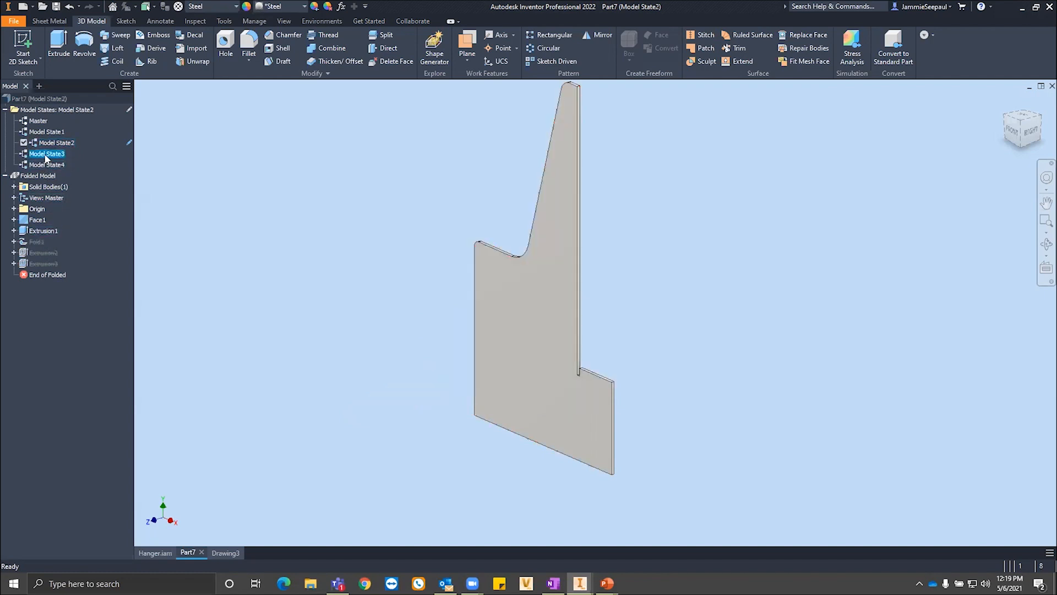
right_click(36, 242)
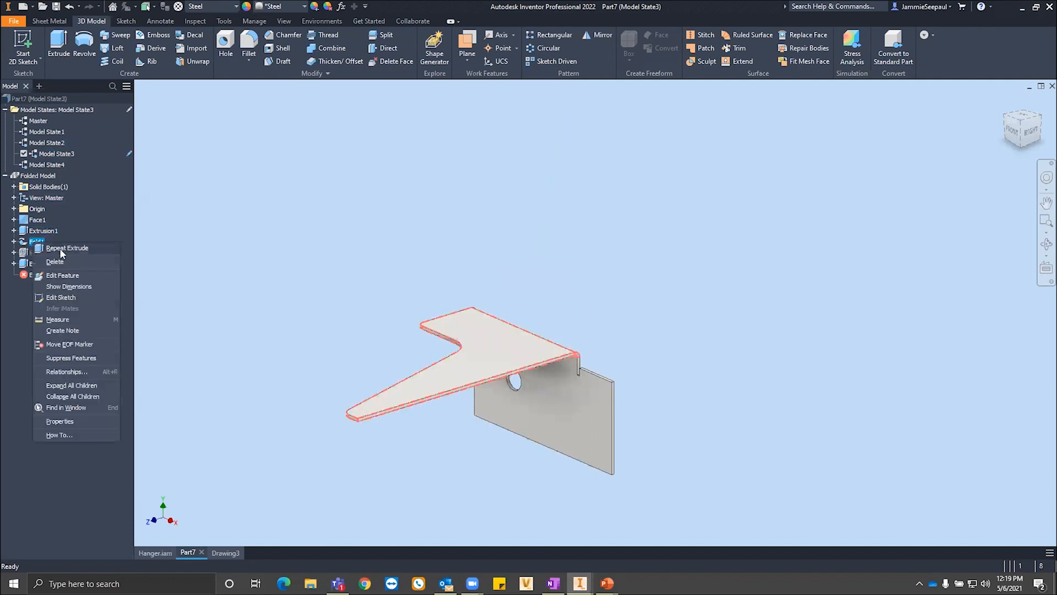
click(75, 275)
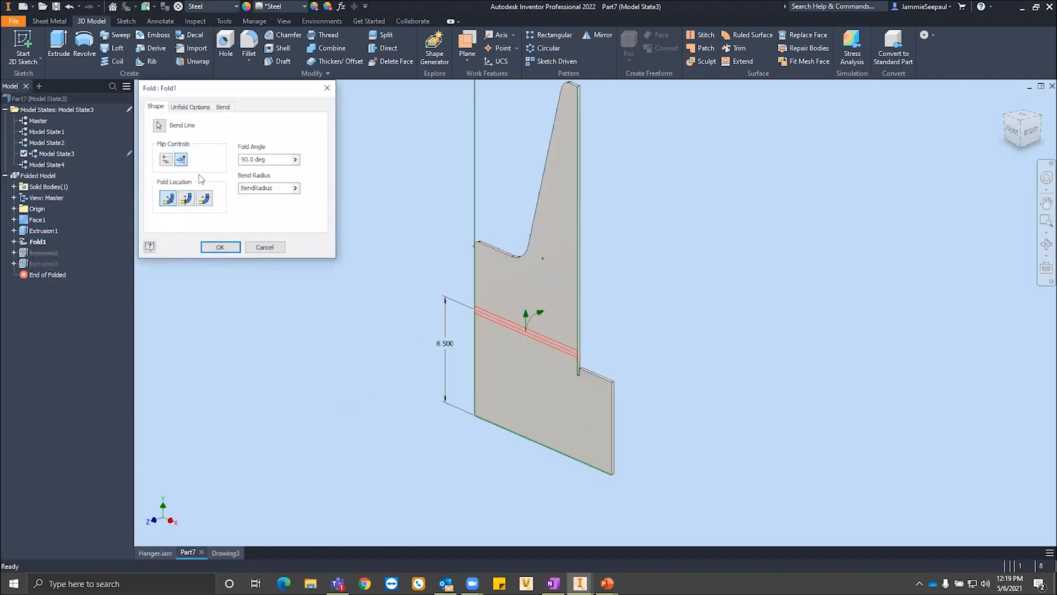
click(221, 246)
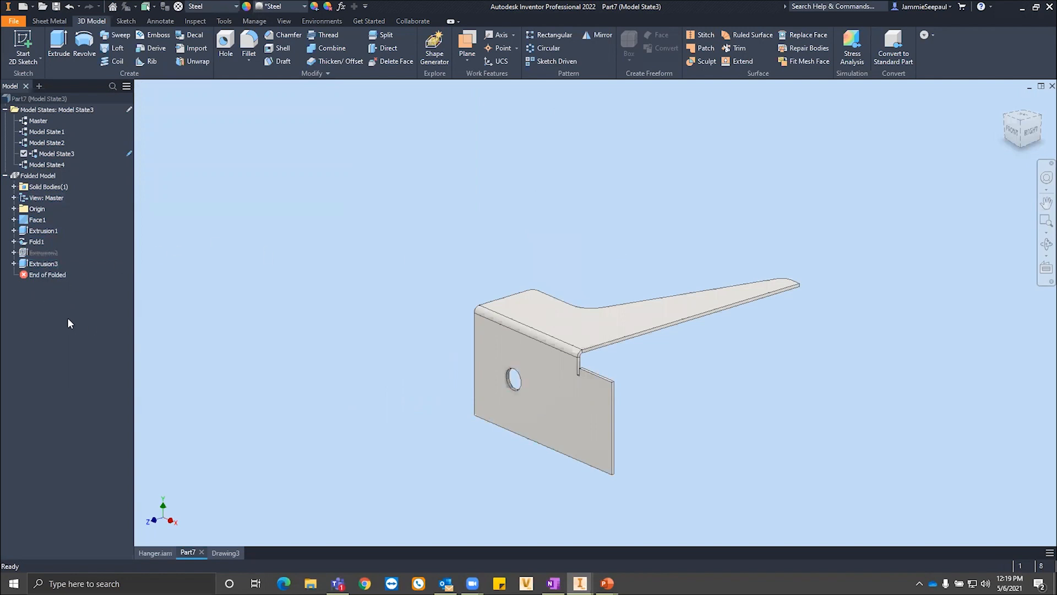
- Activate the Master model state and sketch a circle on the plate's front face near its upper edge
double_click(37, 121)
click(240, 102)
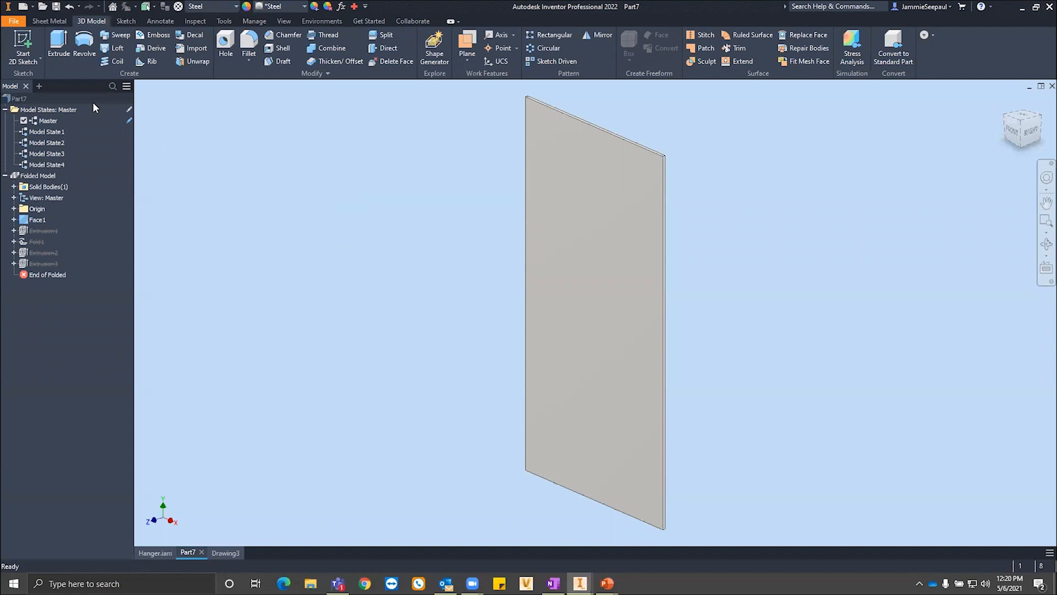
click(23, 39)
click(571, 200)
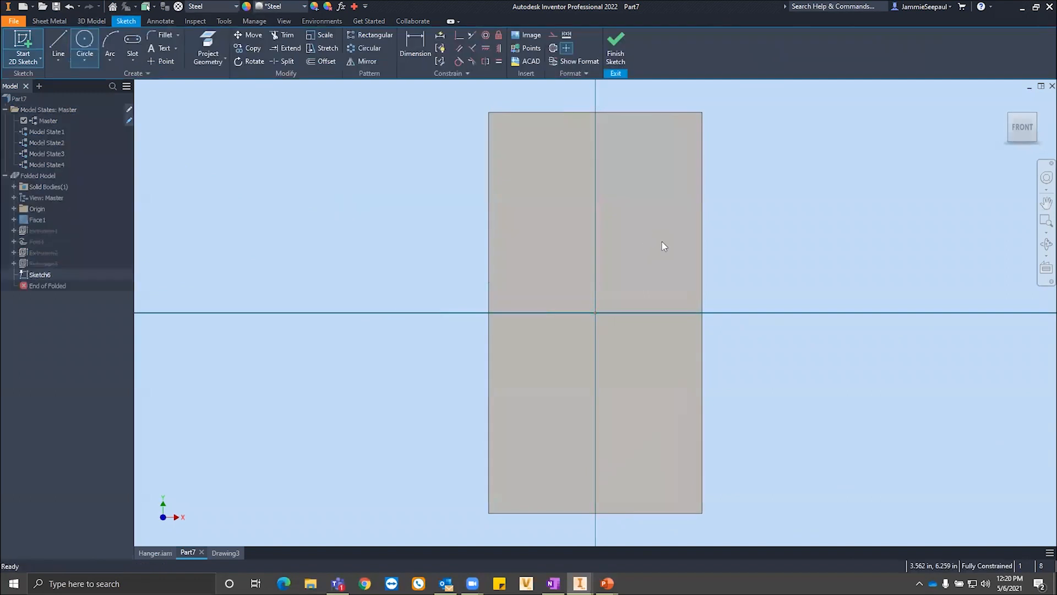
click(83, 54)
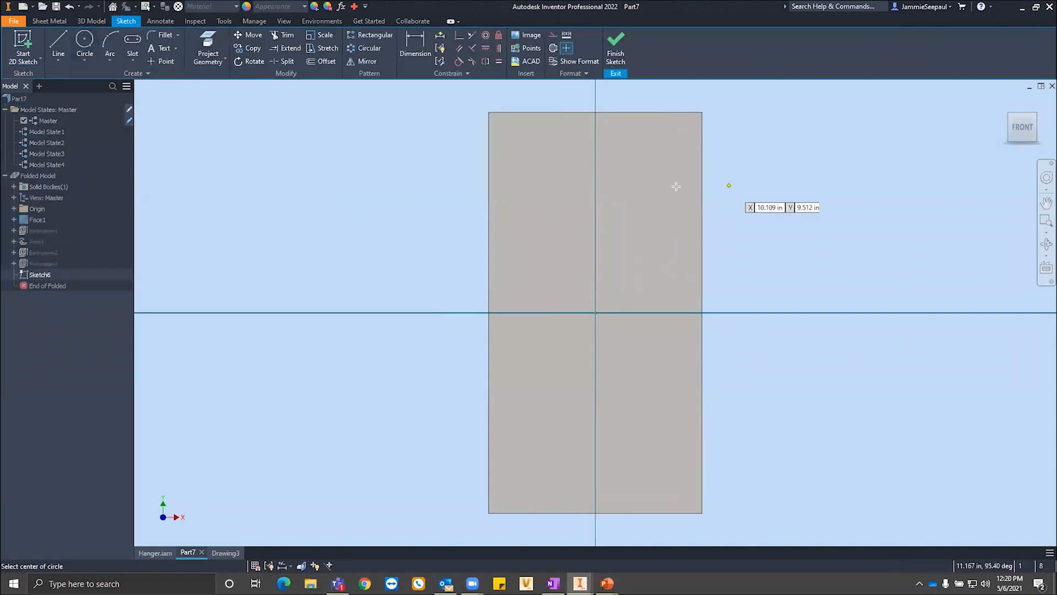
click(587, 161)
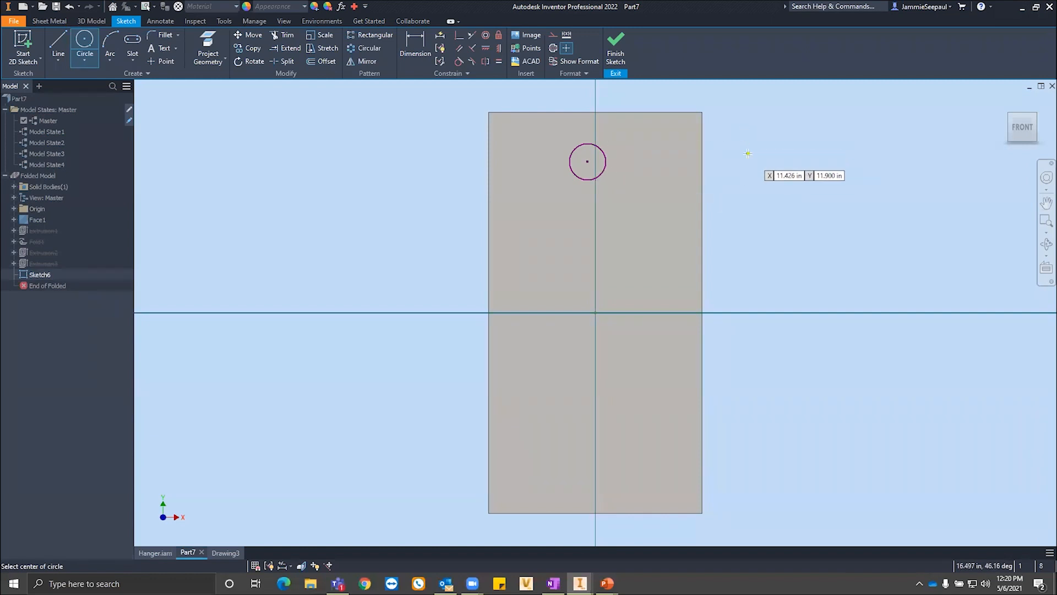
key(Escape)
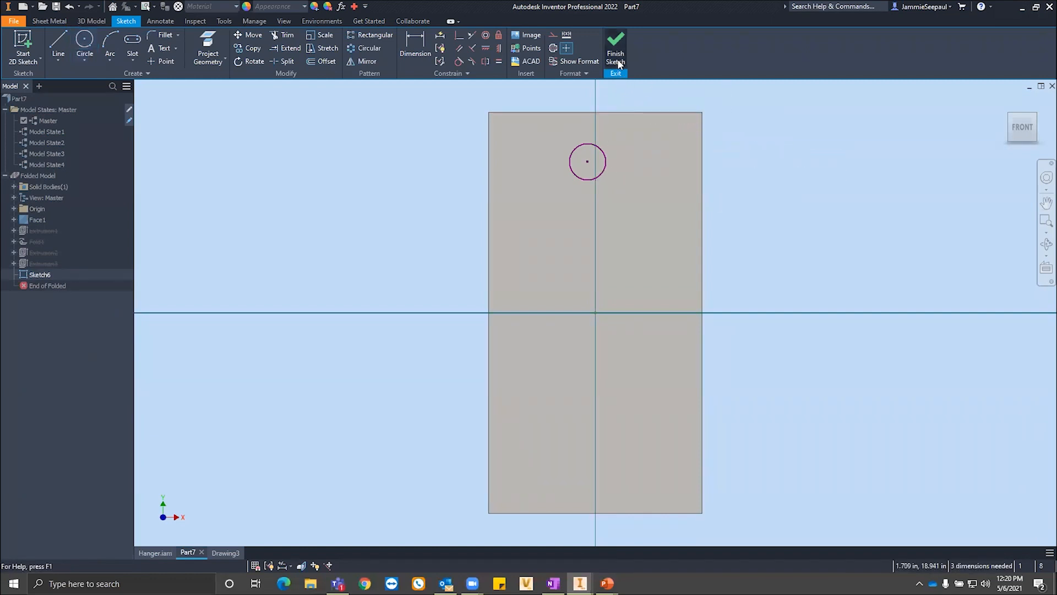
- Finish the sketch and extrude the circle 1 in as a joined boss on the plate
click(616, 49)
click(58, 44)
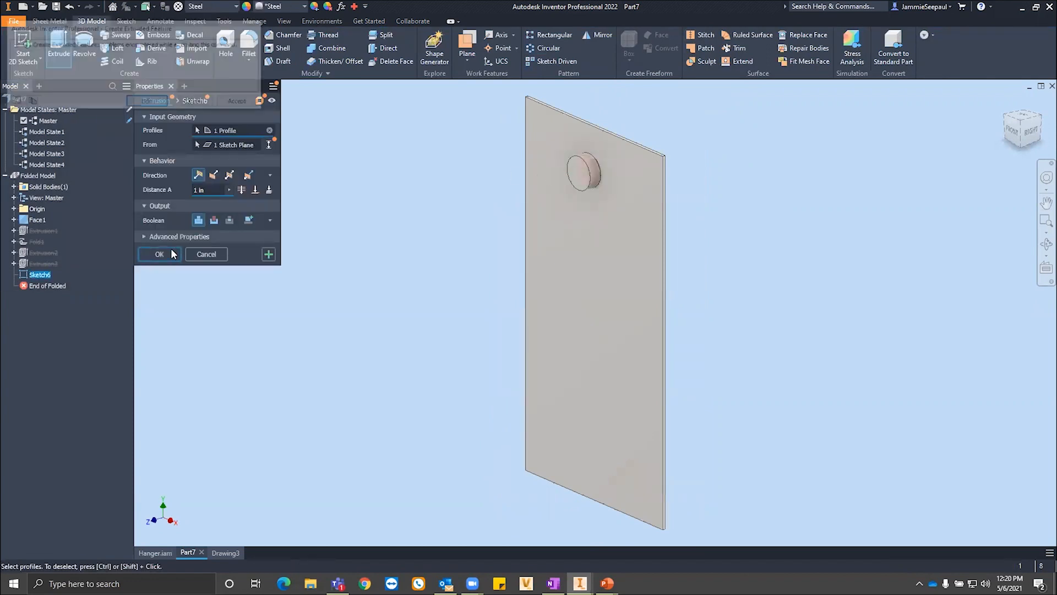
click(241, 102)
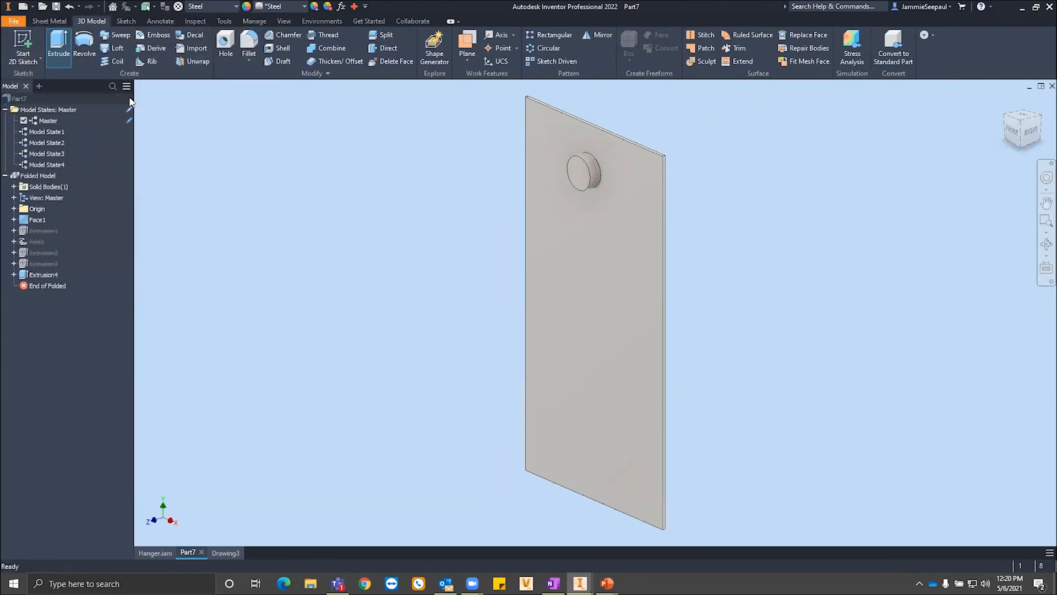
- Activate Model State1 to check whether it contains the boss, and return to Master
double_click(47, 134)
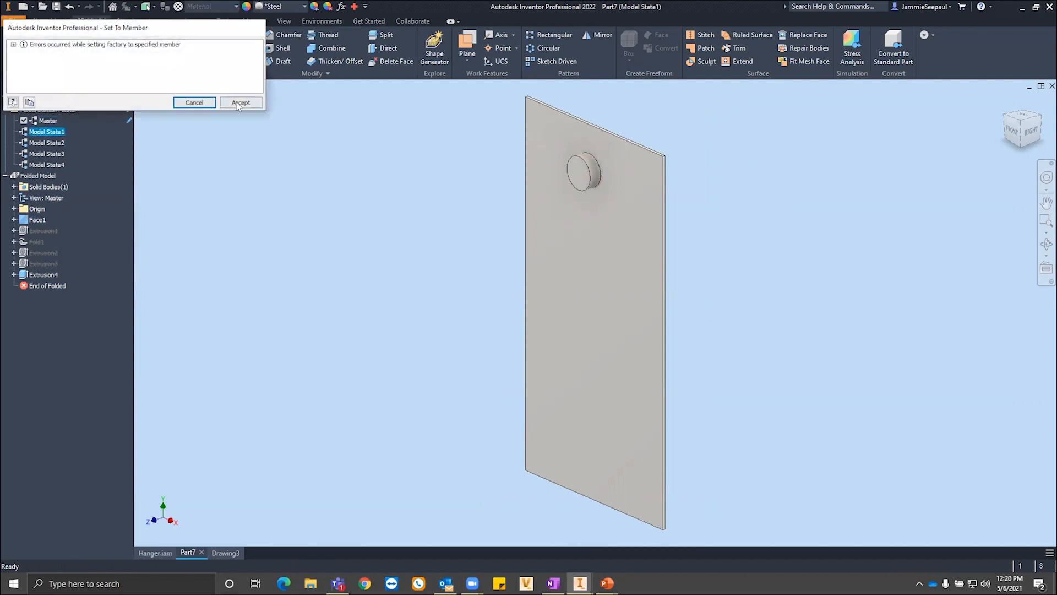
click(241, 101)
double_click(37, 121)
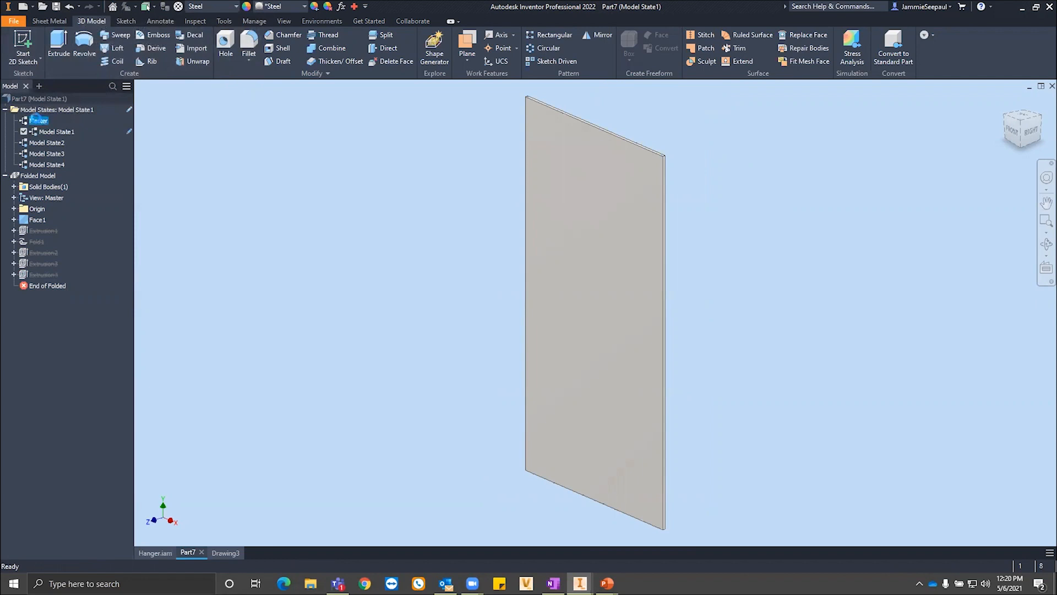
- Try to change the 1 in circular extrusion in Master from a join to a cut
right_click(48, 275)
click(89, 339)
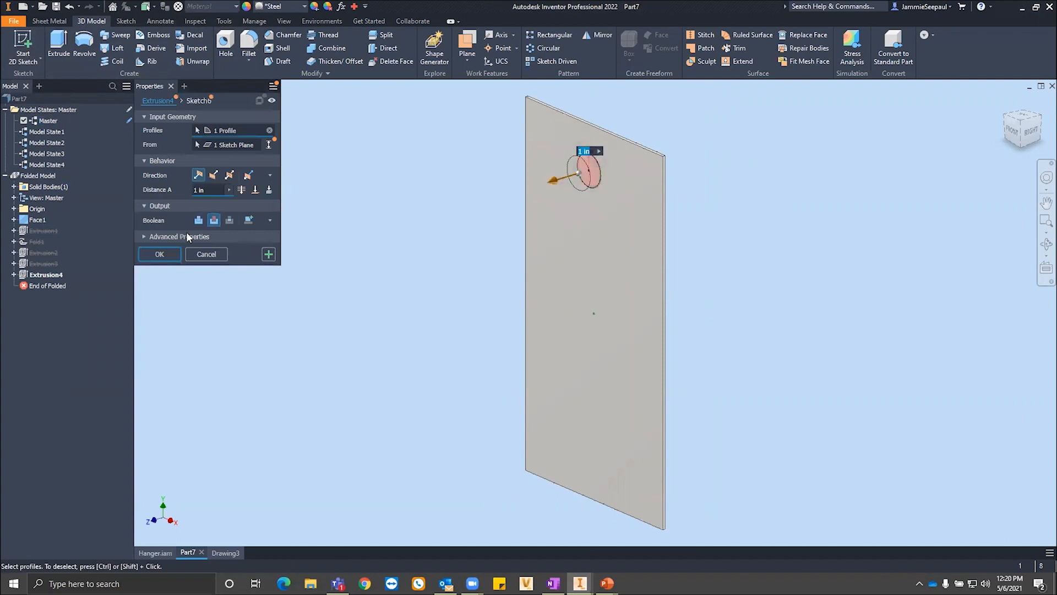
click(160, 255)
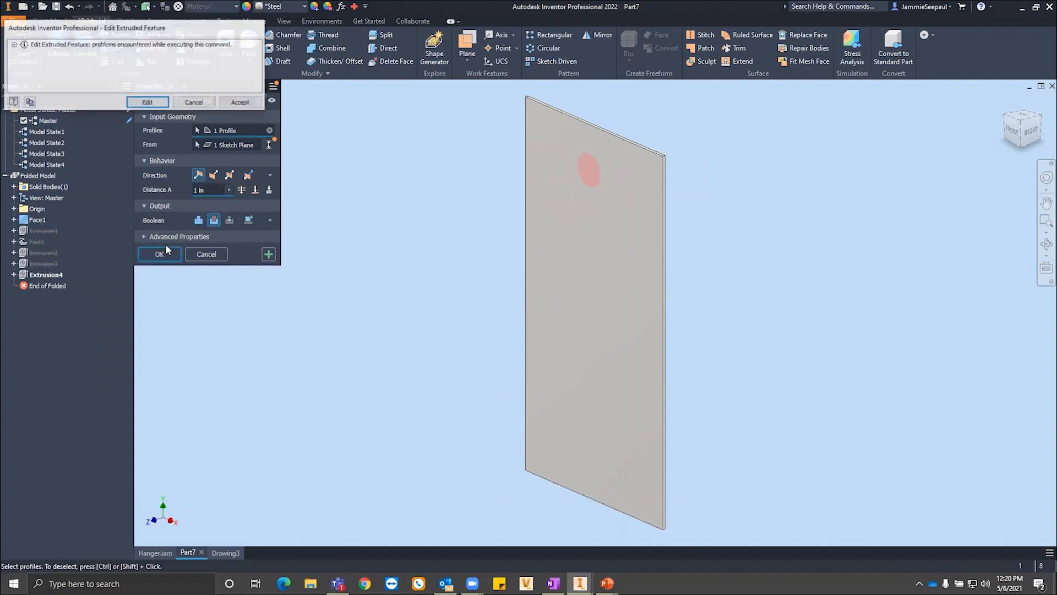
click(237, 102)
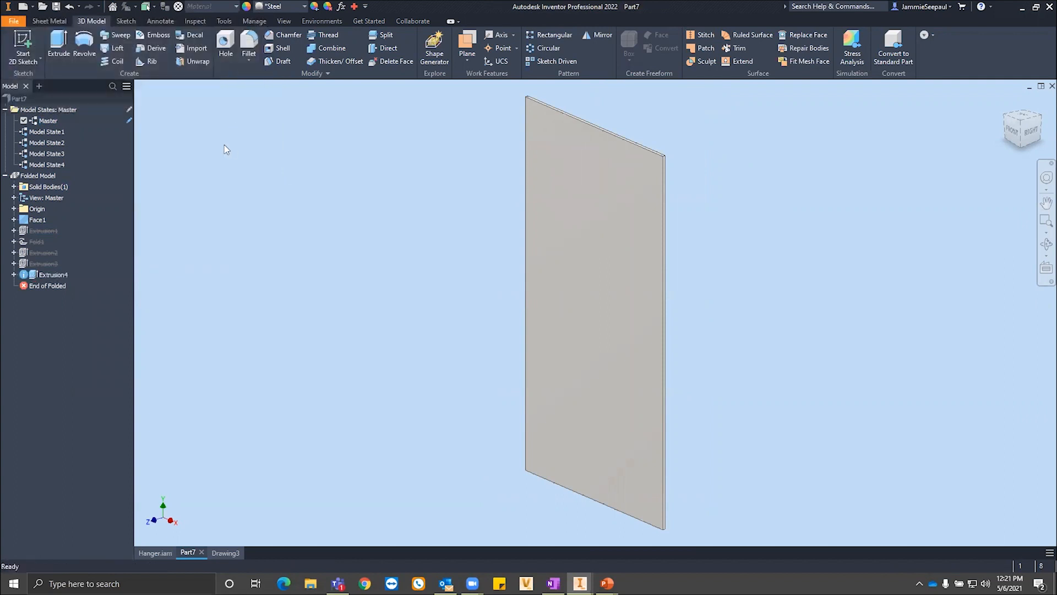
- Edit the circular extrusion's extent to Through All so it cuts a hole through the plate
right_click(40, 275)
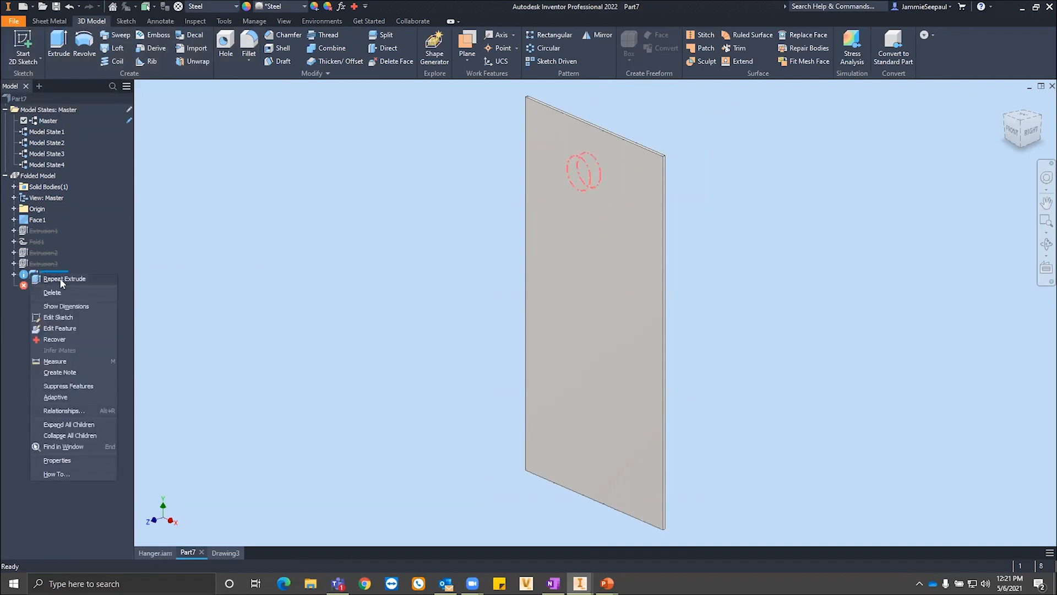
click(75, 328)
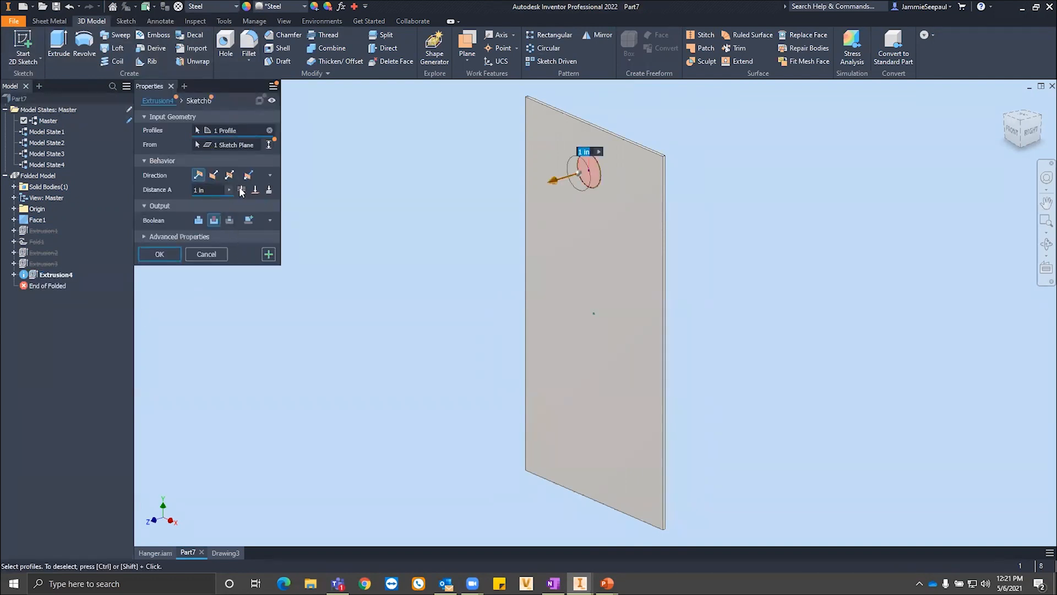
click(241, 190)
click(170, 255)
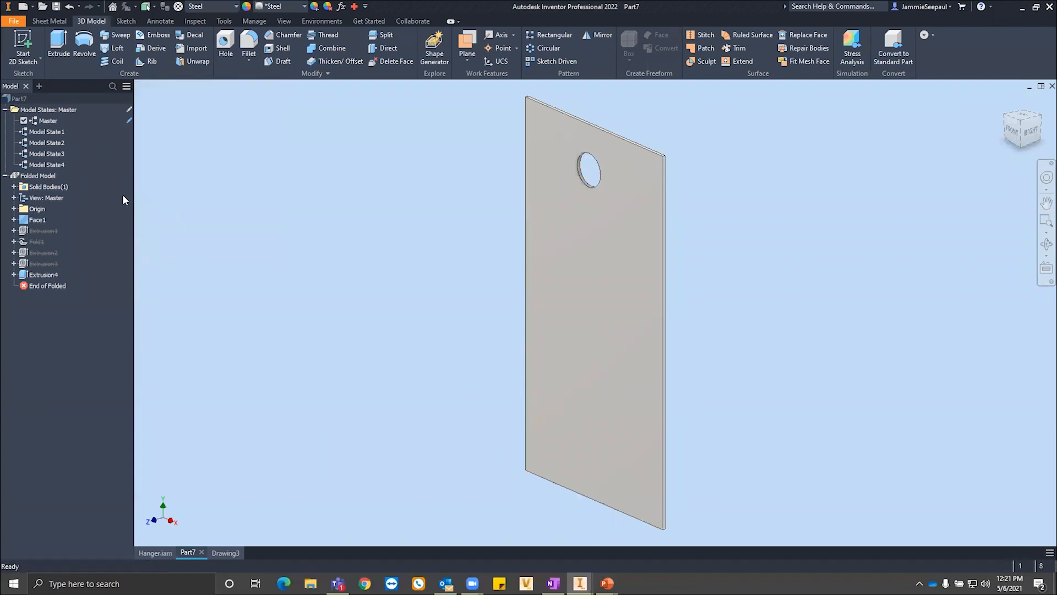
- Activate Model State1 and Model State2 to check for the new circular hole, and return to Master
double_click(24, 132)
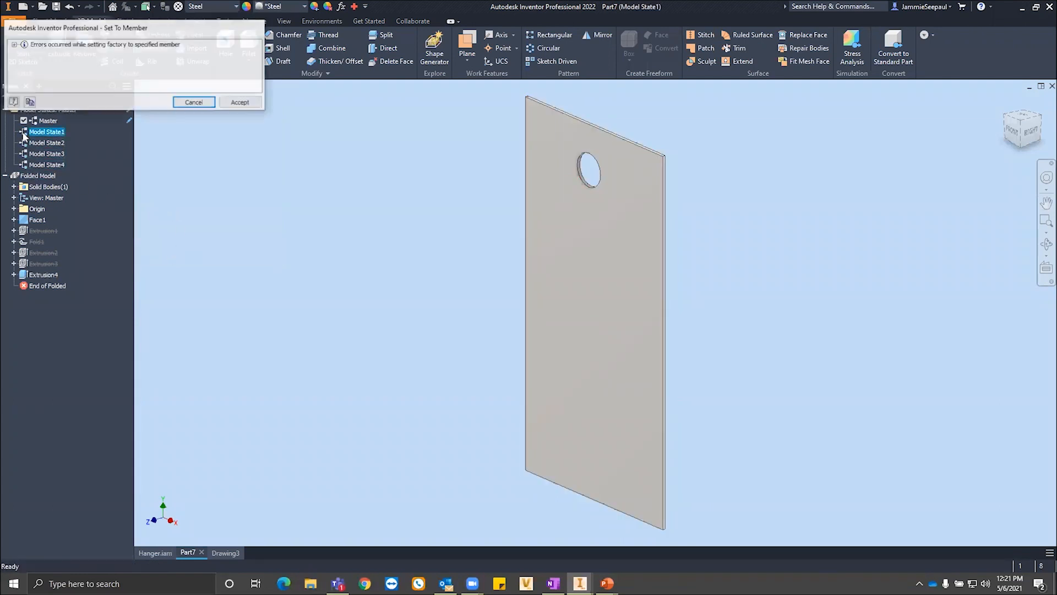
click(240, 103)
double_click(33, 144)
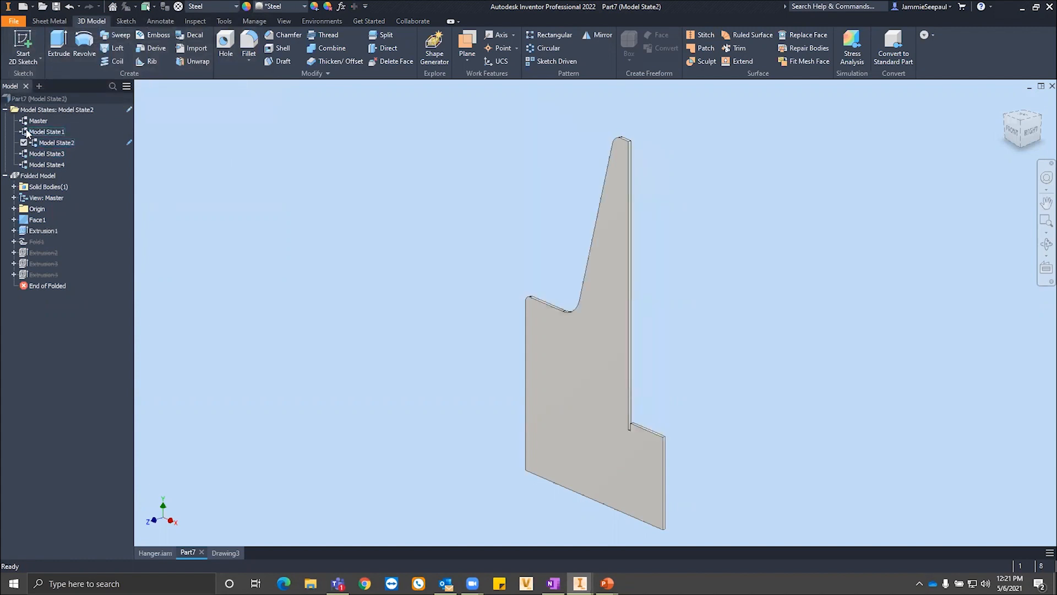
click(28, 134)
double_click(28, 134)
click(237, 102)
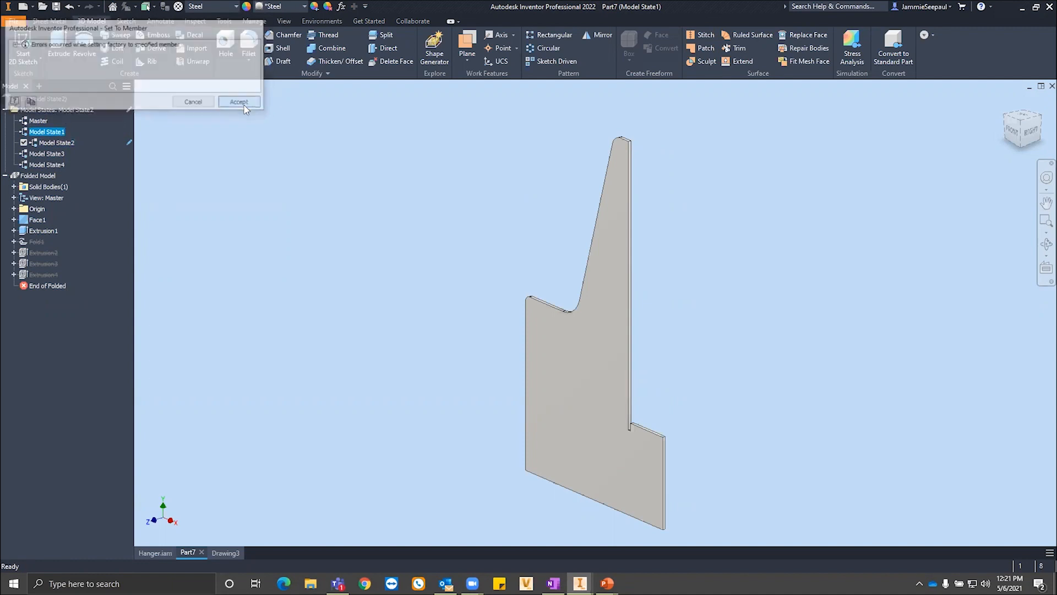
double_click(38, 121)
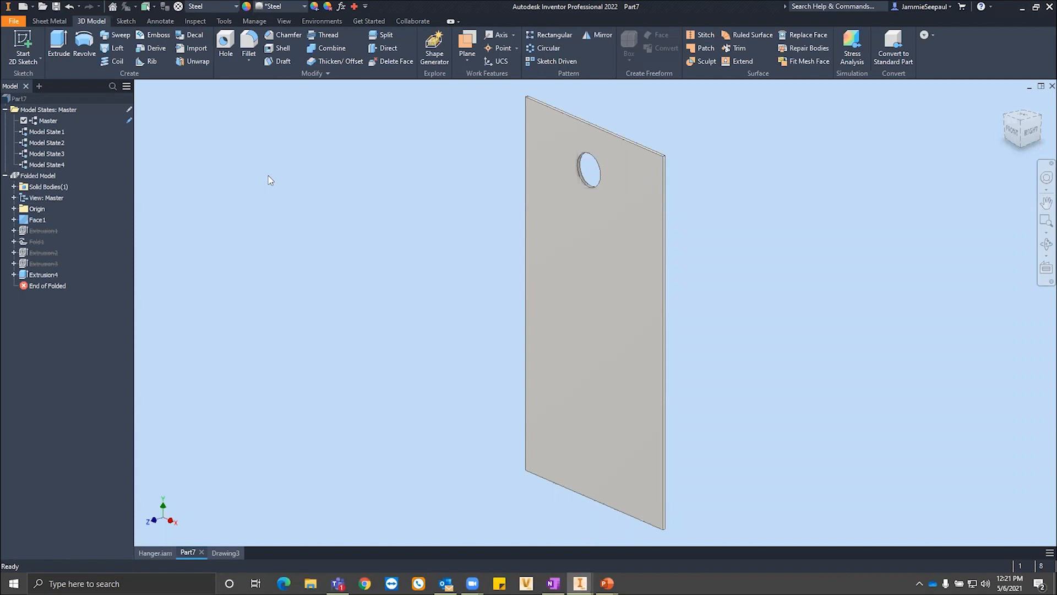
- Activate Model State4 and Model State3 to compare their features, and switch back to Master
double_click(24, 167)
double_click(26, 154)
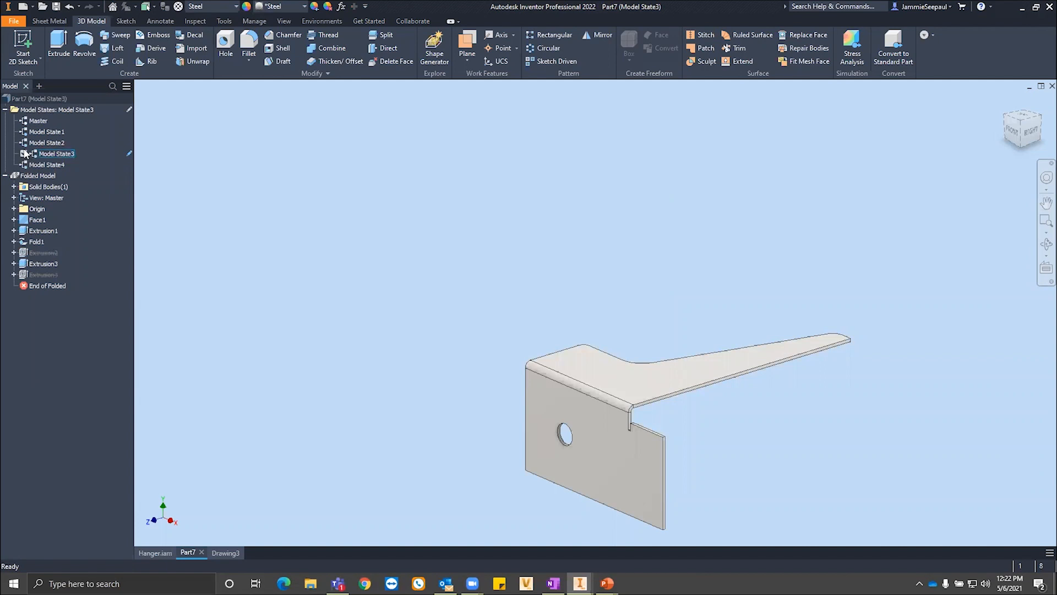
click(25, 124)
double_click(25, 122)
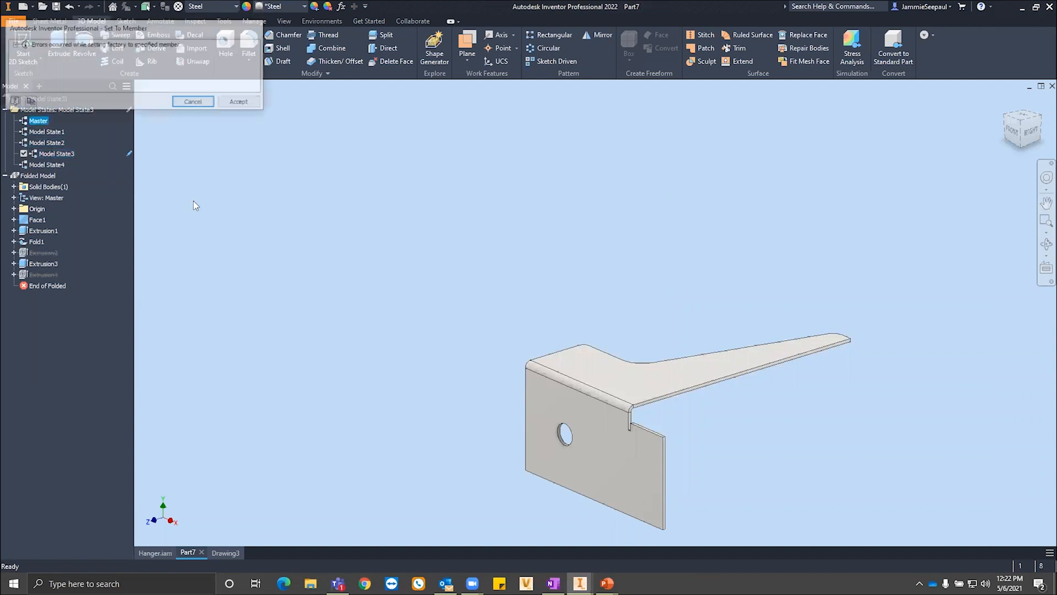
click(196, 102)
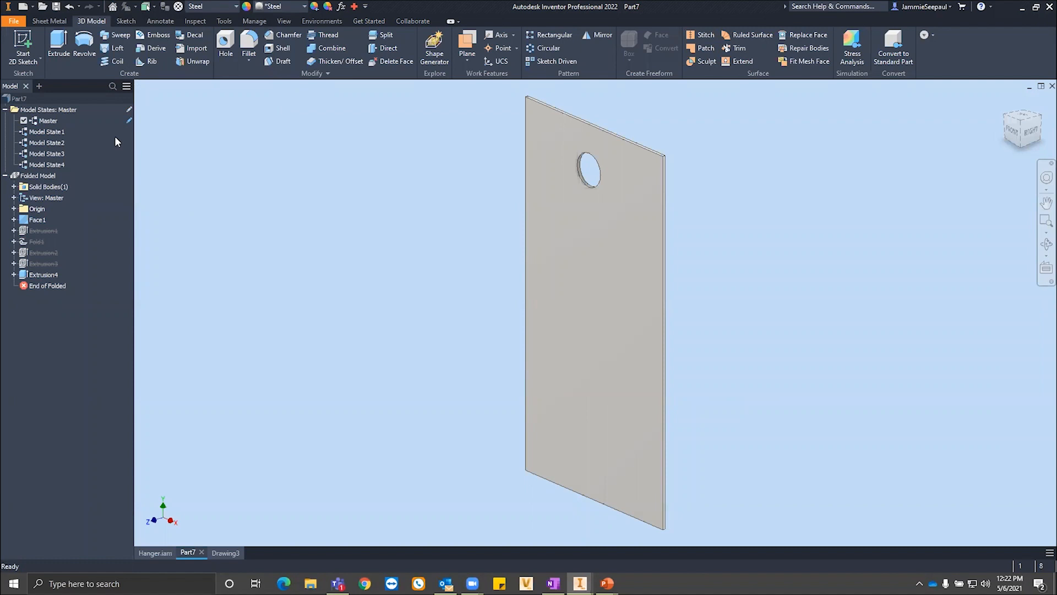
- Delete the circular hole feature near the plate's upper edge, together with its sketch, from the part
right_click(43, 275)
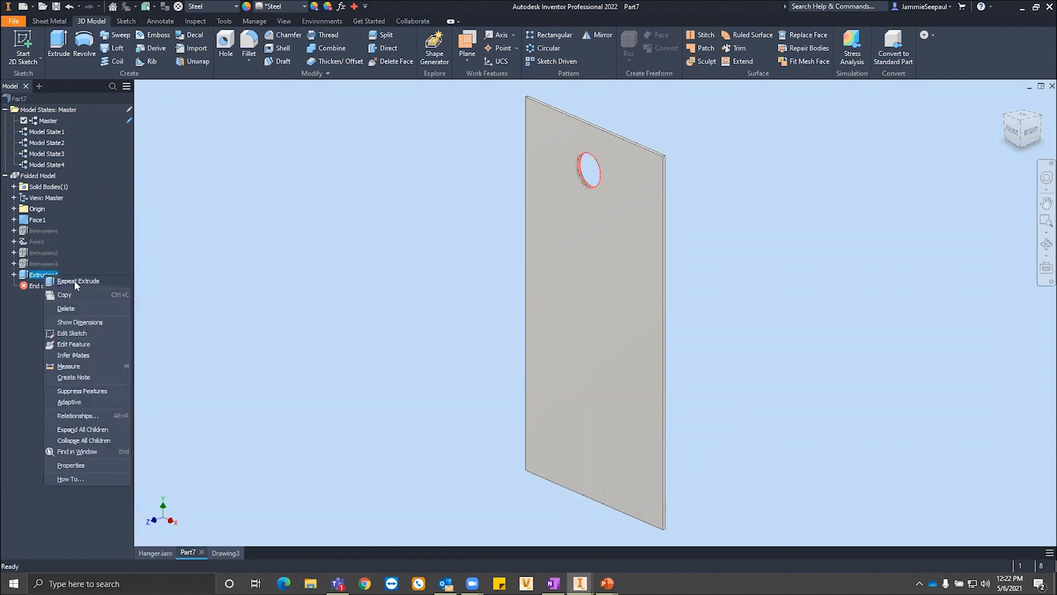
click(79, 309)
click(132, 145)
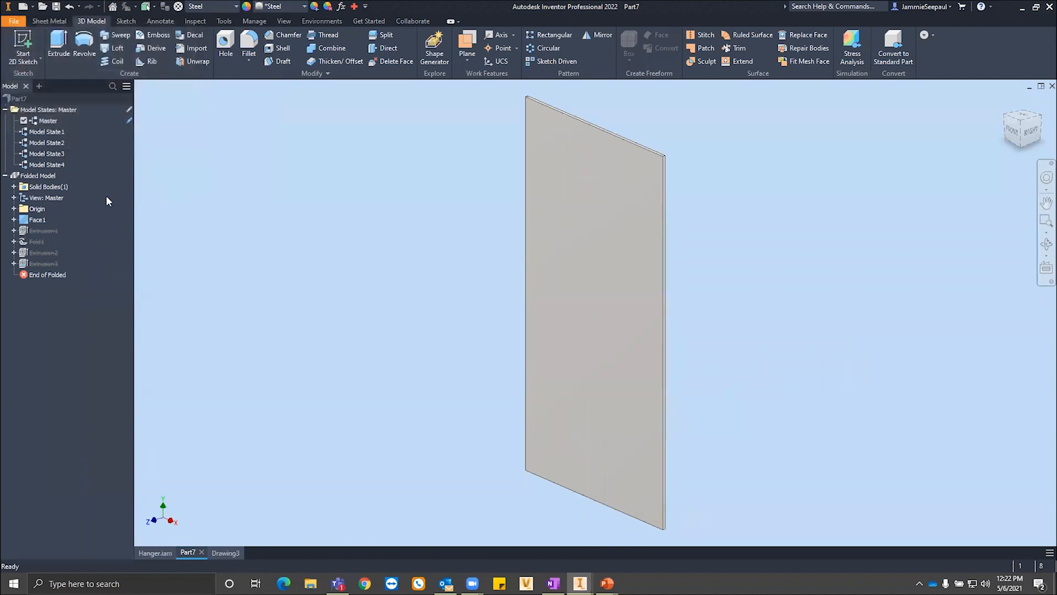
- Activate Model State4 to examine the folded bracket with its two slots
double_click(46, 165)
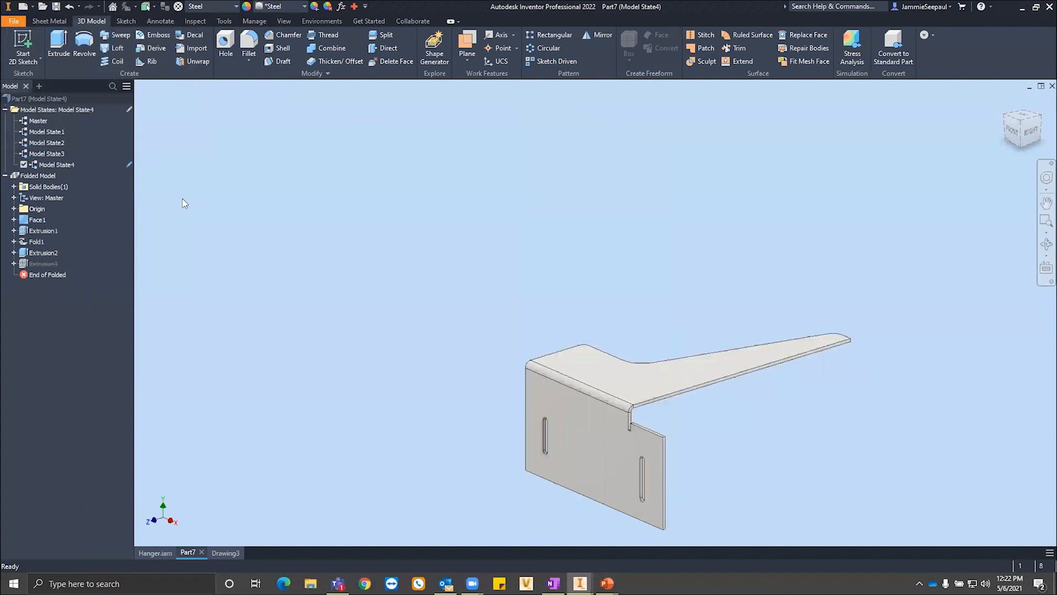
middle_click(216, 189)
middle_click(217, 189)
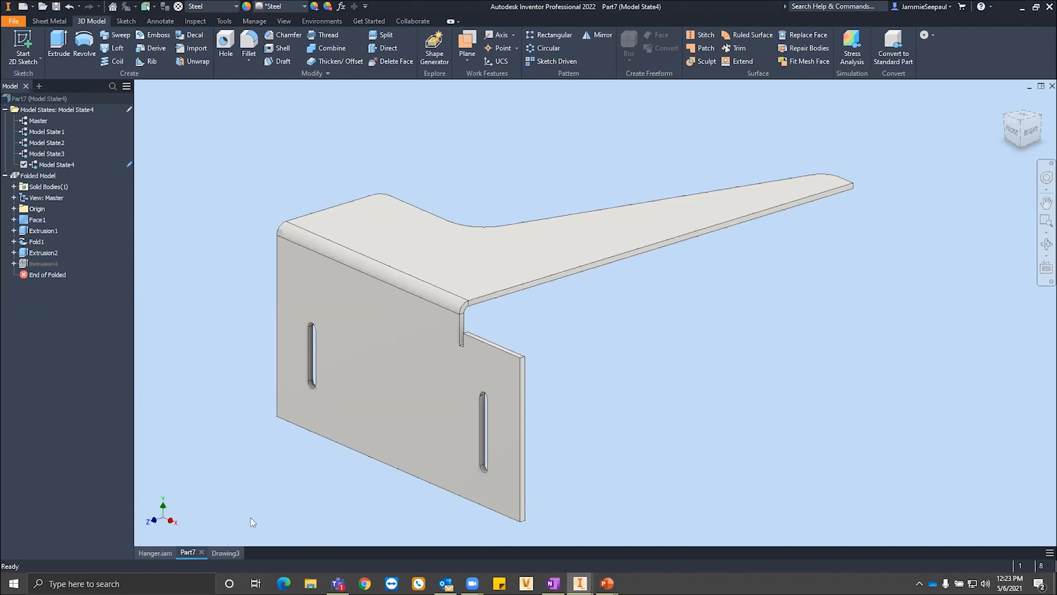
- Switch to Drawing3 and start a base view of the bracket in isometric orientation
click(229, 552)
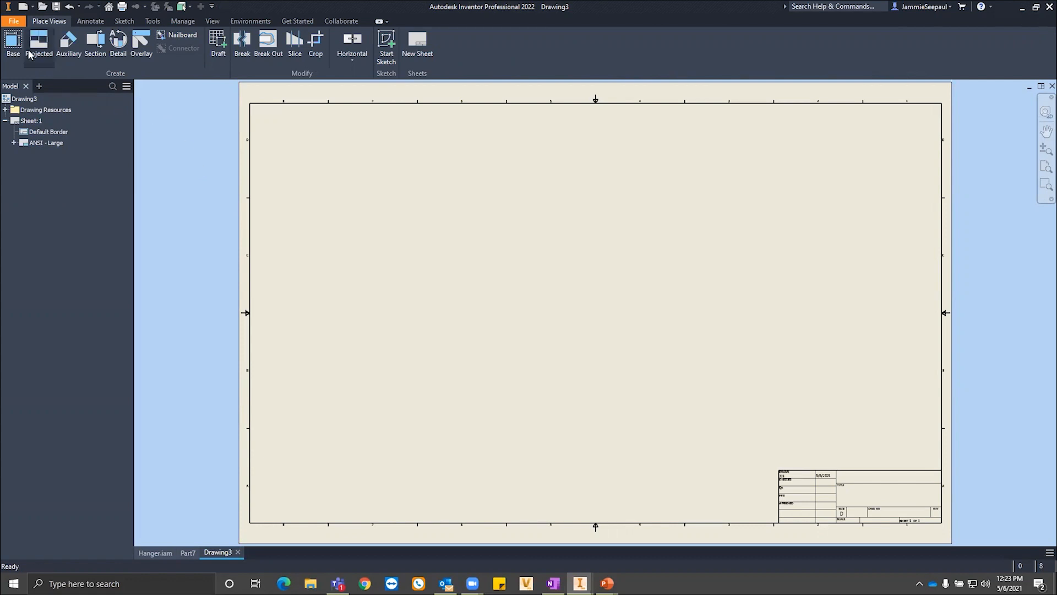
click(13, 44)
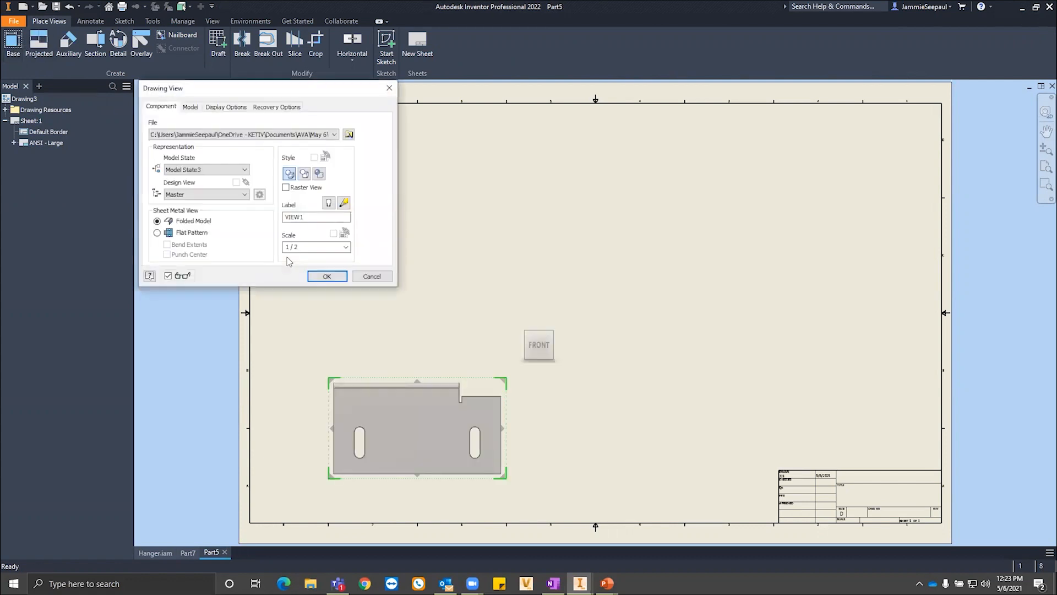
click(552, 333)
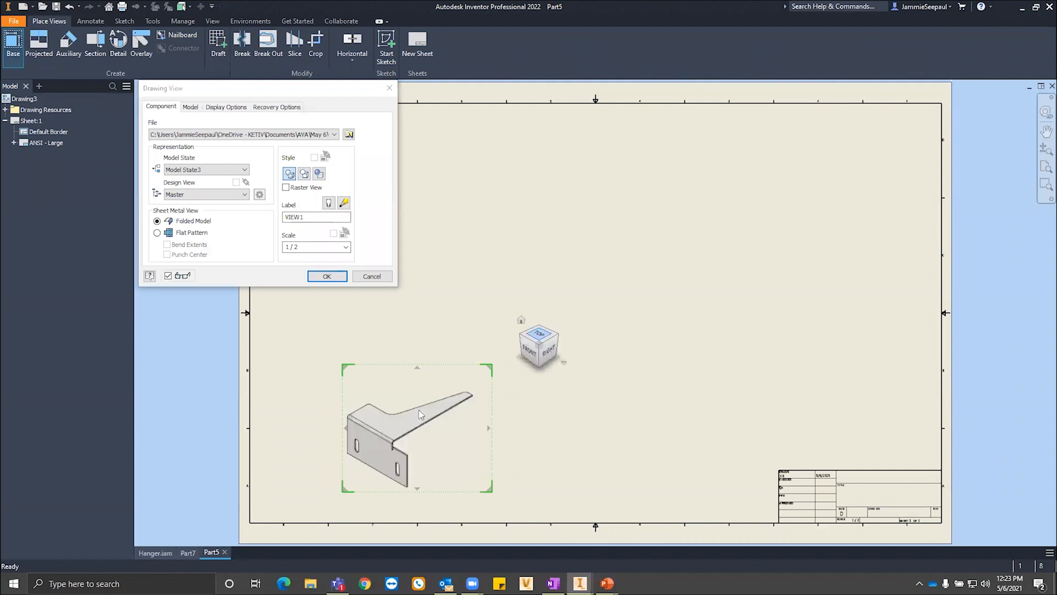
- Create the base view from the Master model state at 1/4 scale and move it to the sheet's upper left area
click(208, 172)
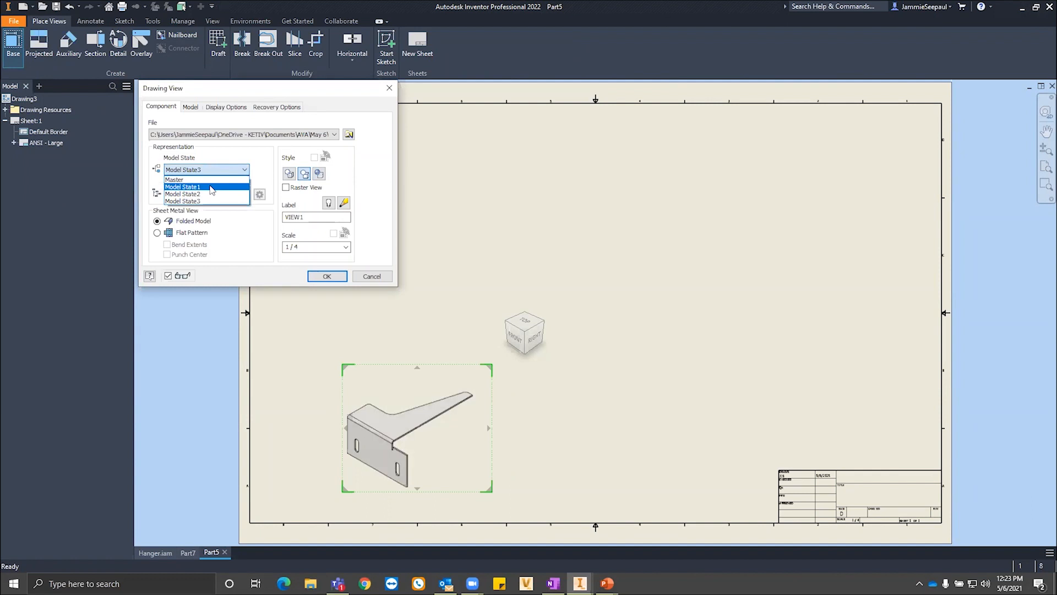
click(212, 186)
click(221, 170)
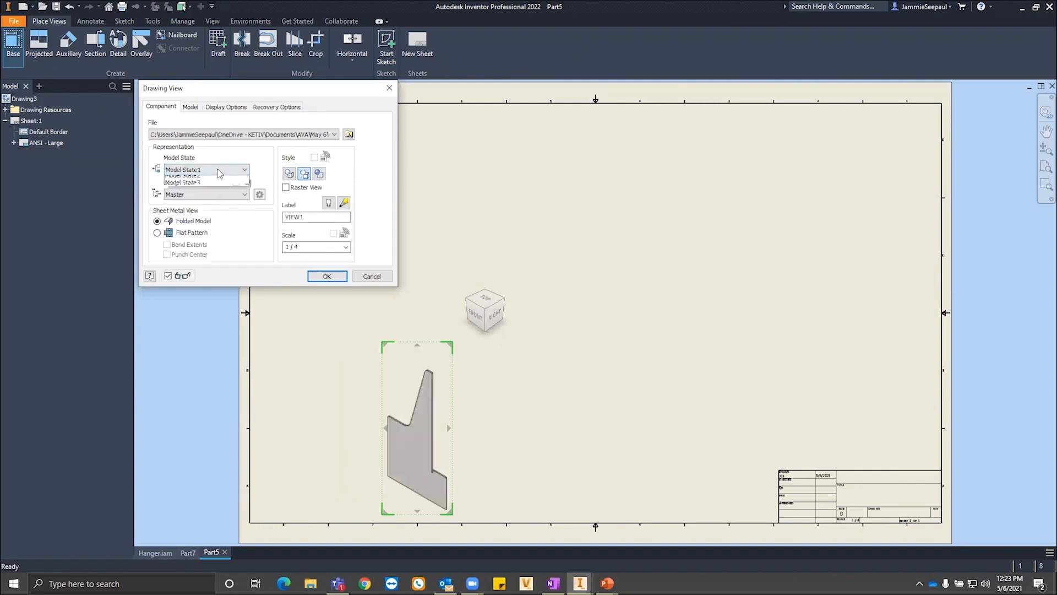
click(205, 179)
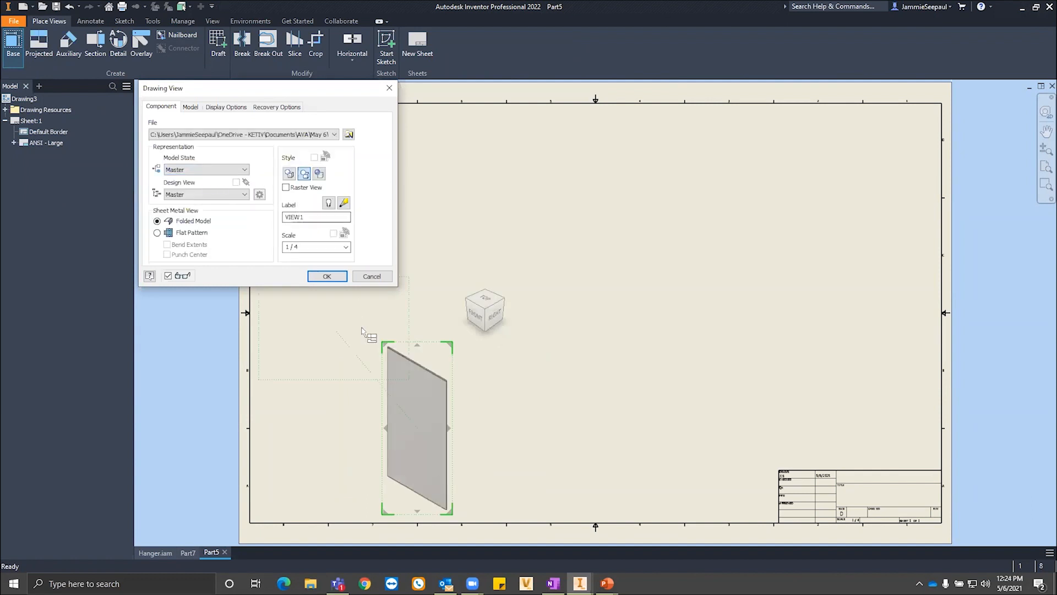
click(327, 276)
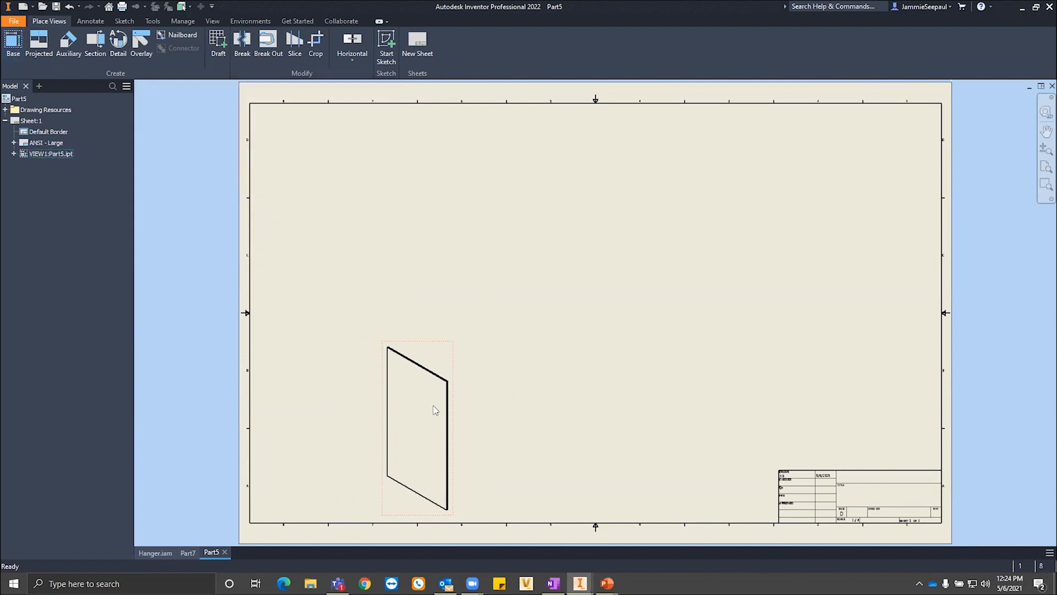
drag(433, 341, 360, 199)
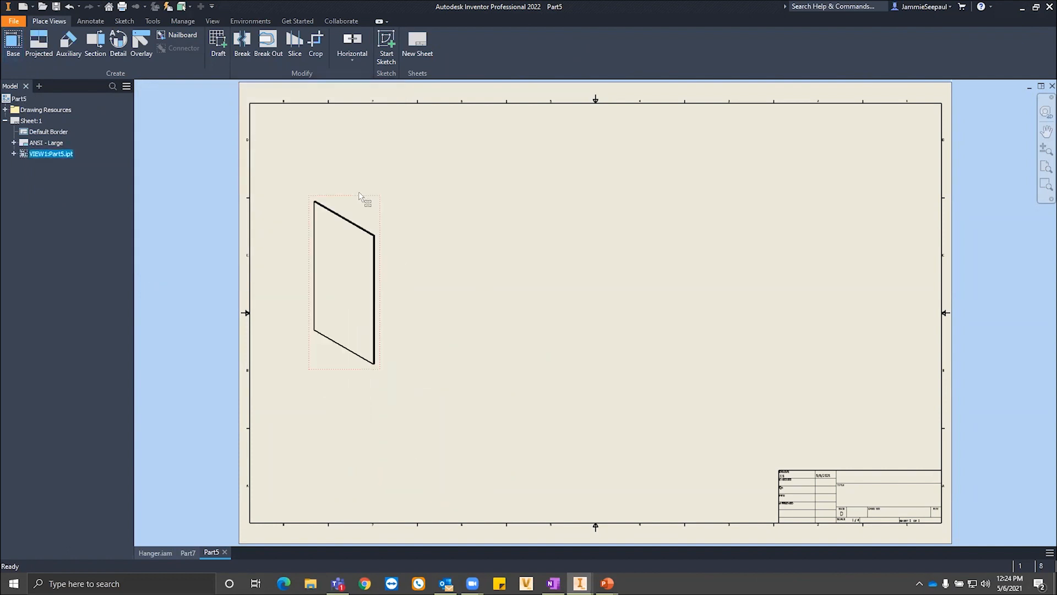
click(417, 233)
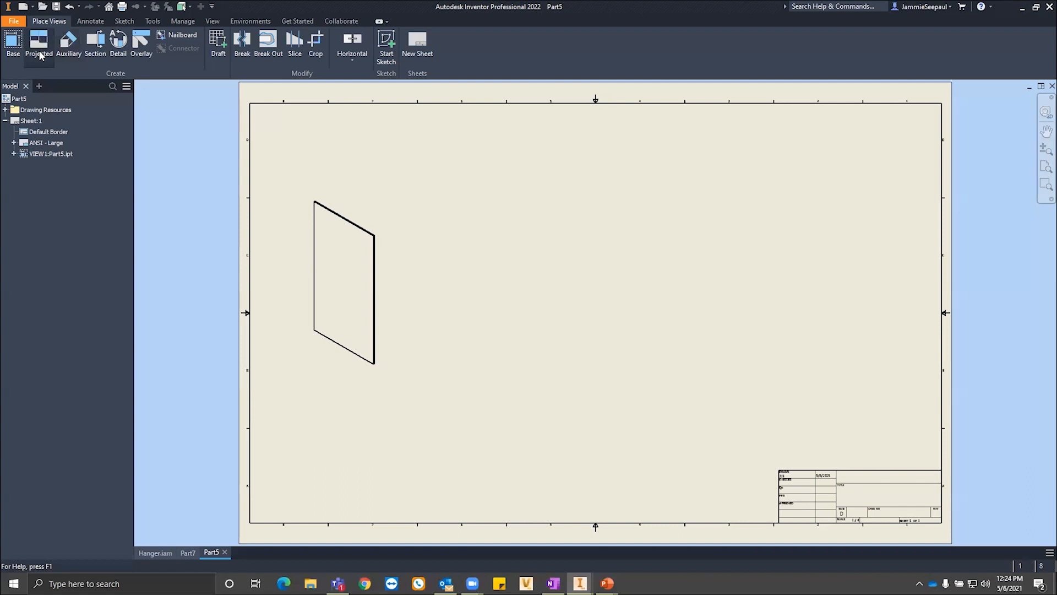
- Create an isometric base view of Model State1 and place it beside the Master view on the sheet
click(14, 44)
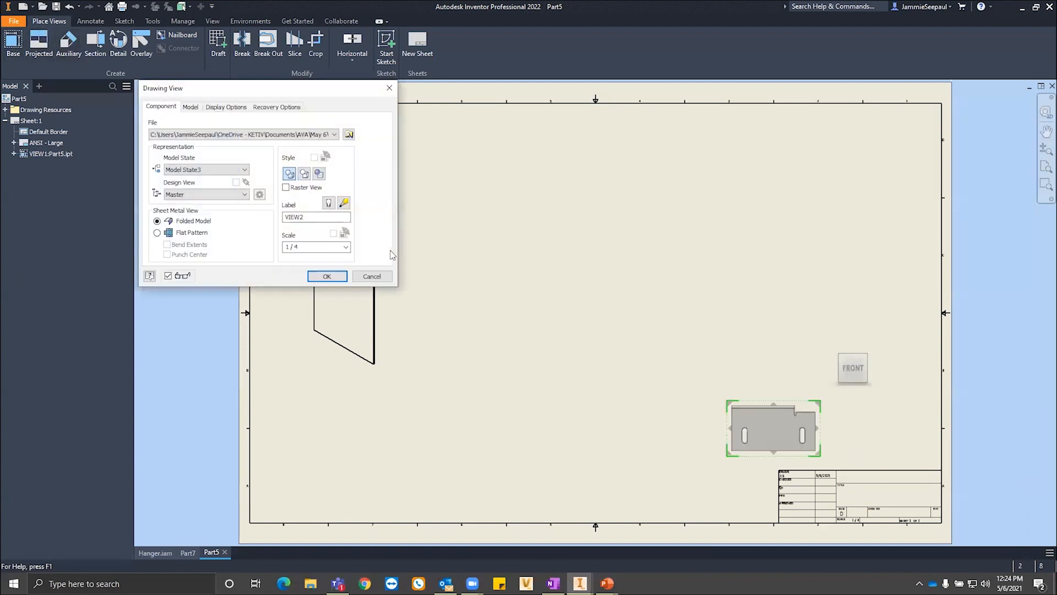
click(868, 354)
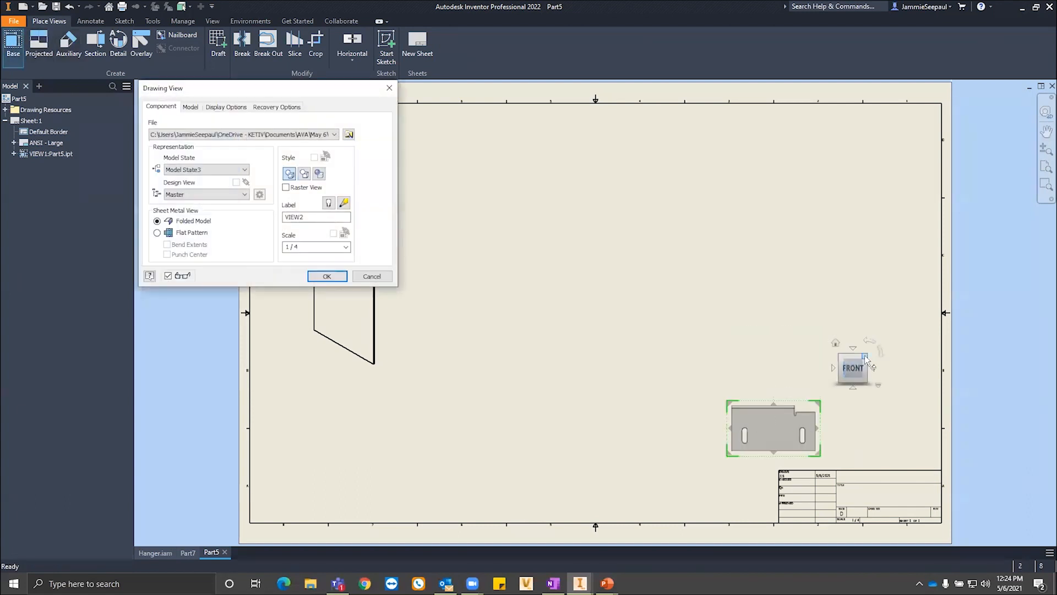
click(242, 171)
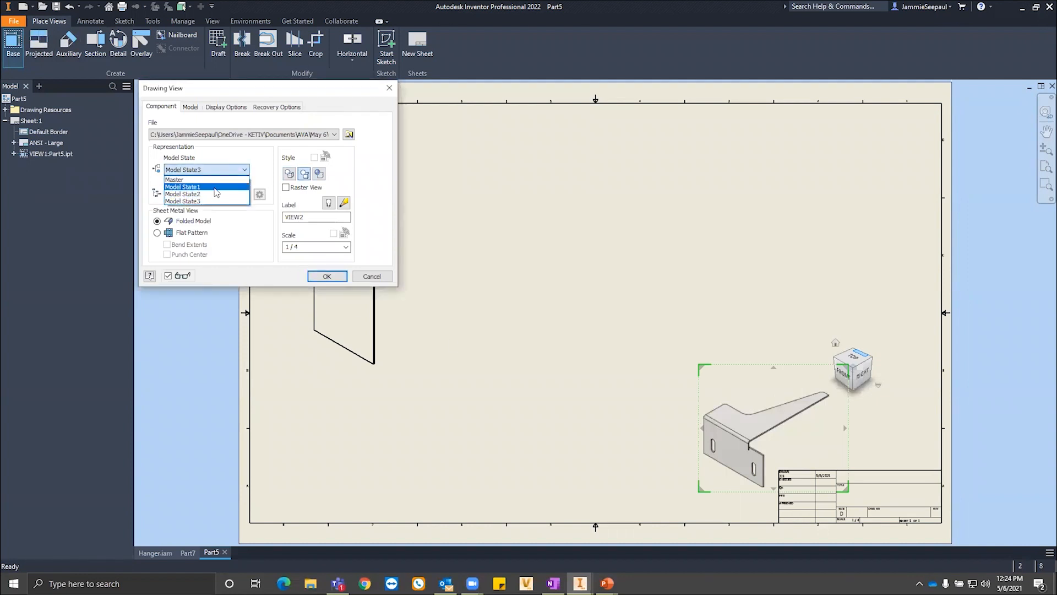
click(214, 188)
drag(768, 412, 465, 271)
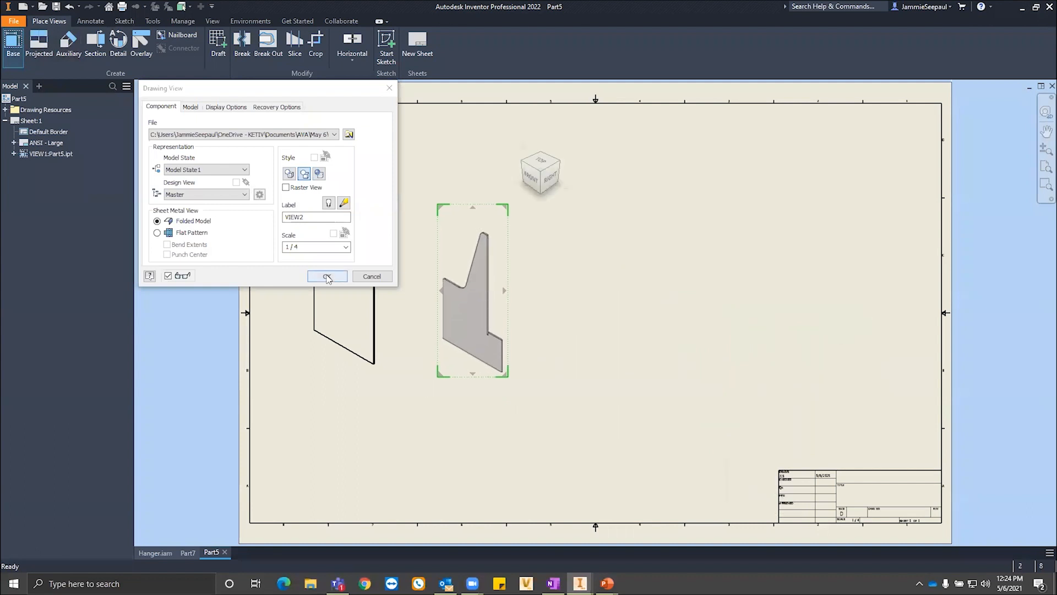
click(327, 276)
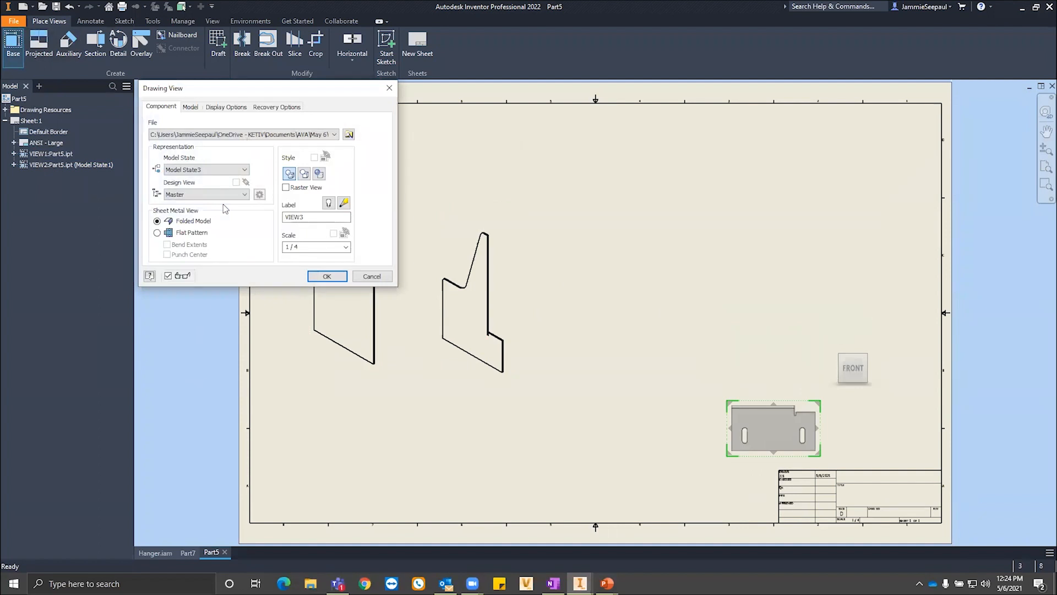
- Create an isometric base view of Model State3 at 1/4 scale and place it beside the Model State1 view
click(868, 357)
drag(774, 426, 643, 315)
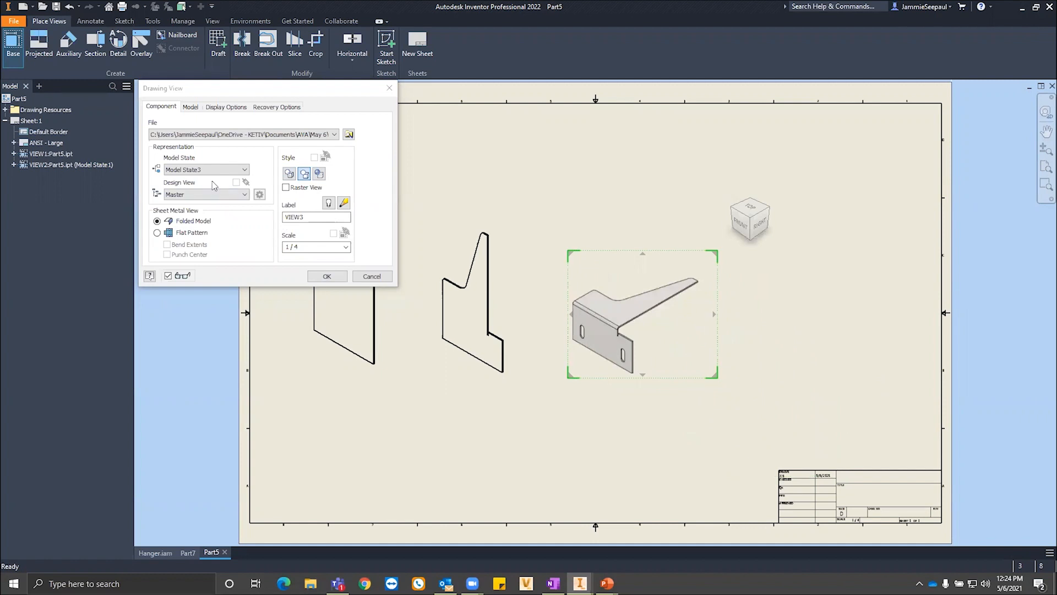
click(325, 276)
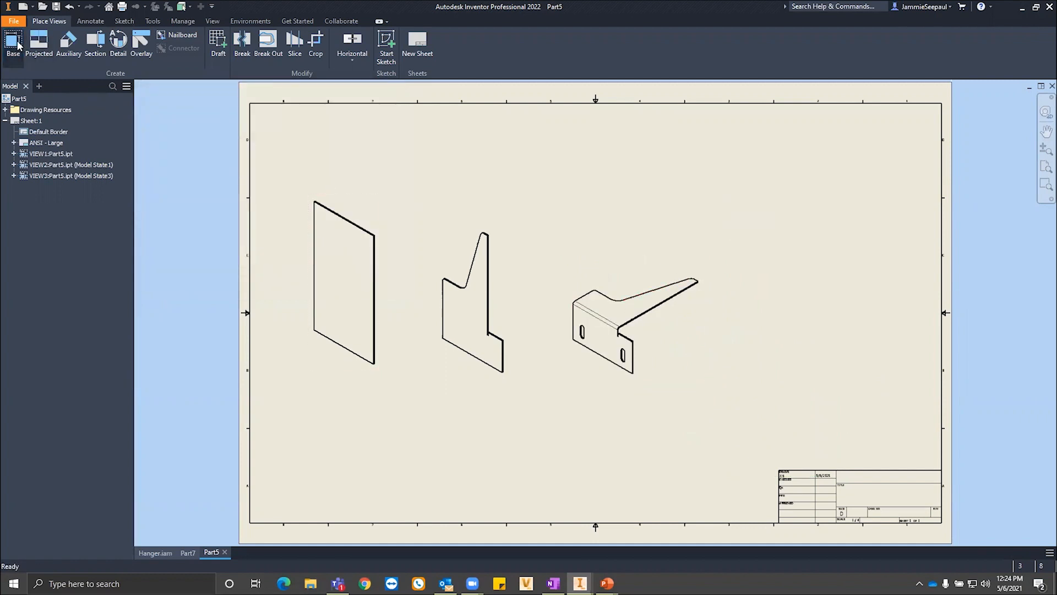
click(17, 44)
click(240, 169)
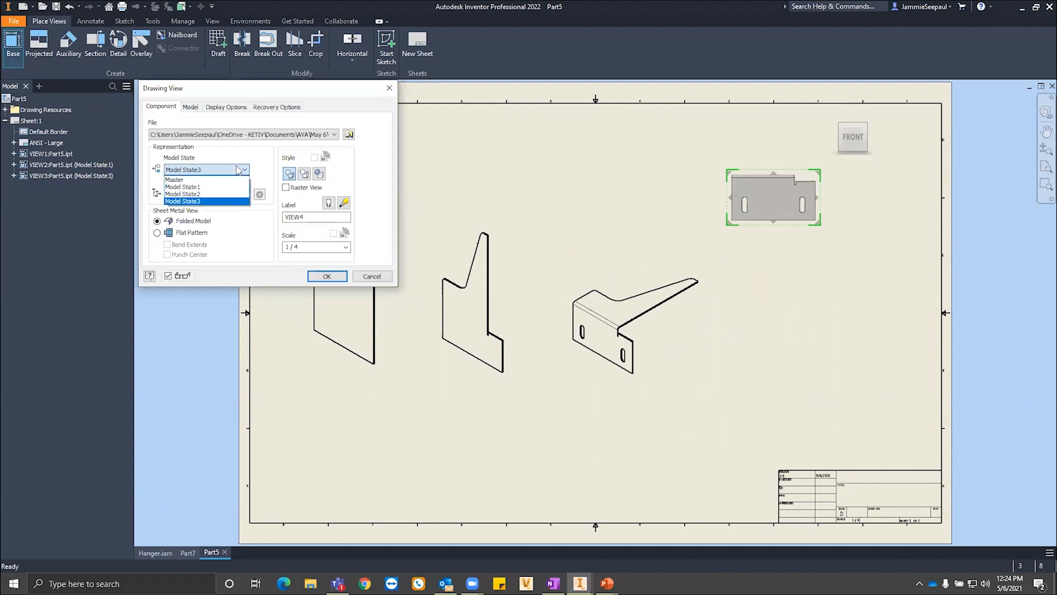
click(379, 279)
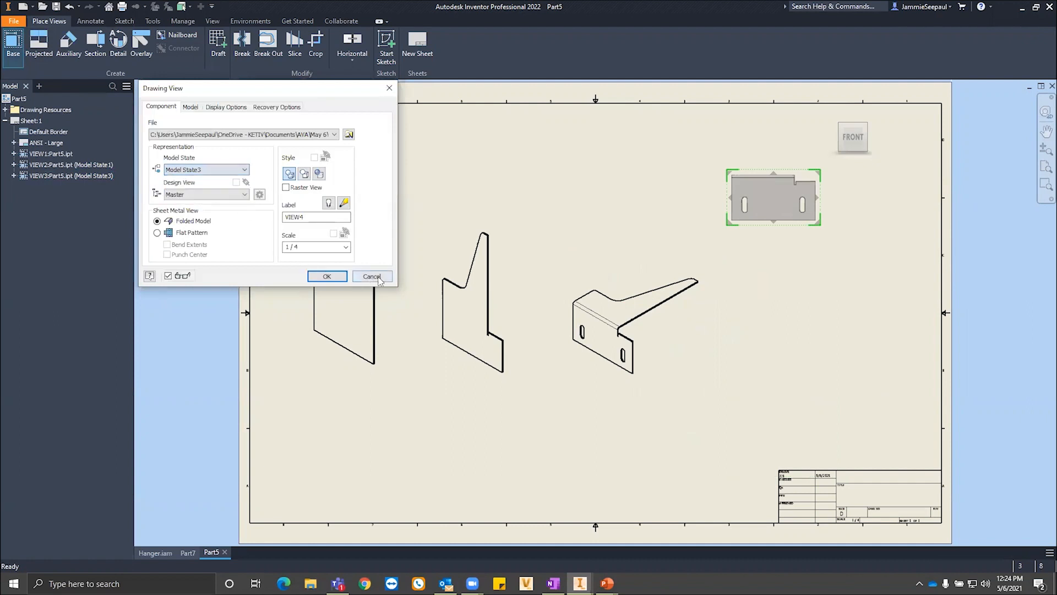
click(390, 89)
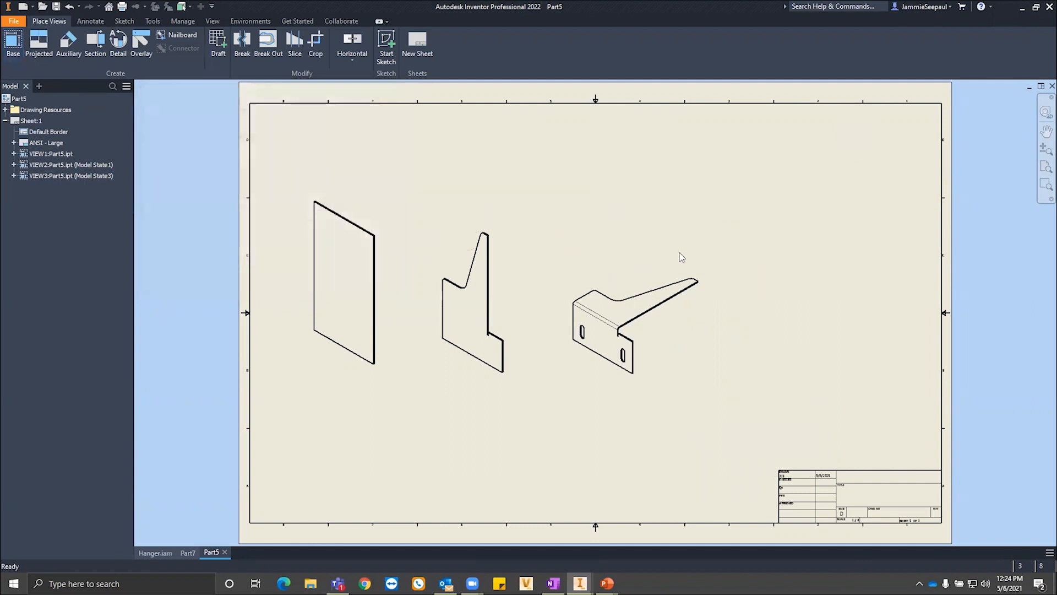
- Inspect the drawing view settings of the flat plate view, then close them without changes
click(378, 218)
double_click(373, 293)
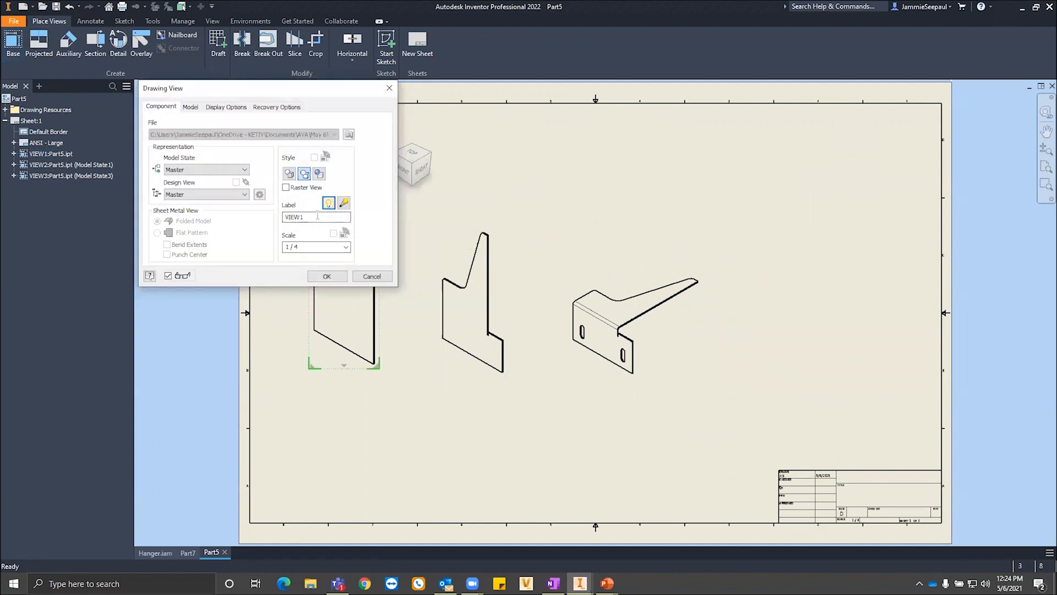
click(372, 277)
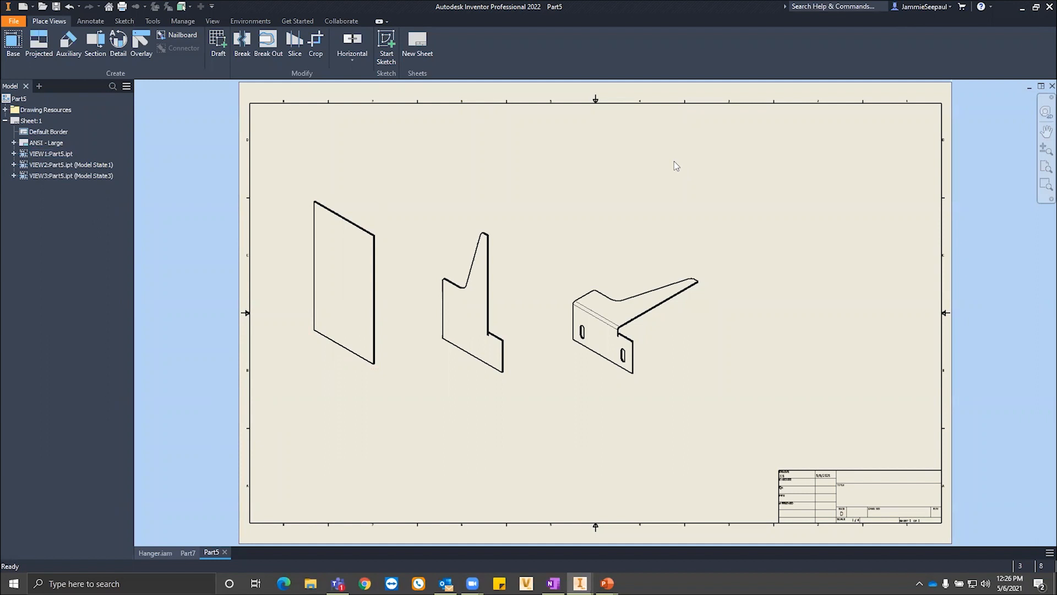
- Switch to Part7, activate its Master model state and save the part as Part7.ipt in the May 6 folder
click(193, 550)
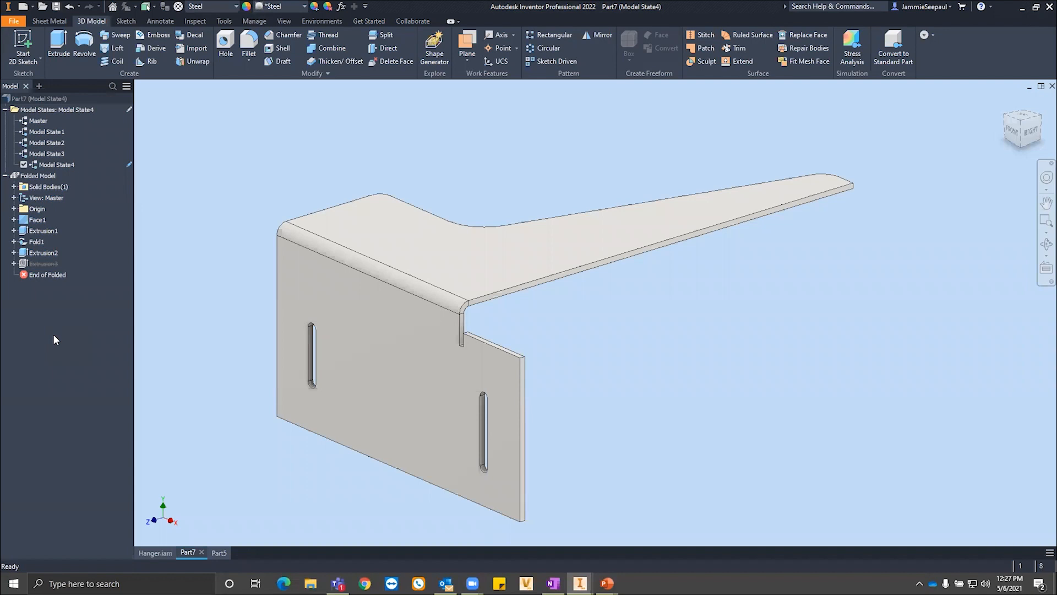
double_click(37, 122)
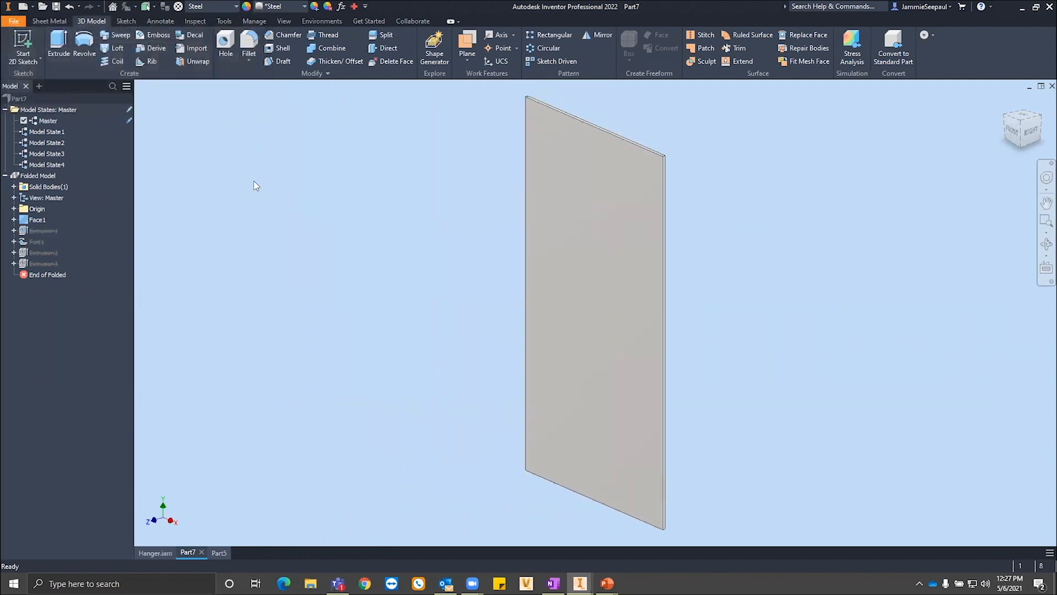
key(ctrl+s)
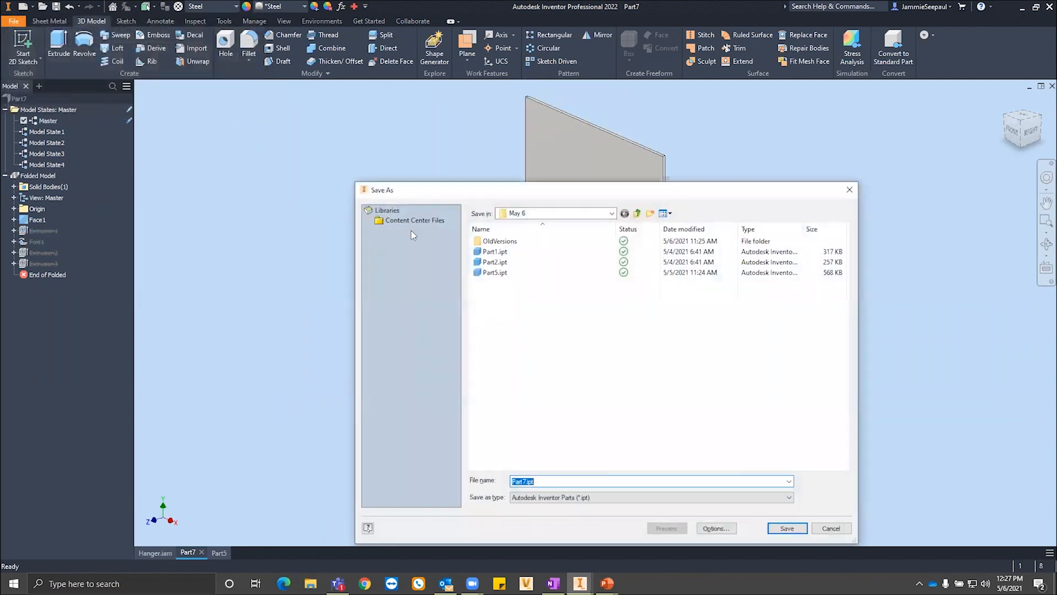
click(793, 528)
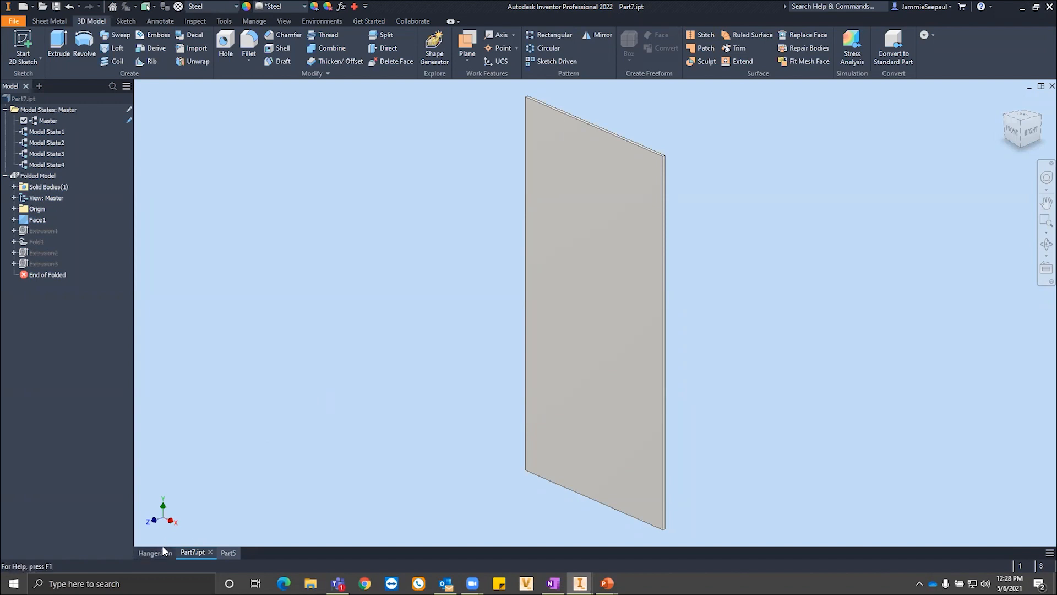
- Check the Hanger.iam assembly, return to Part7.ipt, activate Model State3 and copy the part
mouse_move(158, 552)
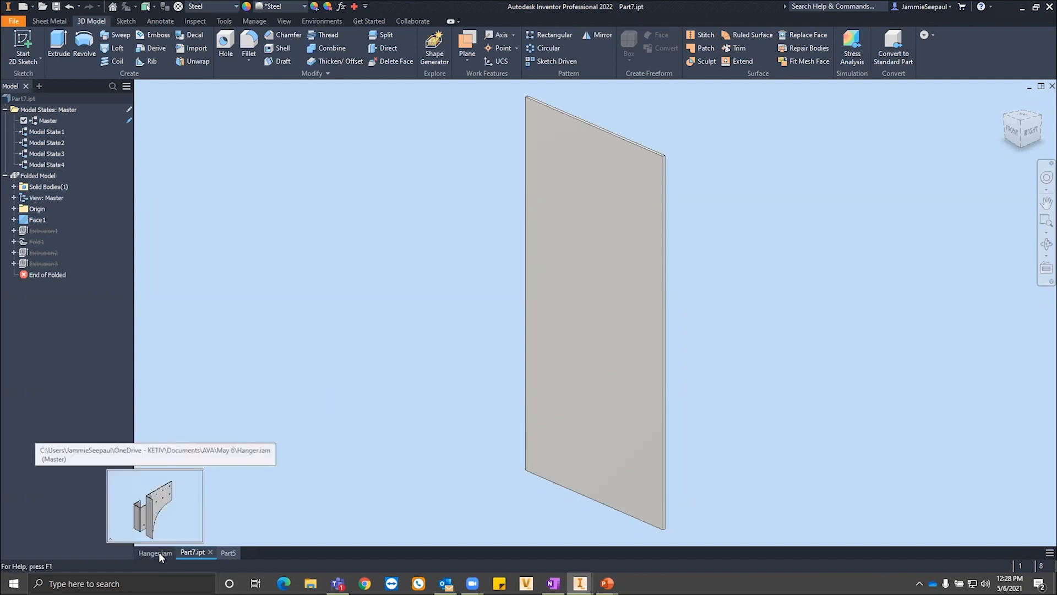
click(201, 510)
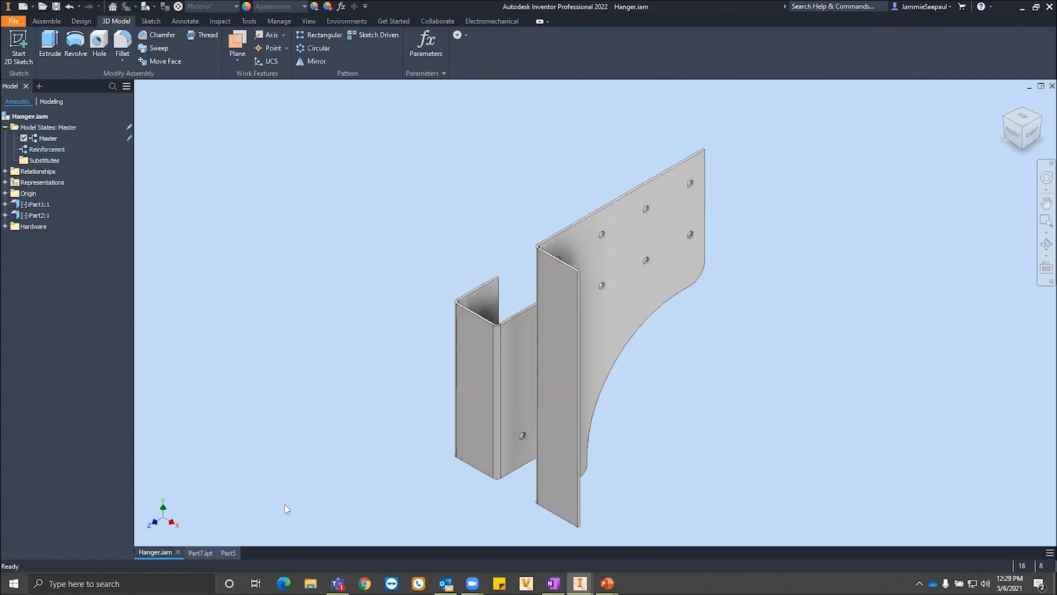
click(198, 553)
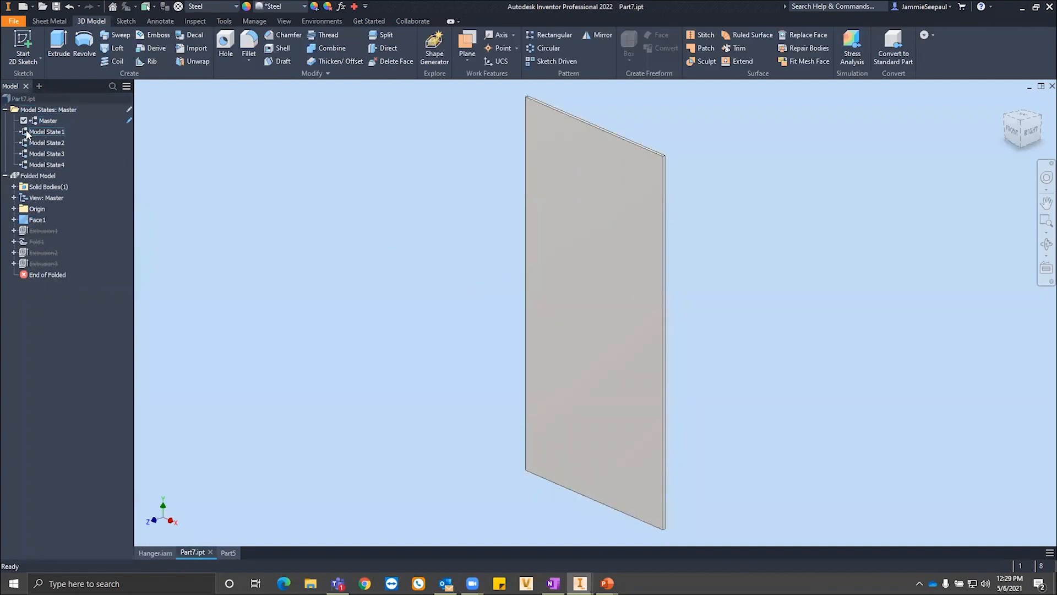
double_click(39, 154)
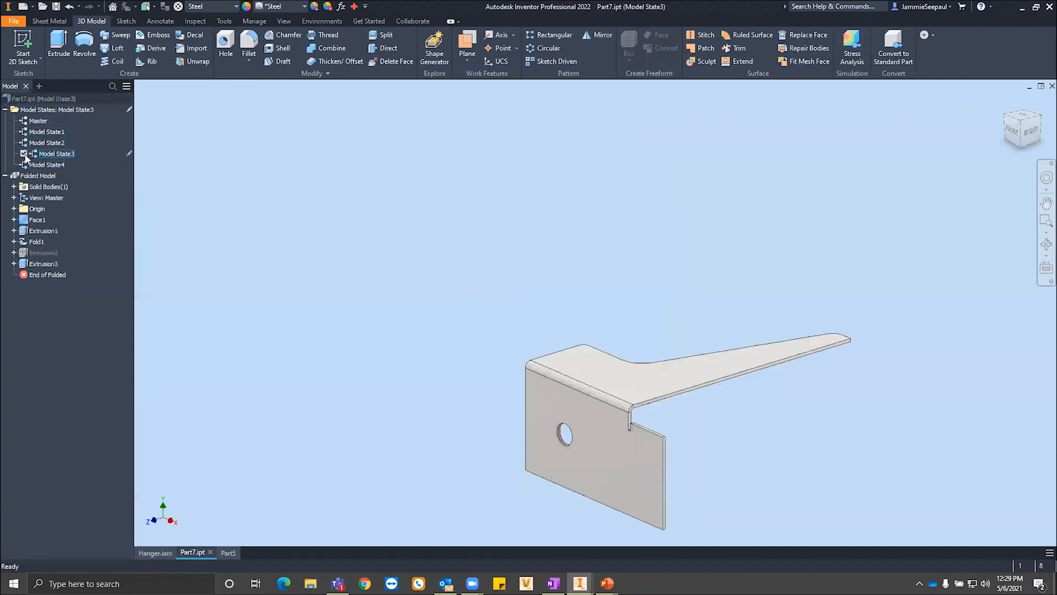
right_click(30, 97)
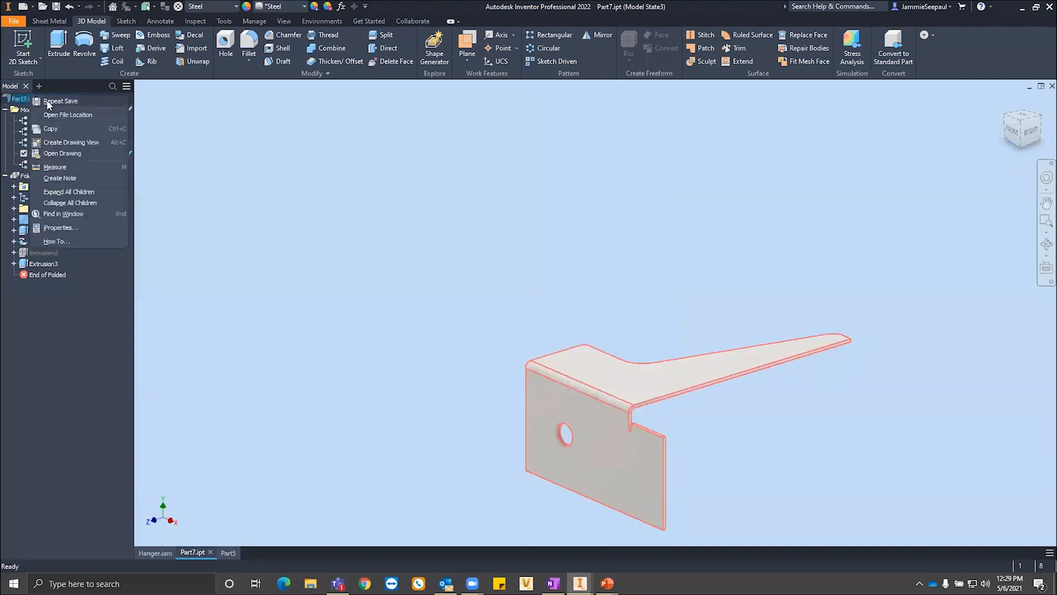
click(58, 130)
- Paste the copied Model State3 bracket into Hanger.iam and position it above the smaller channel part
click(161, 552)
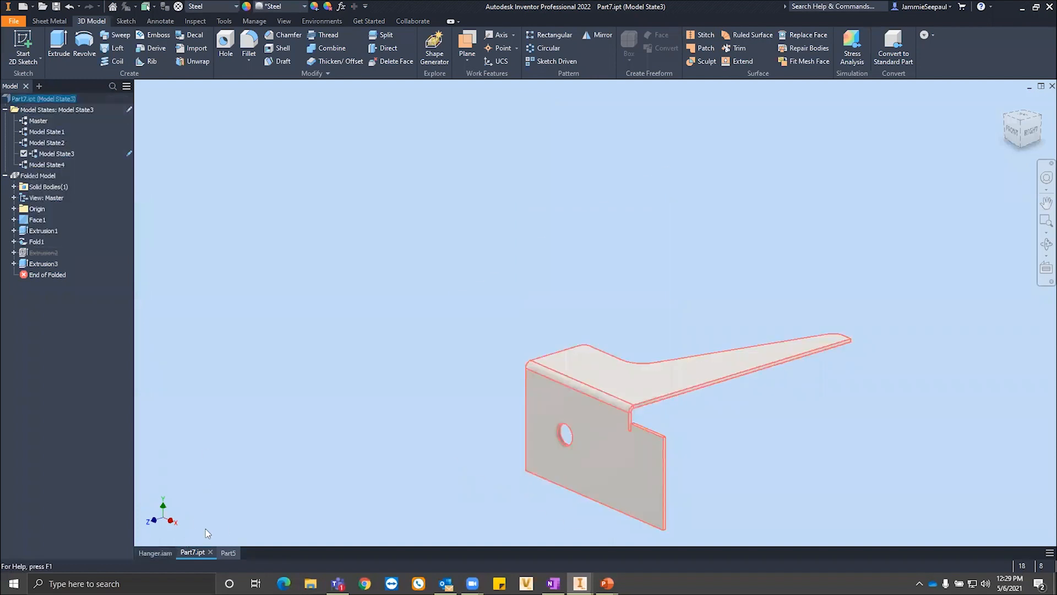
right_click(359, 250)
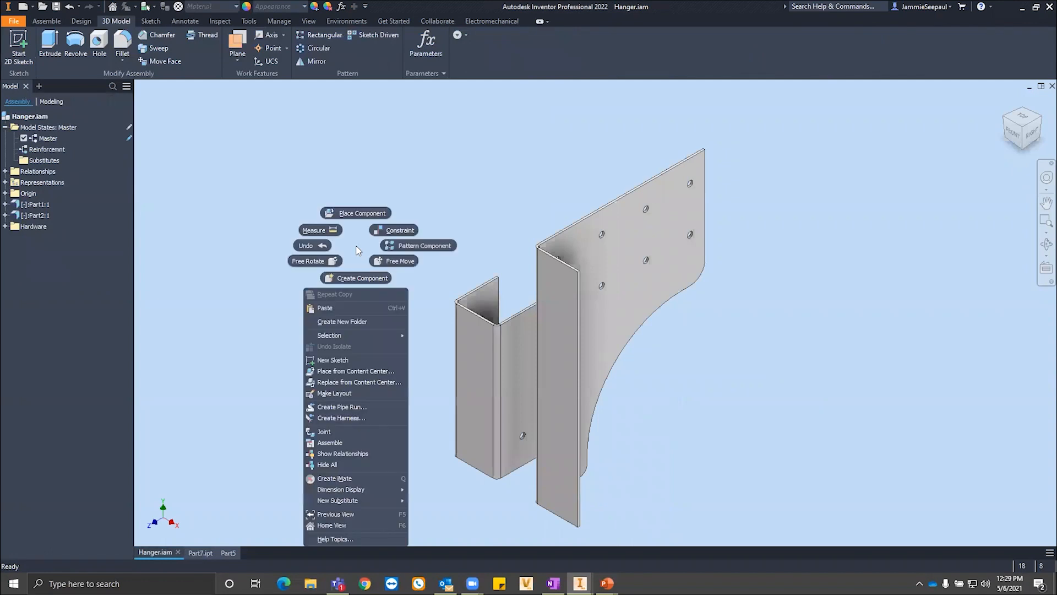
click(346, 307)
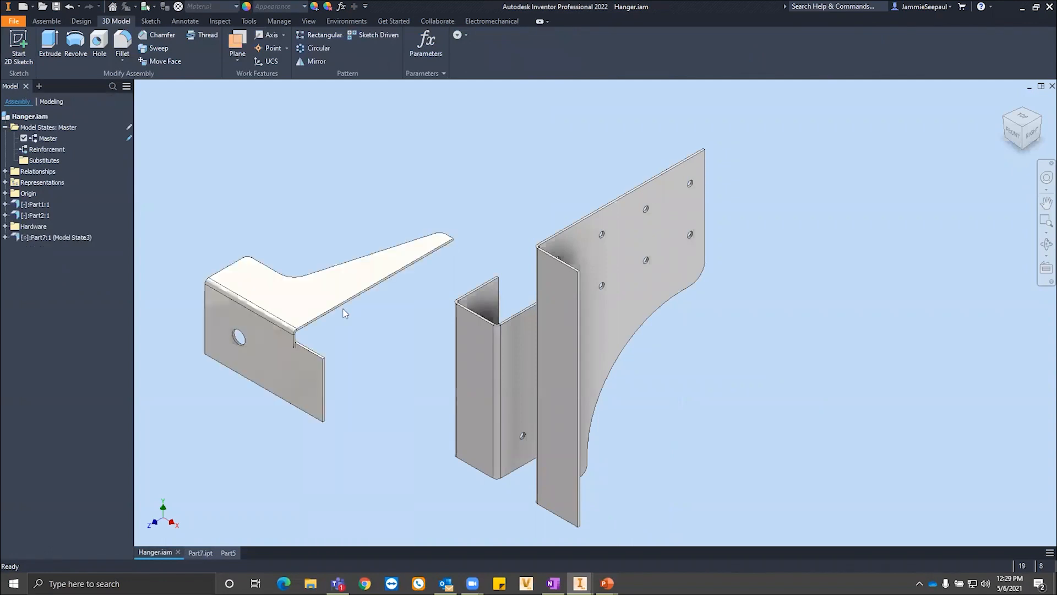
click(452, 227)
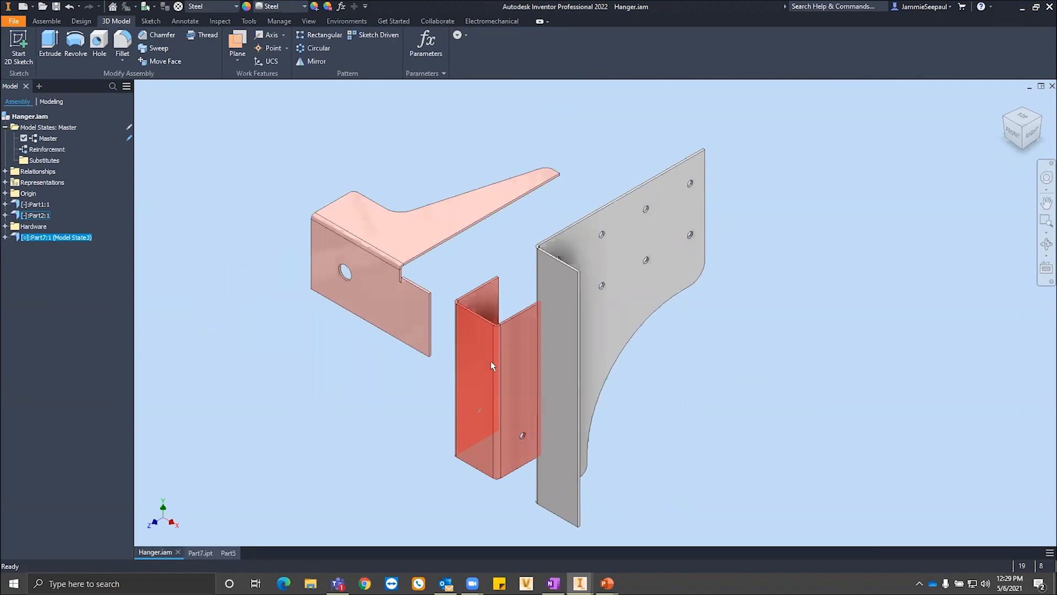
- Start a mate constraint between the underside of the bracket's folded arm and the top edge face of the smaller channel
shift+middle_drag(490, 293, 533, 215)
click(532, 211)
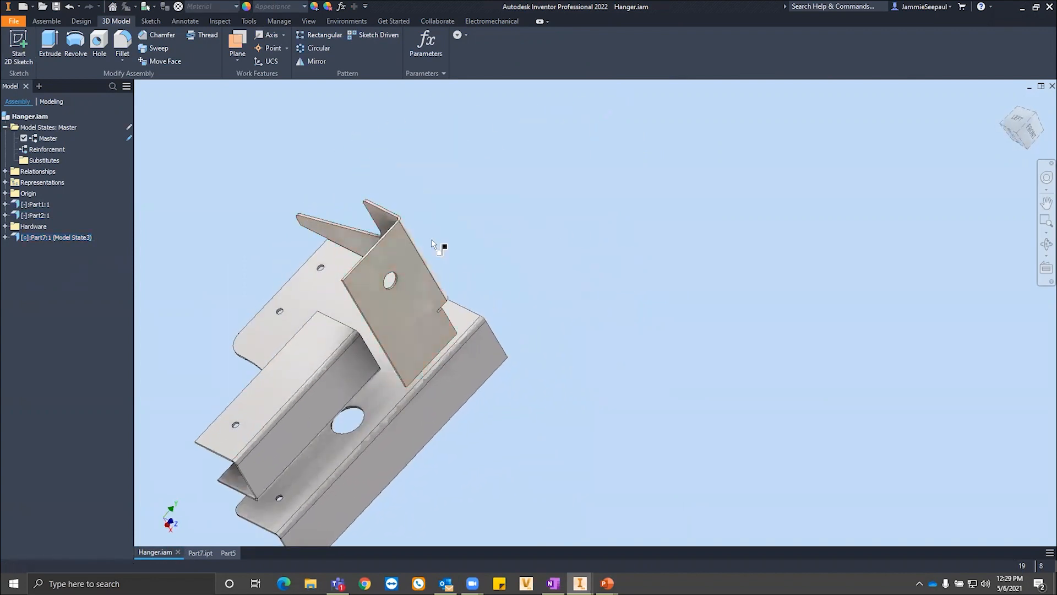
key(c)
click(354, 246)
shift+middle_drag(366, 303, 257, 366)
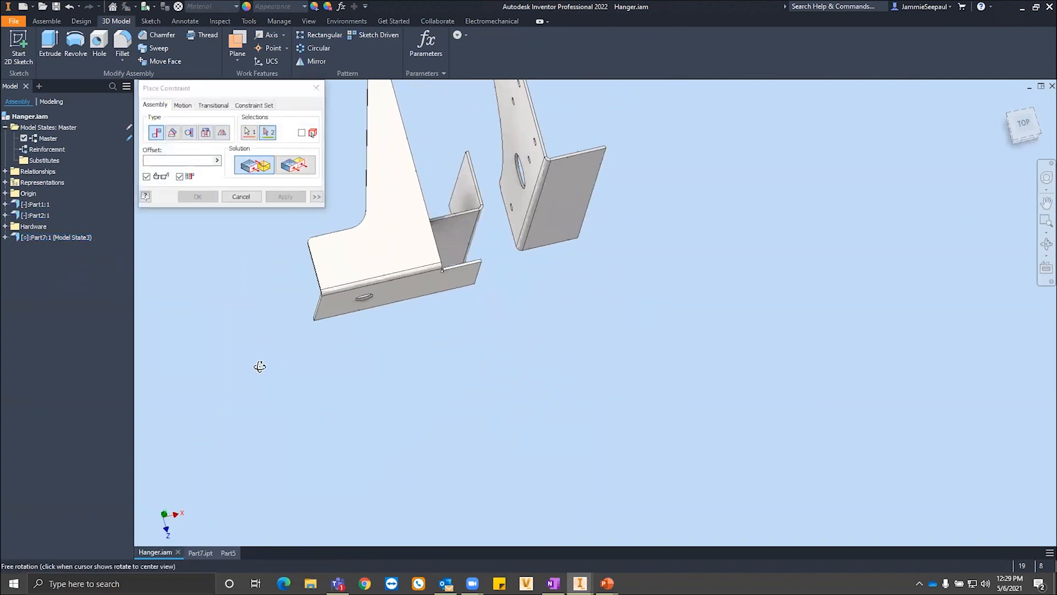
scroll(443, 219, up, 6)
click(481, 310)
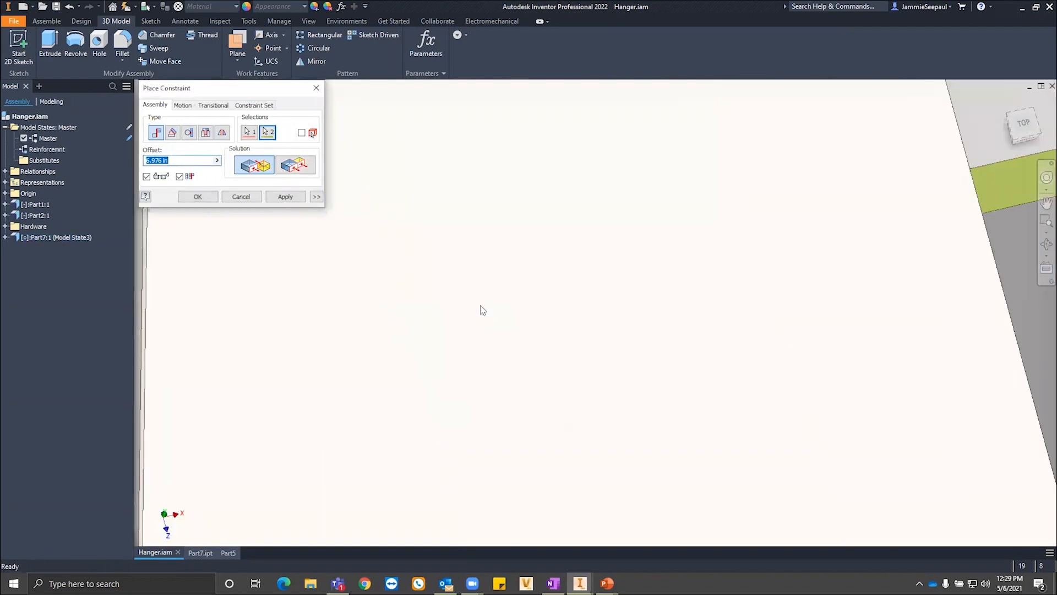
- Set the mate constraint's offset to 0 and apply it between the bracket and the smaller channel
scroll(482, 312, down, 6)
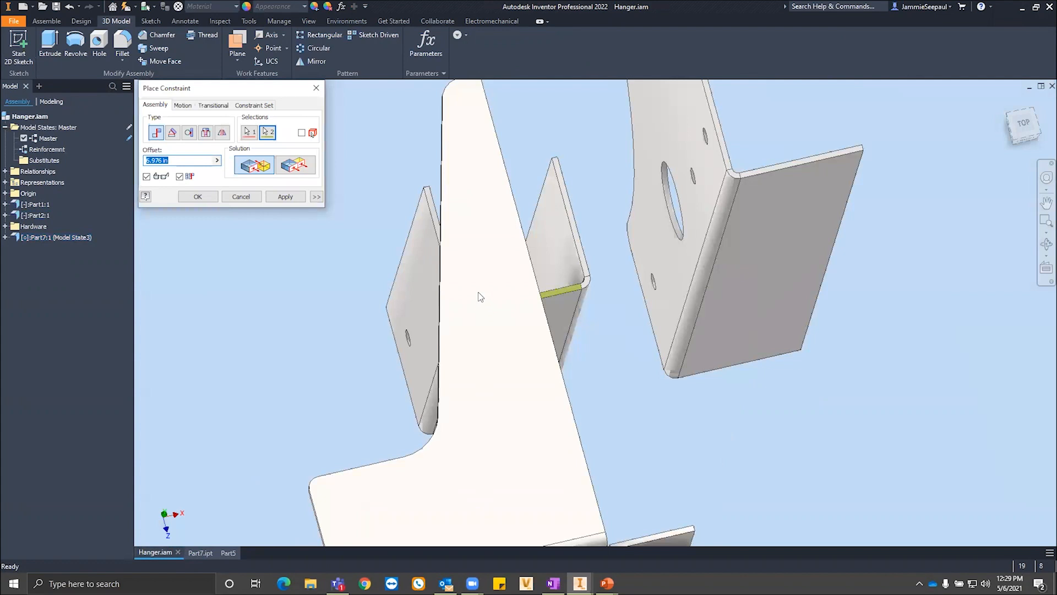
shift+middle_drag(527, 309, 485, 279)
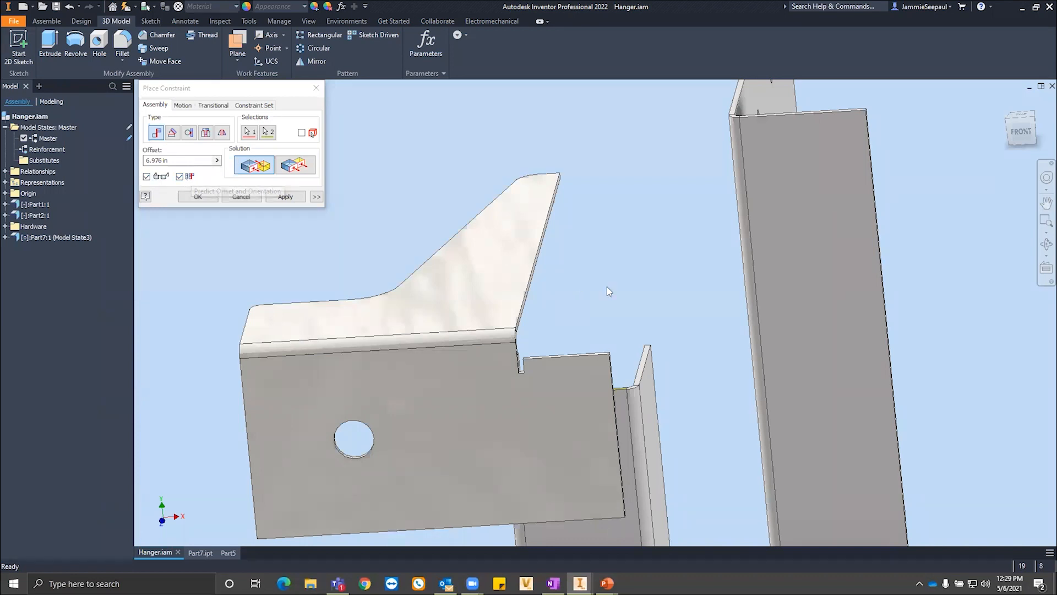
scroll(666, 282, down, 3)
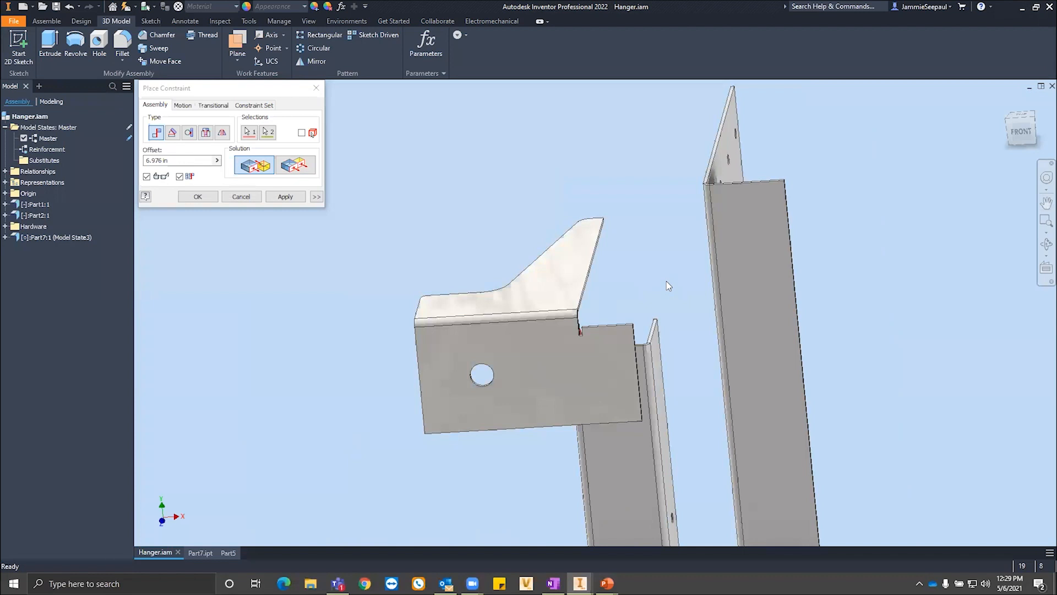
shift+middle_drag(671, 268, 646, 278)
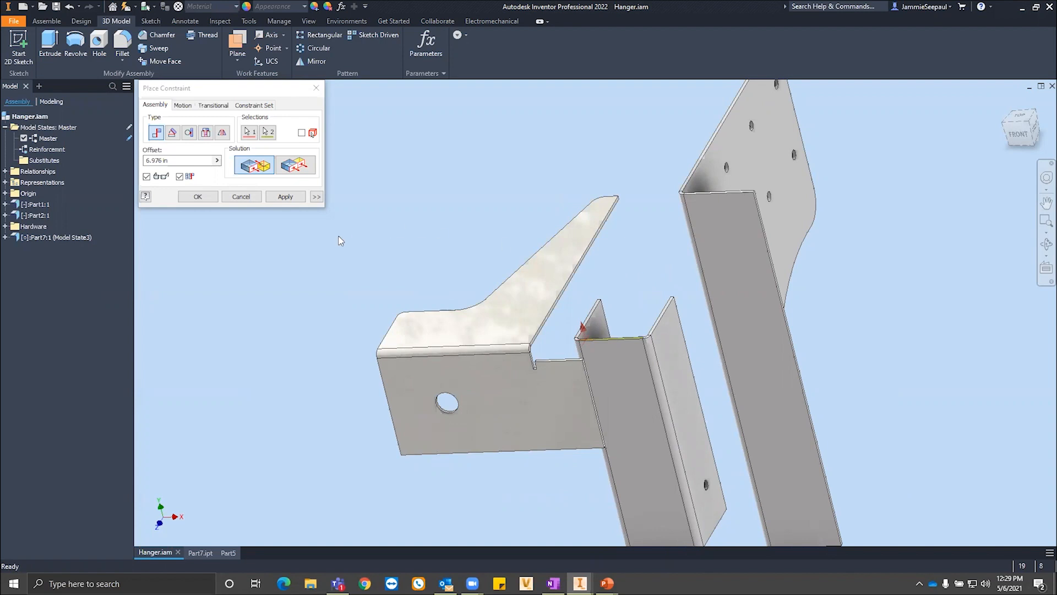
click(182, 160)
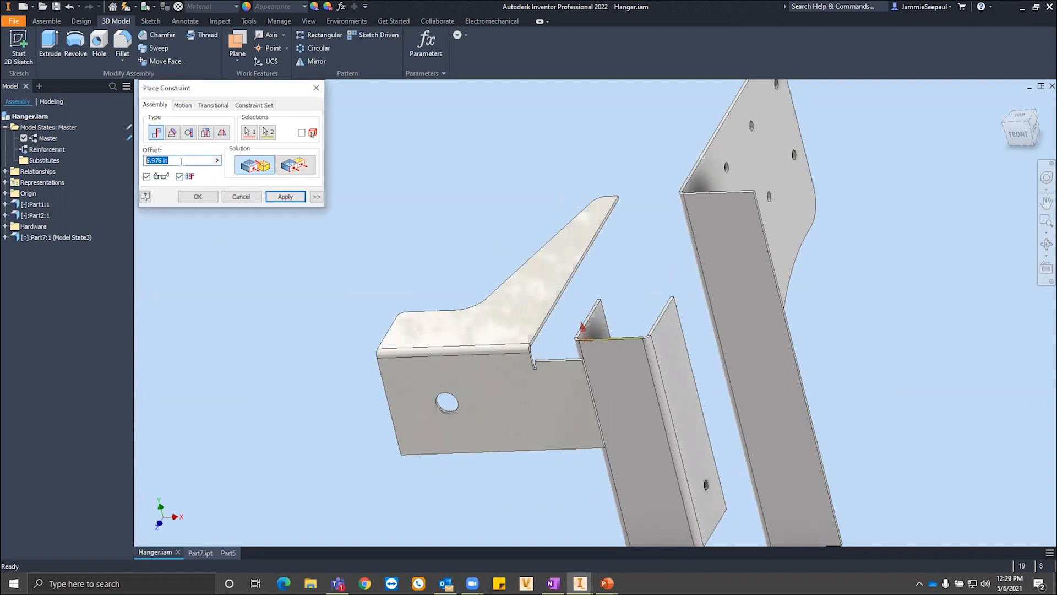
text(0)
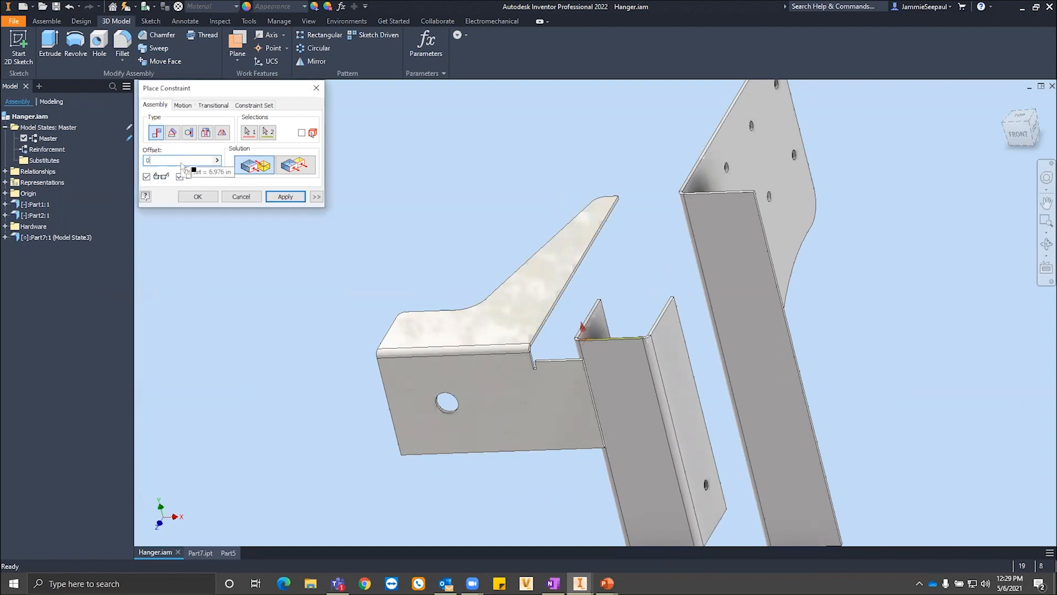
key(Return)
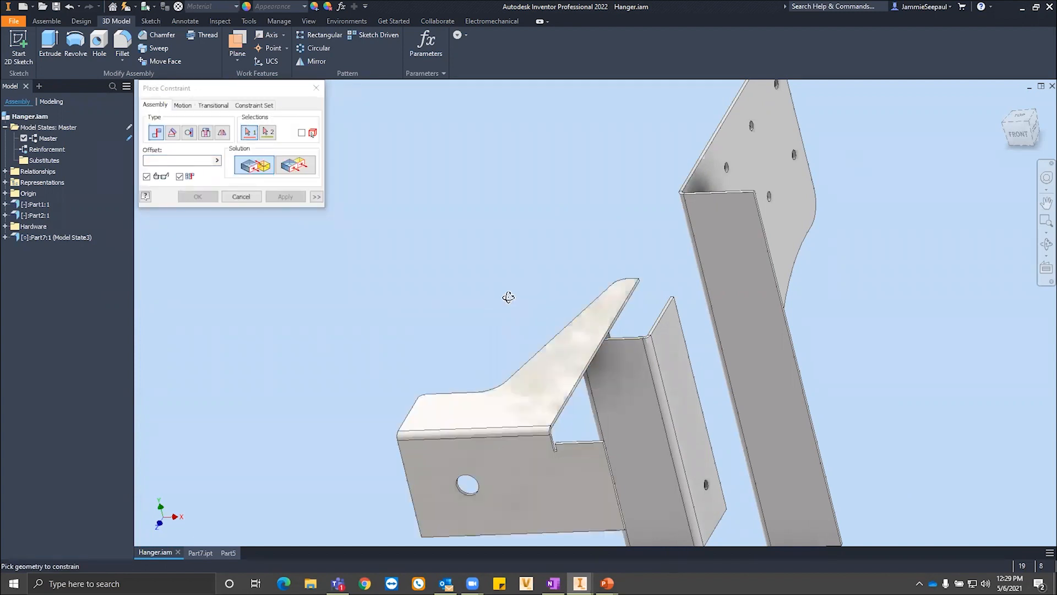
- Apply a mate constraint with a 0 offset between the large holed plate and the edge face of the bracket's arm
shift+middle_drag(508, 298, 556, 302)
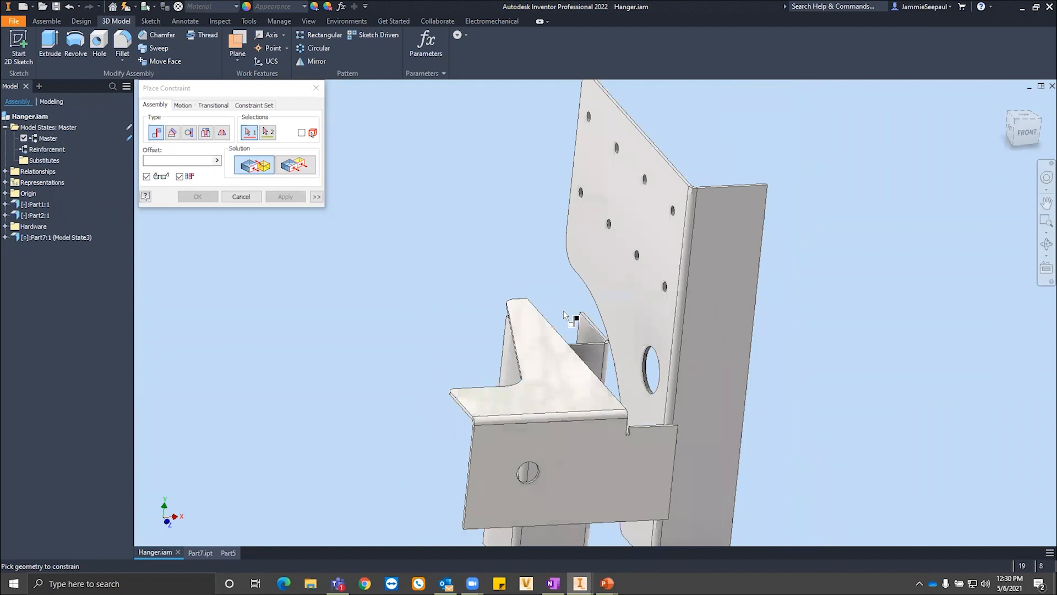
click(608, 265)
shift+middle_drag(565, 350, 543, 355)
scroll(546, 392, down, 5)
click(487, 274)
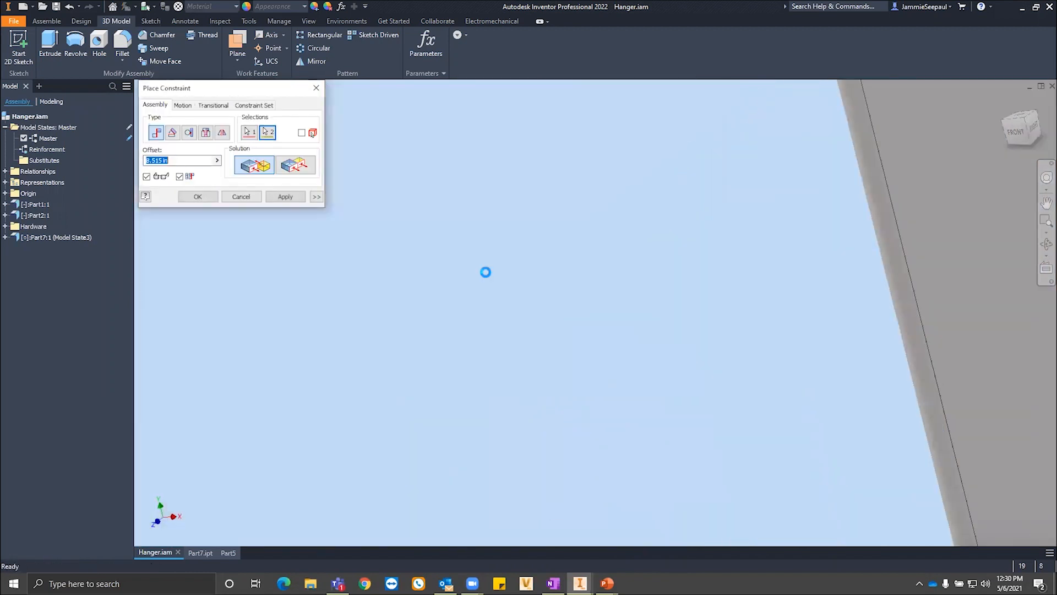
key(Return)
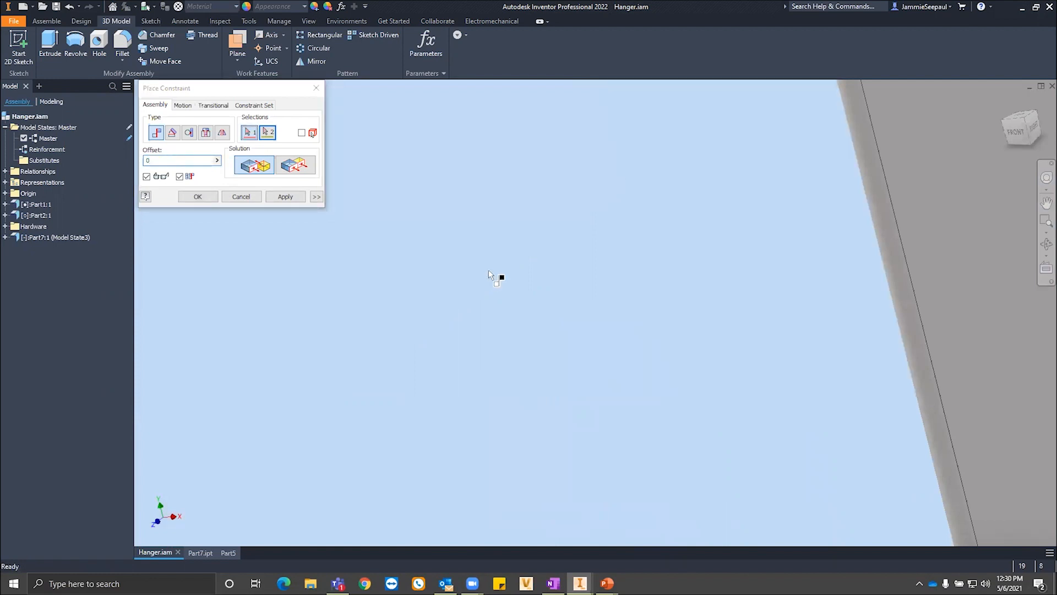
- Mate the inner face of the bracket's holed flange to the smaller channel's outer web face and finish placing constraints
scroll(488, 269, up, 5)
shift+middle_drag(530, 244, 488, 261)
middle_drag(531, 267, 635, 298)
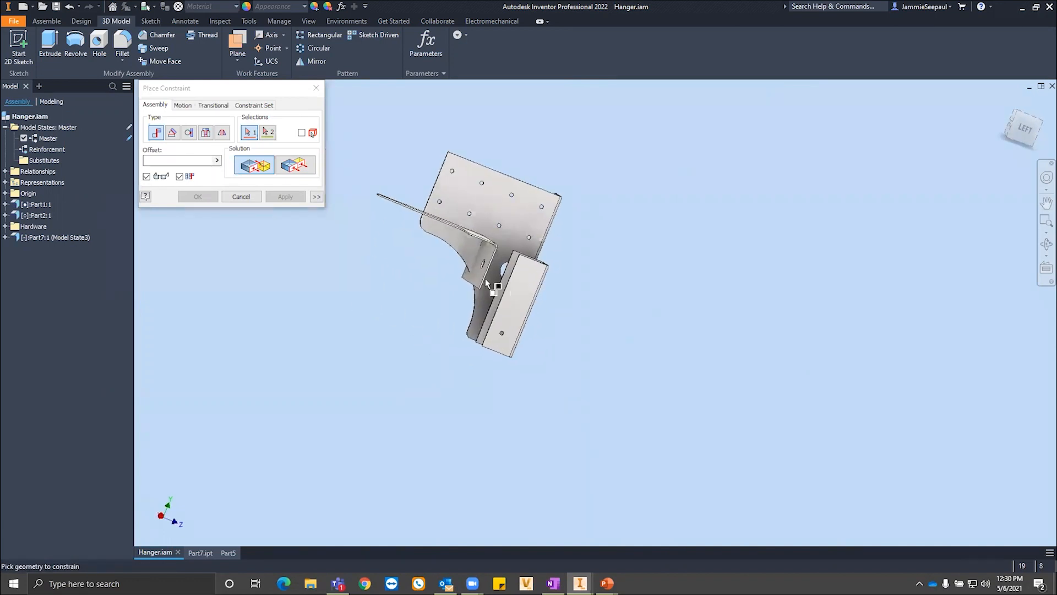
scroll(492, 283, down, 5)
click(497, 193)
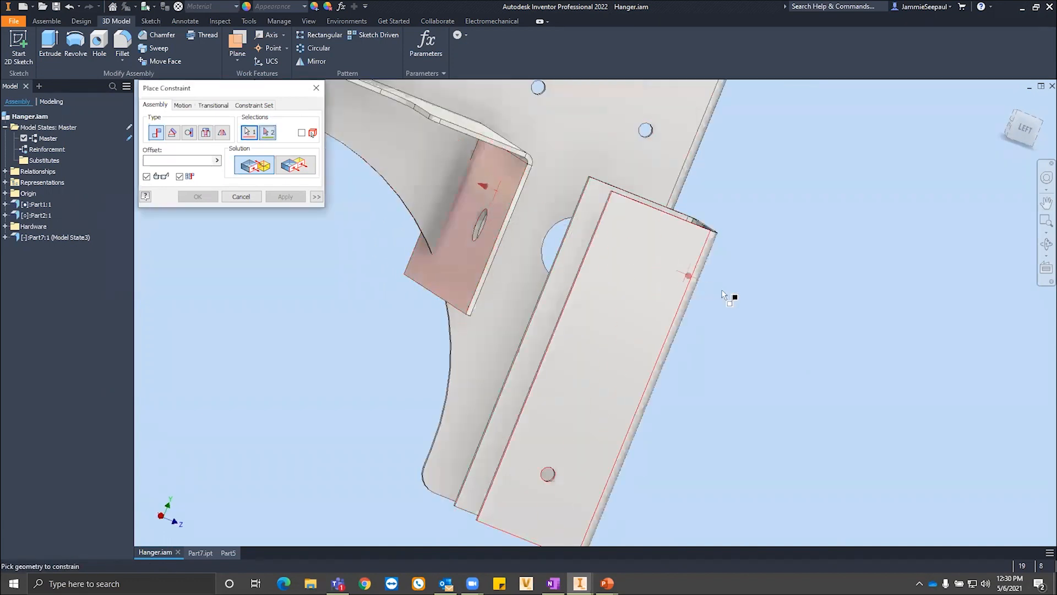
shift+middle_drag(671, 288, 578, 284)
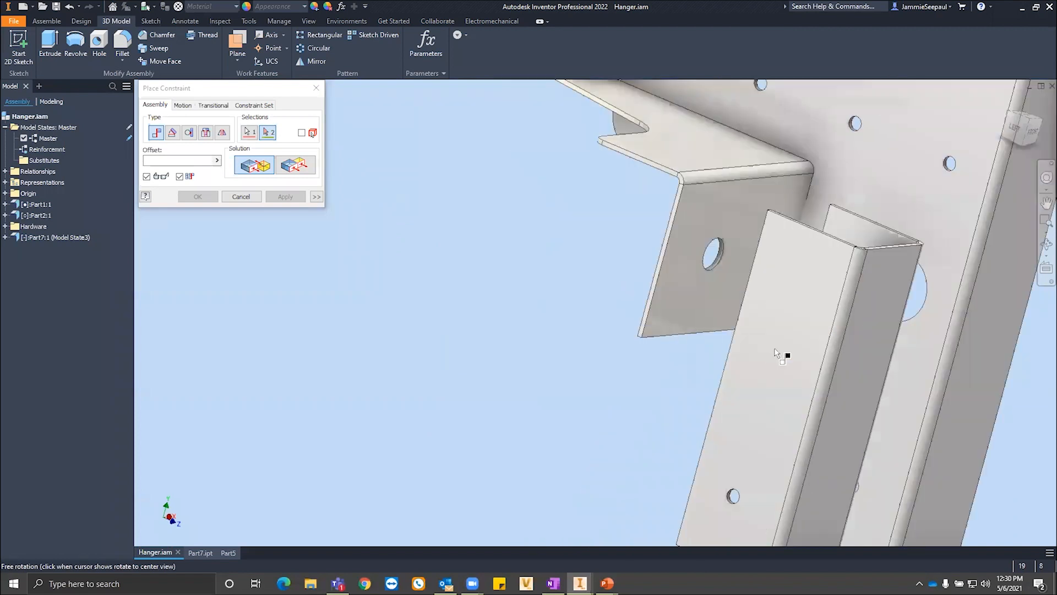
shift+middle_drag(866, 304, 888, 303)
click(881, 300)
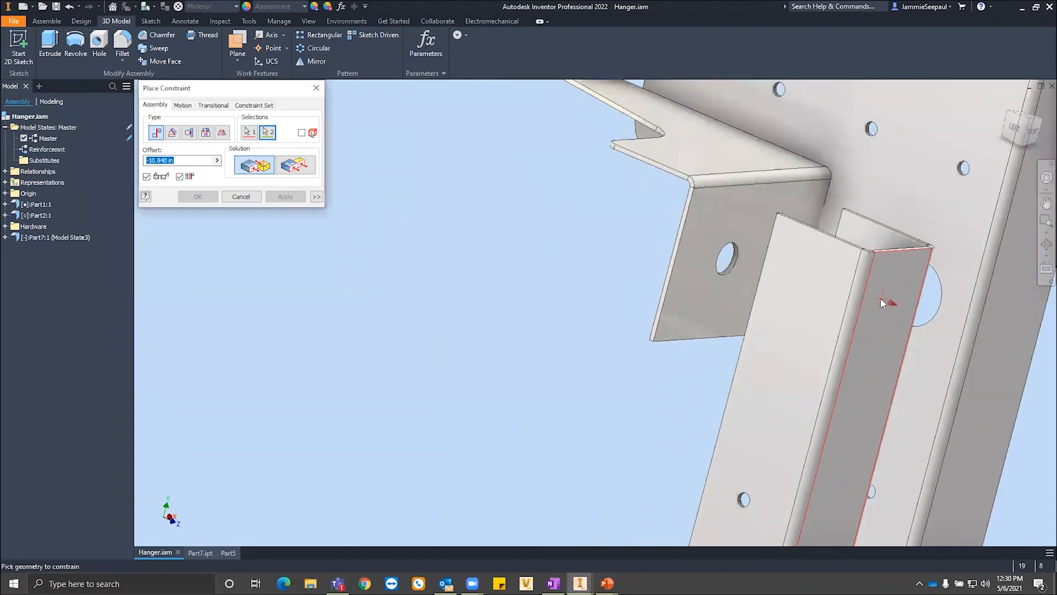
key(Return)
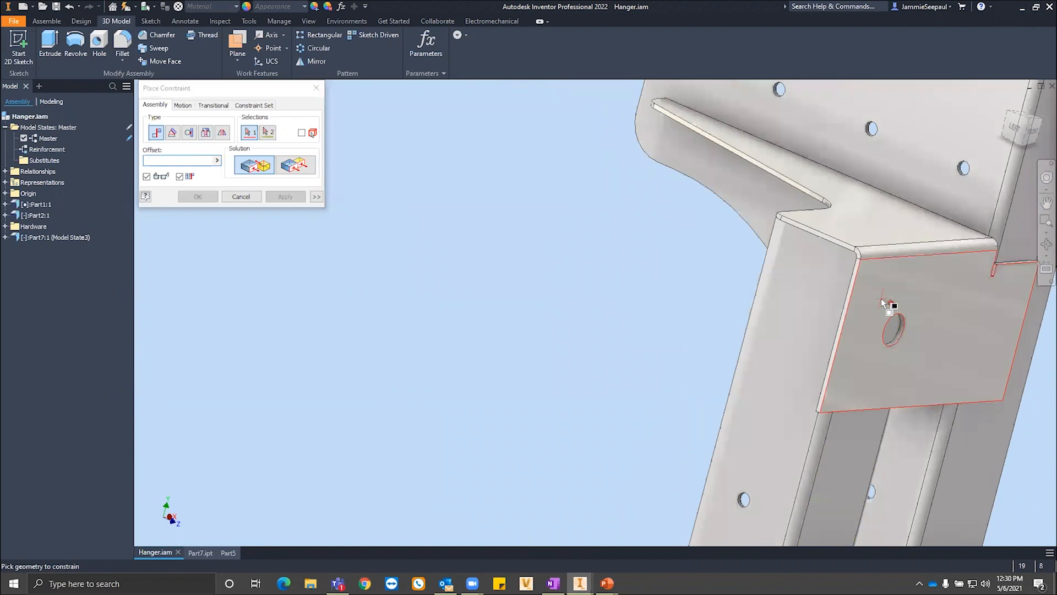
click(253, 197)
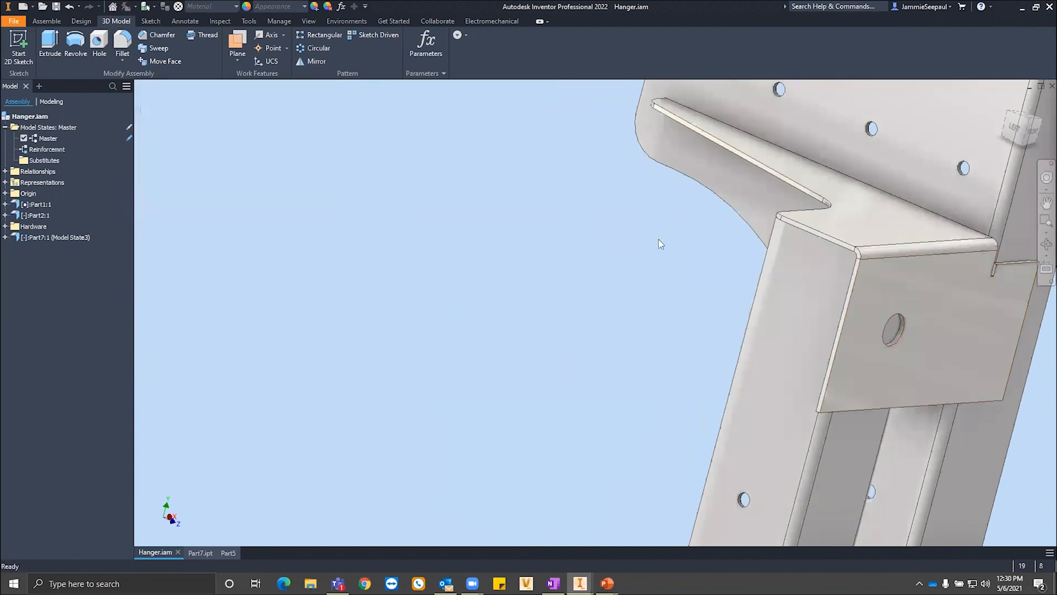
- Activate the assembly's Reinforcemnt model state and unsuppress the Part7 bracket in it
scroll(896, 206, down, 3)
middle_drag(898, 210, 882, 216)
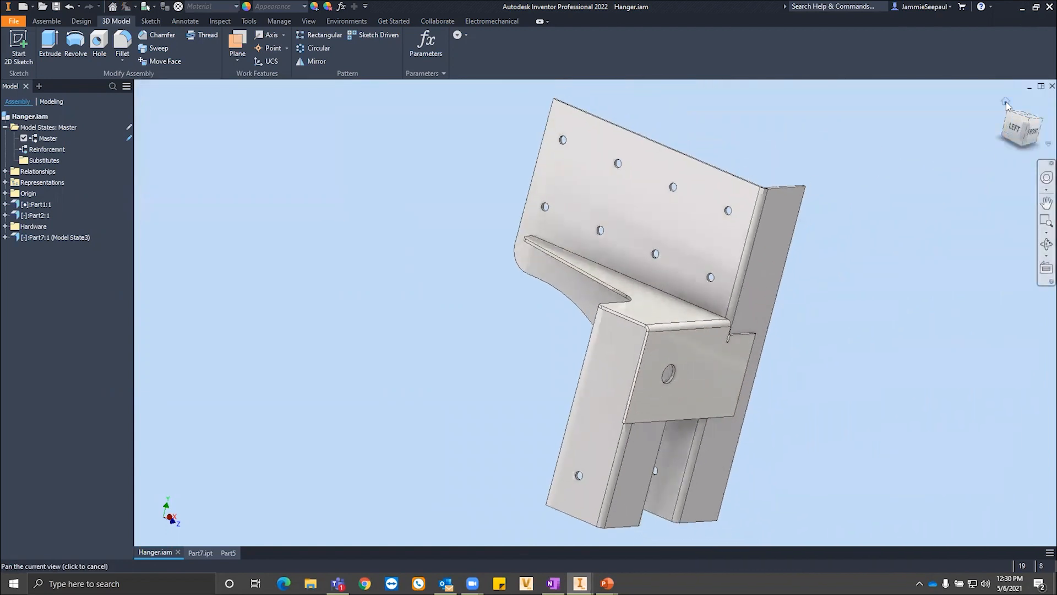
click(1040, 115)
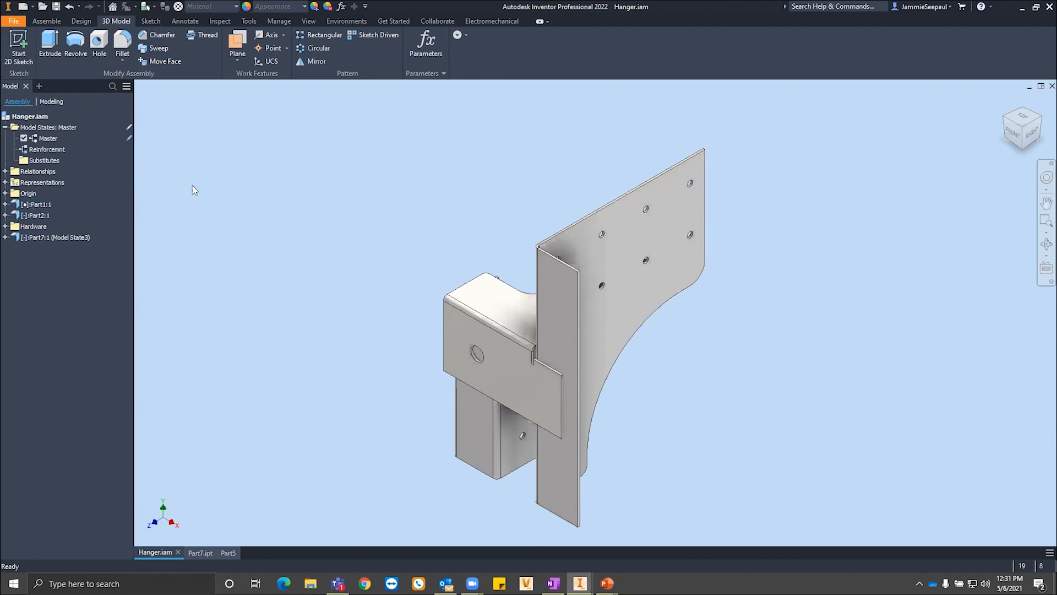
double_click(20, 152)
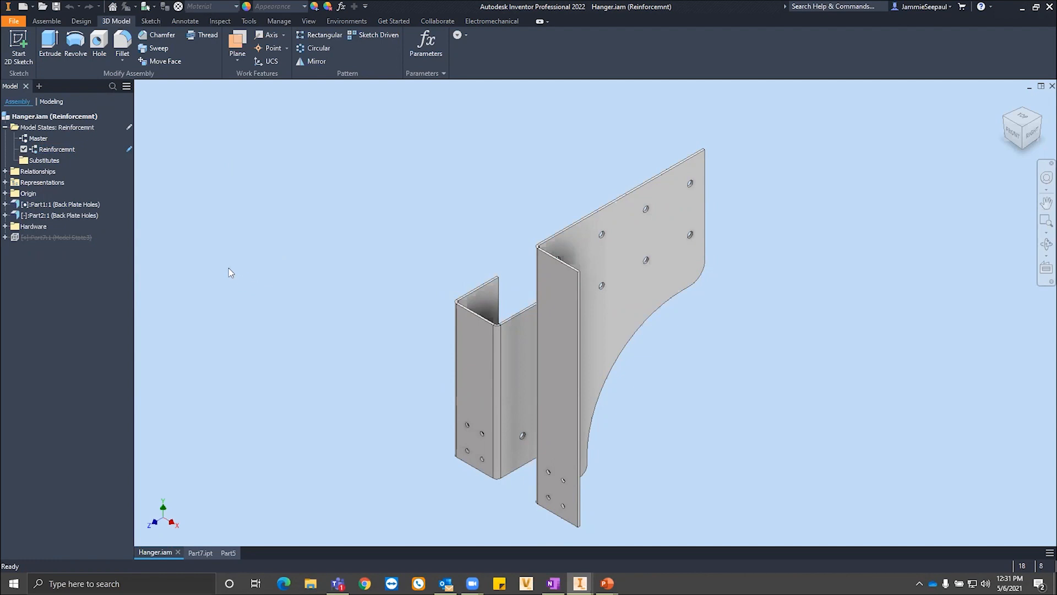
click(44, 236)
right_click(50, 238)
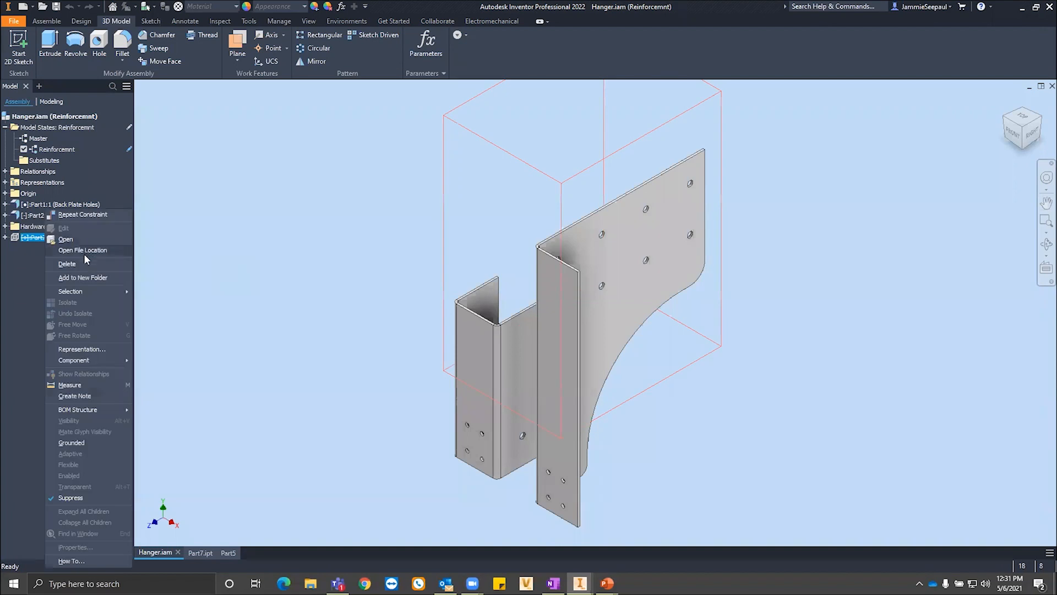
click(84, 495)
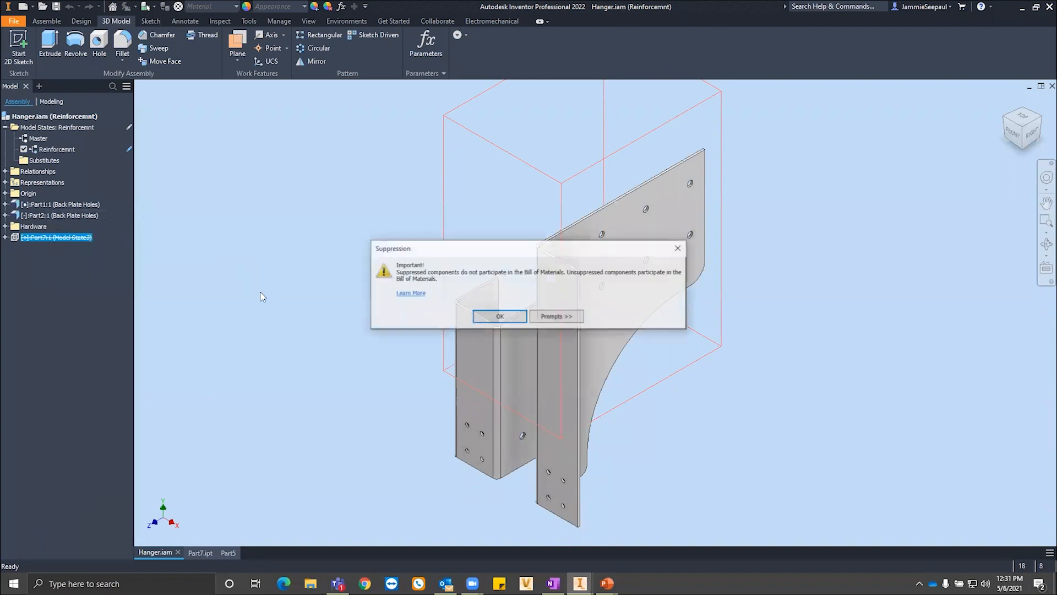
click(486, 315)
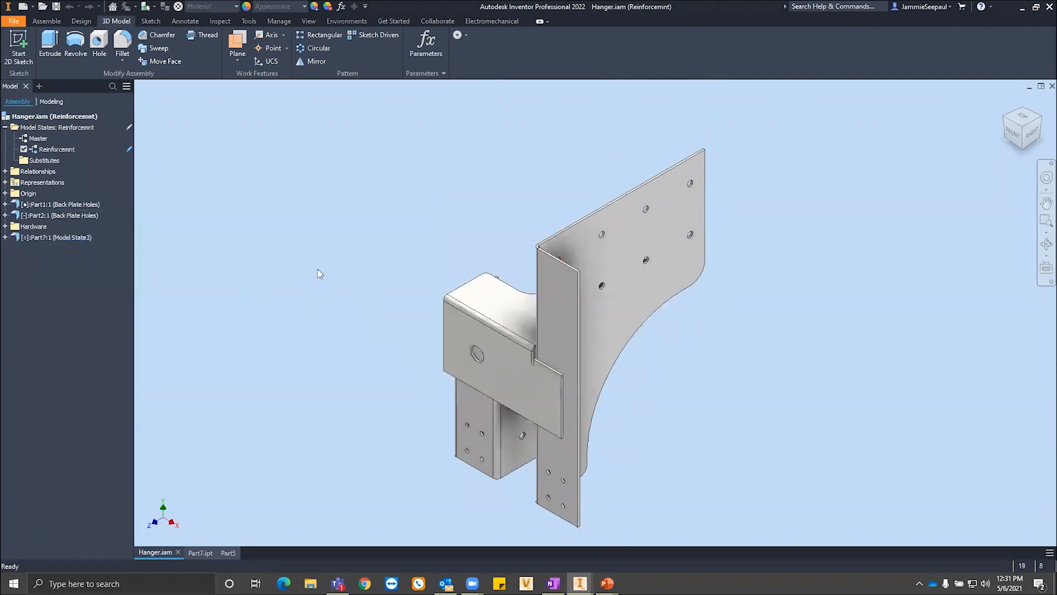
- Set the Part7 bracket to Model State4 within the Reinforcemnt model state
click(5, 240)
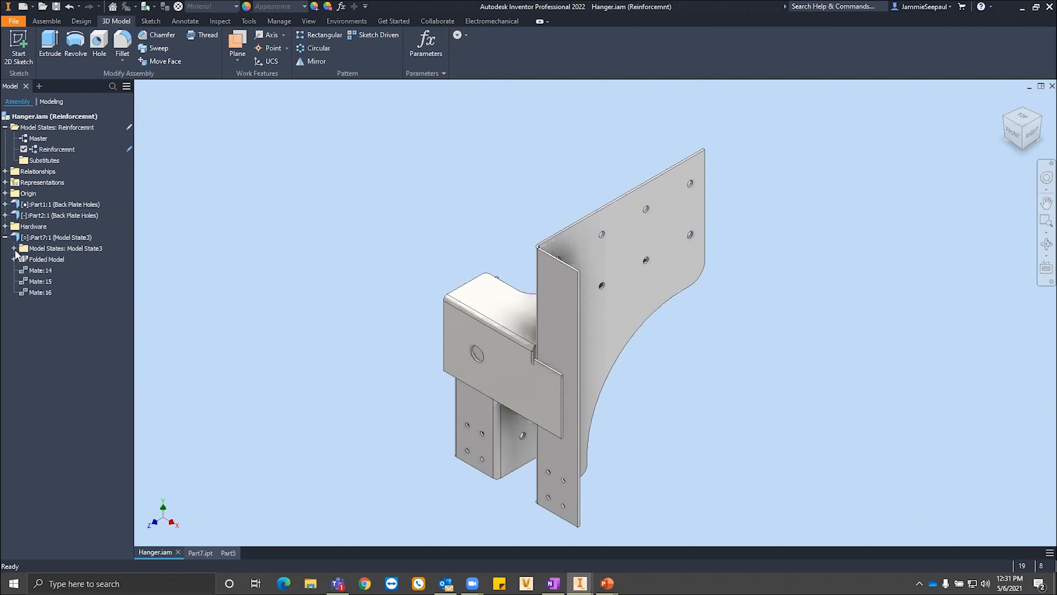
click(14, 248)
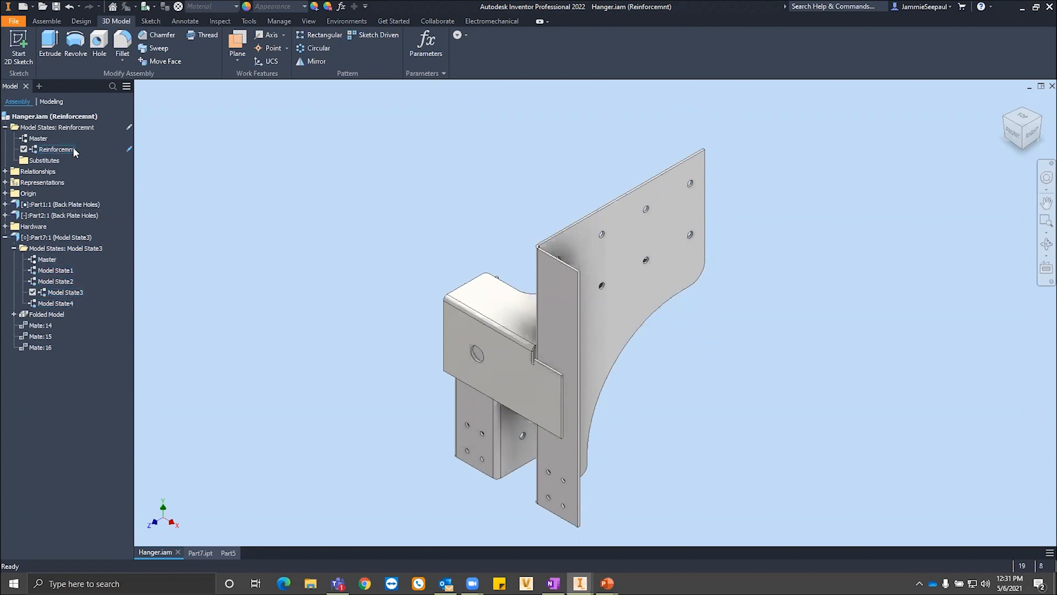
double_click(55, 303)
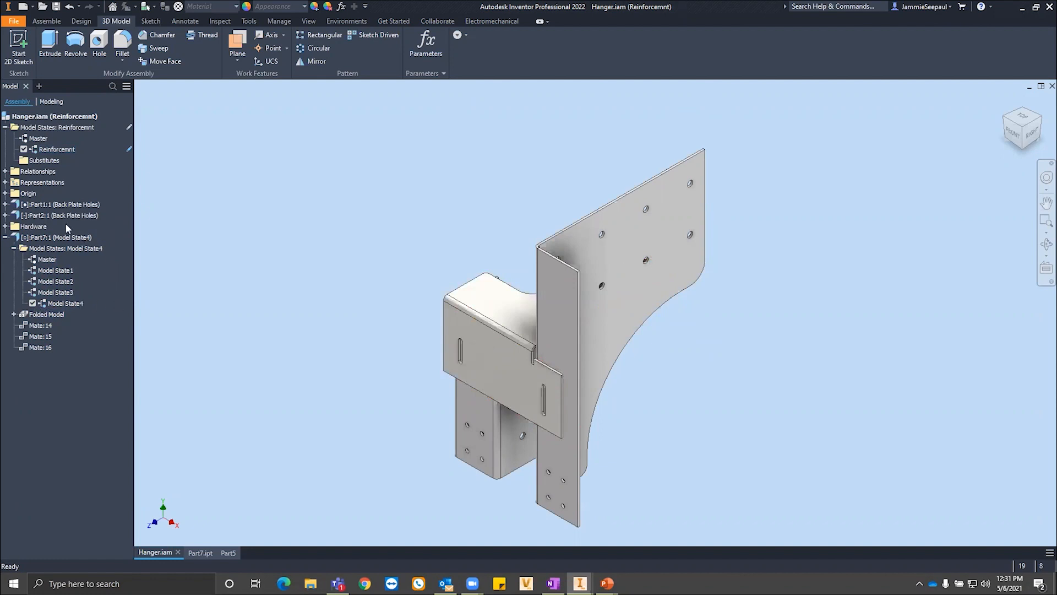
- Activate the Hardware view representation in the assembly's Master model state and reactivate the Reinforcemnt model state
double_click(27, 138)
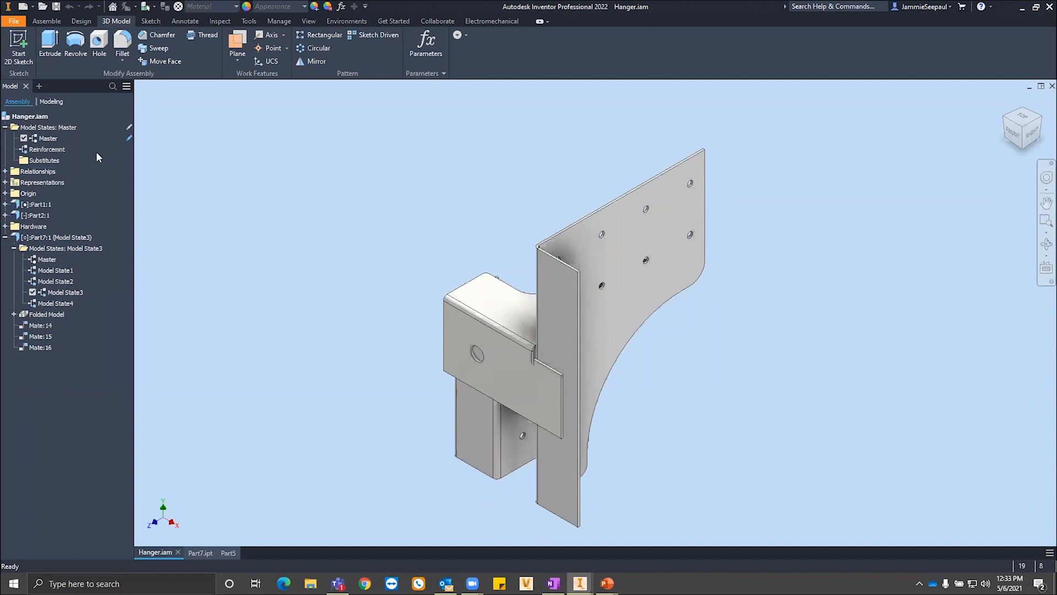
click(5, 182)
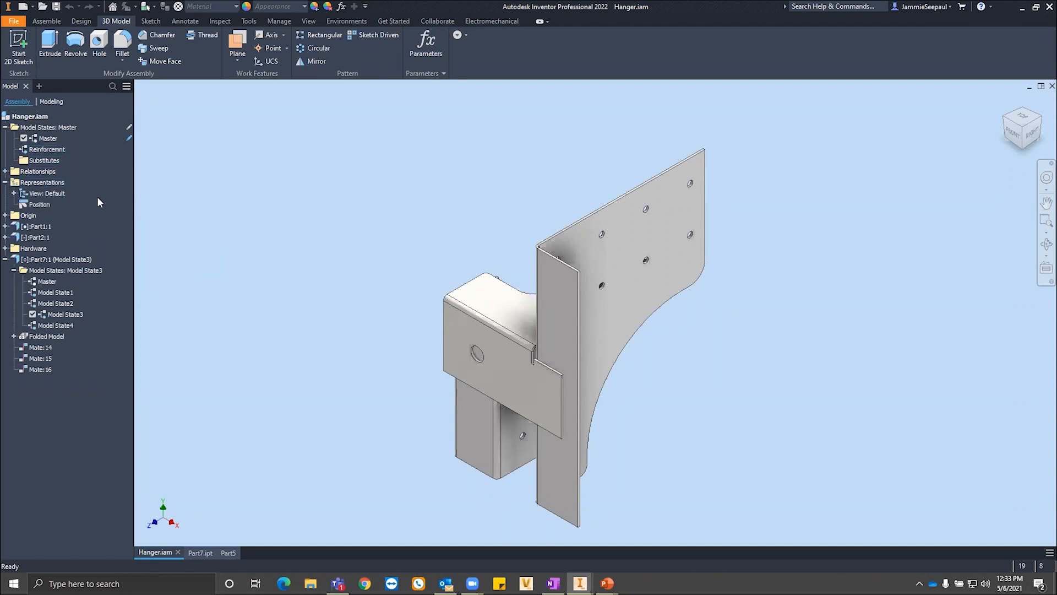
click(14, 193)
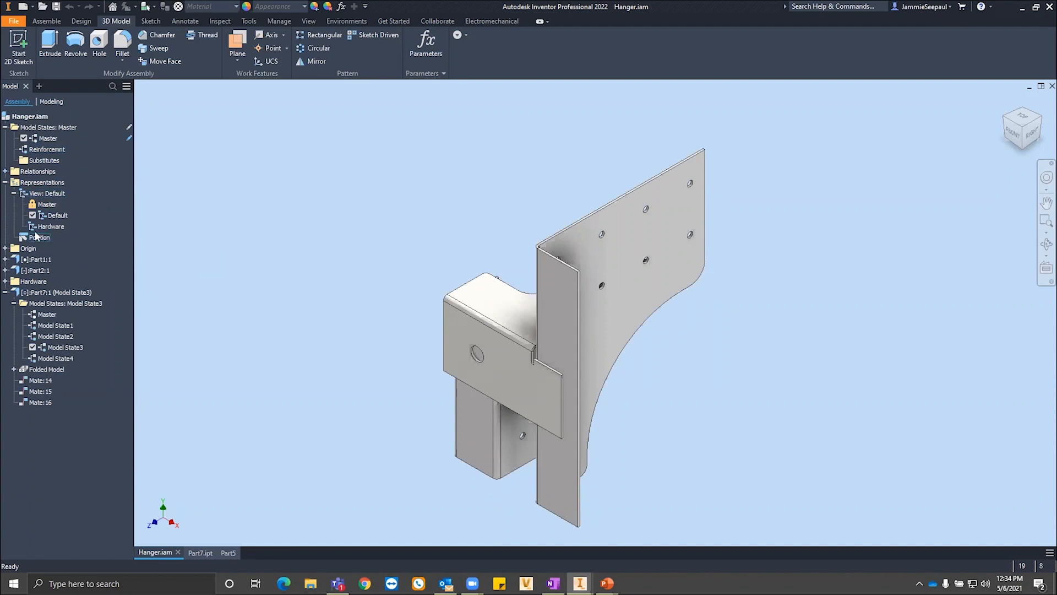
double_click(52, 227)
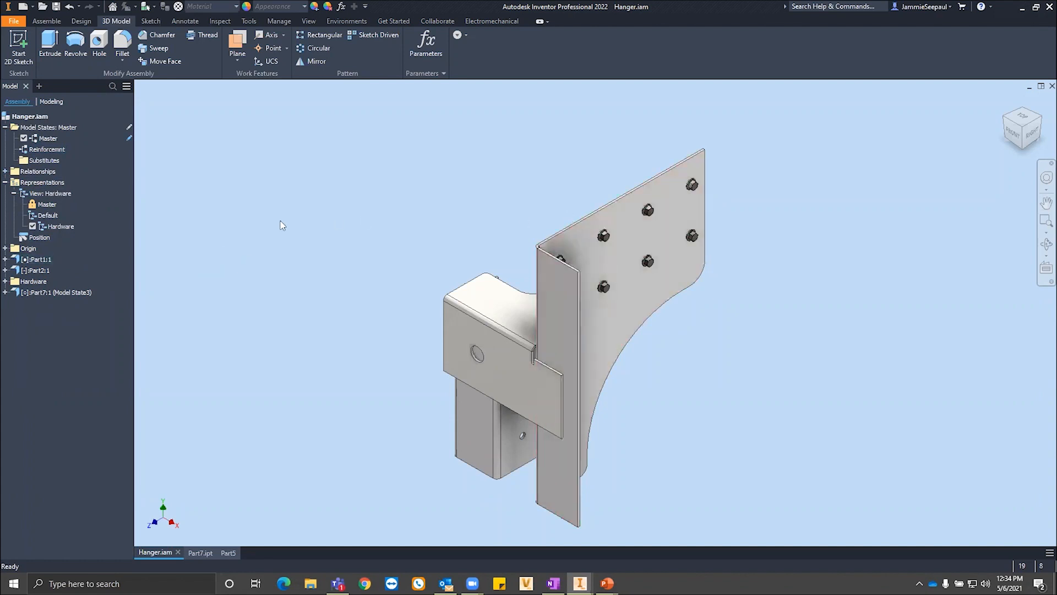
double_click(28, 150)
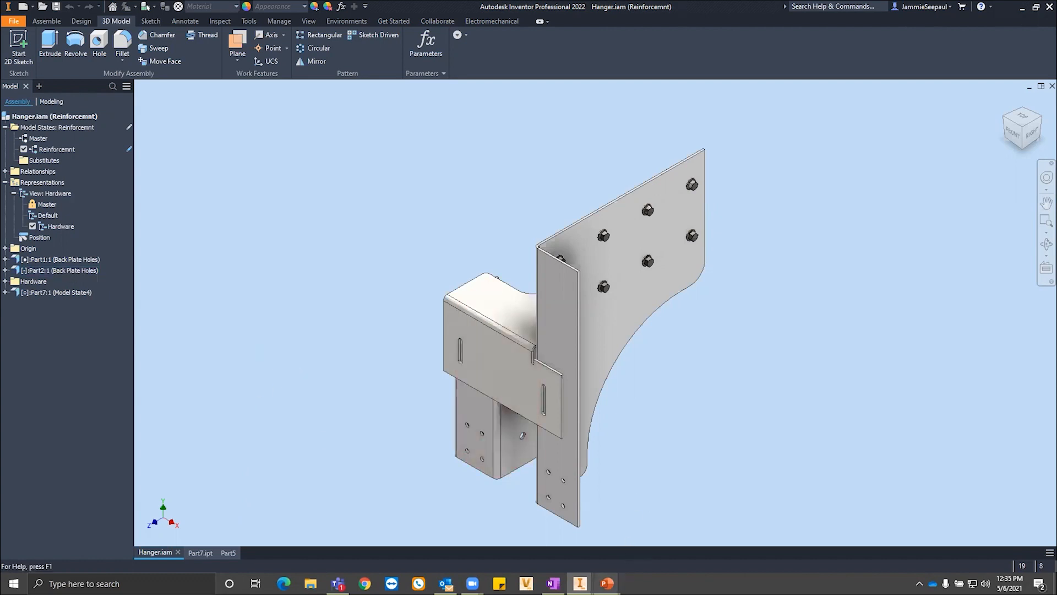
- Switch to the PowerPoint slide show and advance to the Recap slide
mouse_move(608, 583)
click(609, 537)
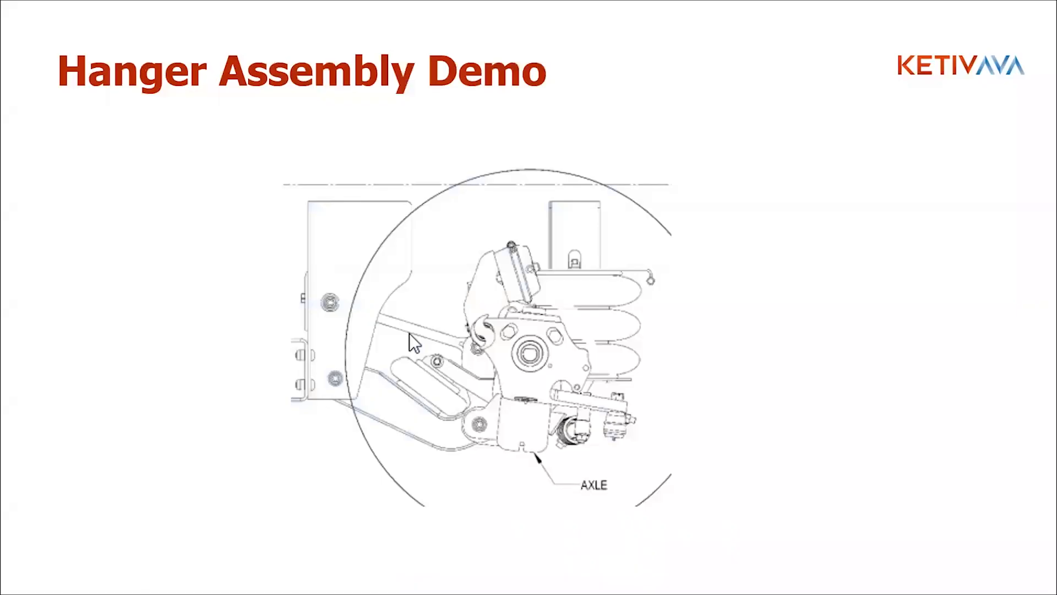
click(748, 241)
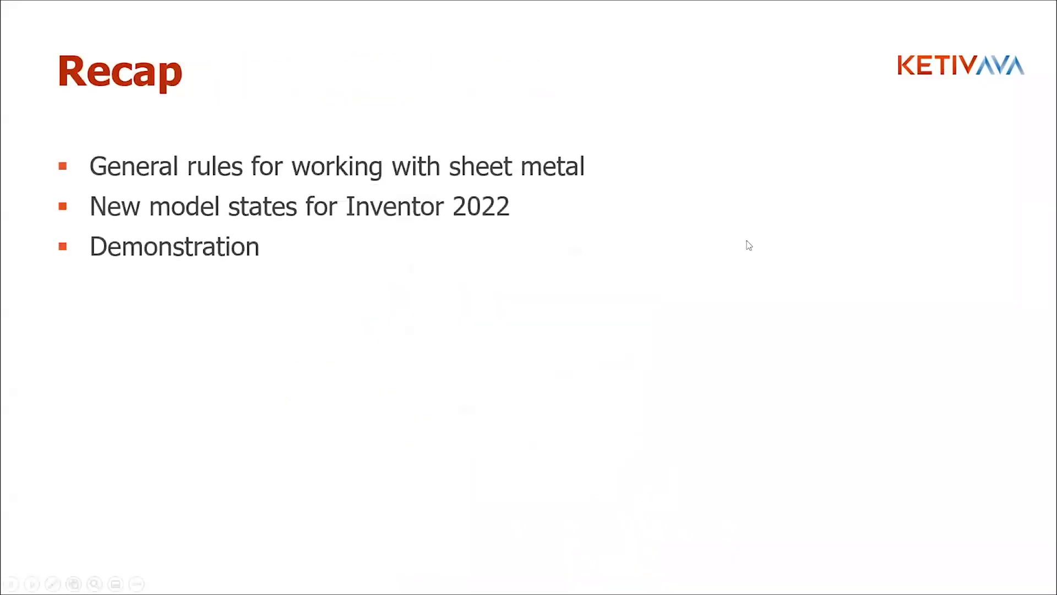